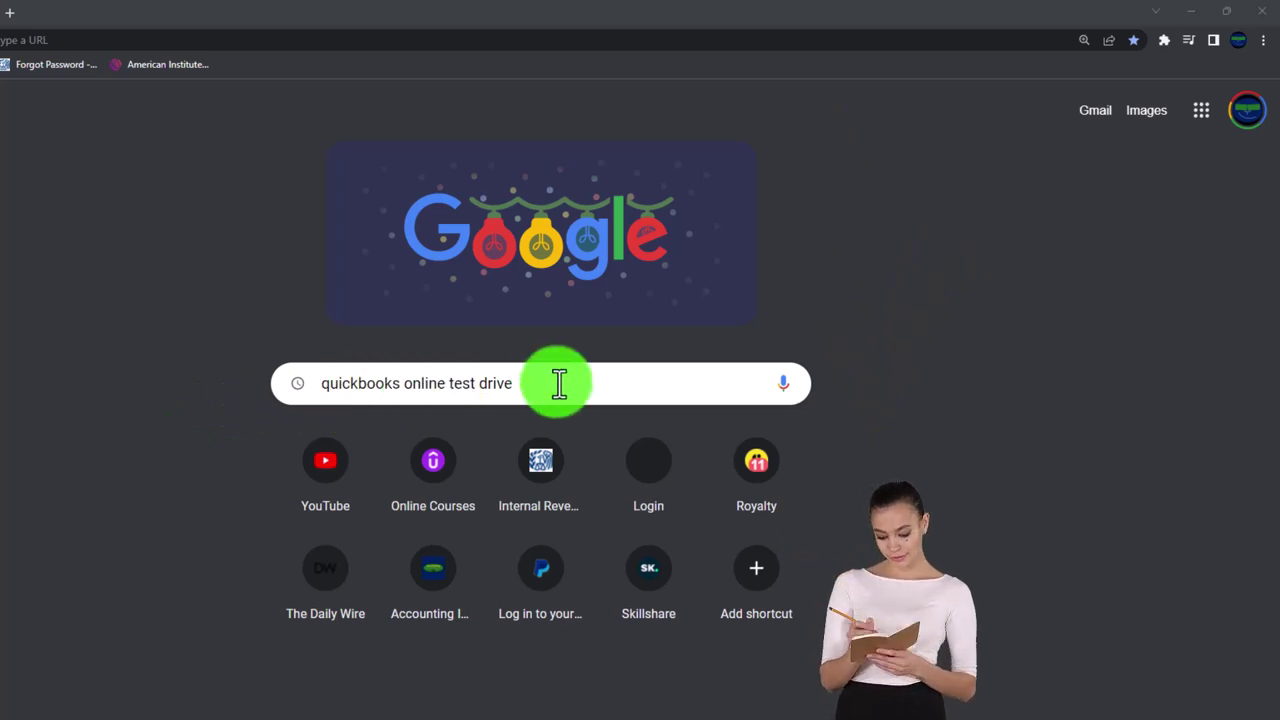
Search Google for "quickbooks online test drive", open the Test drive QuickBooks Online article and launch the United States test drive.
left_click(559, 383)
key("Return")
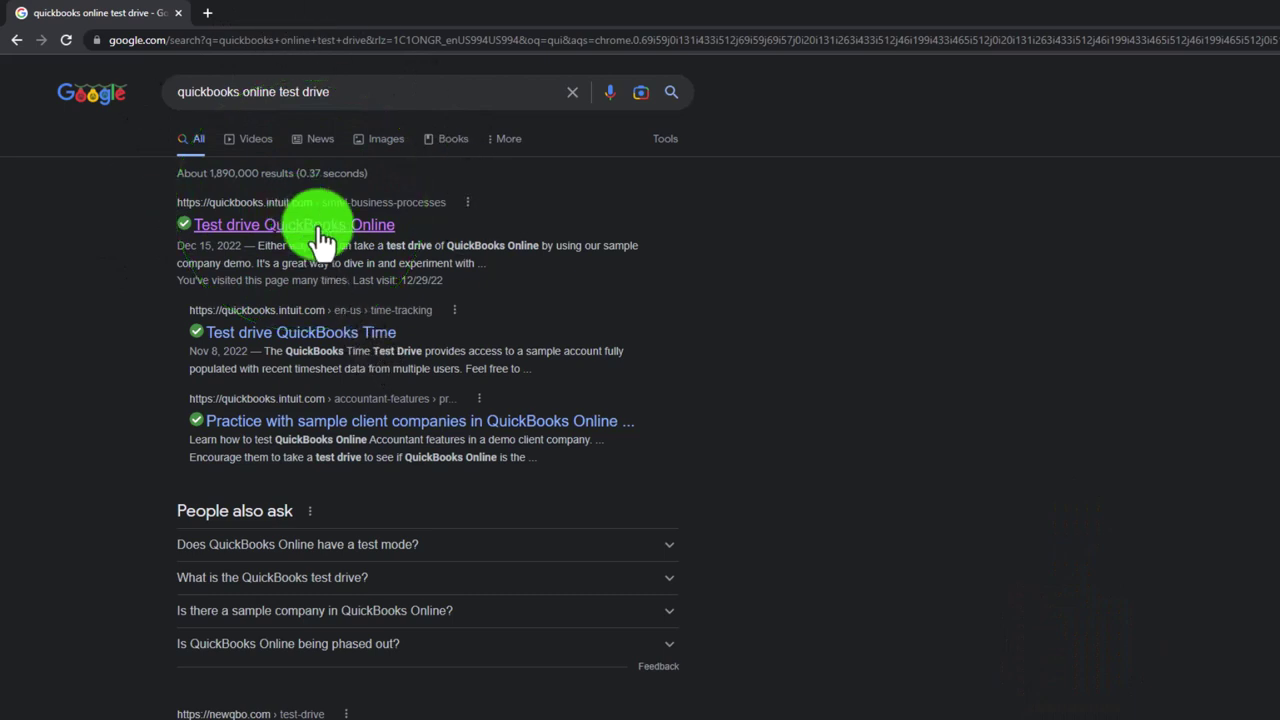
left_click(322, 240)
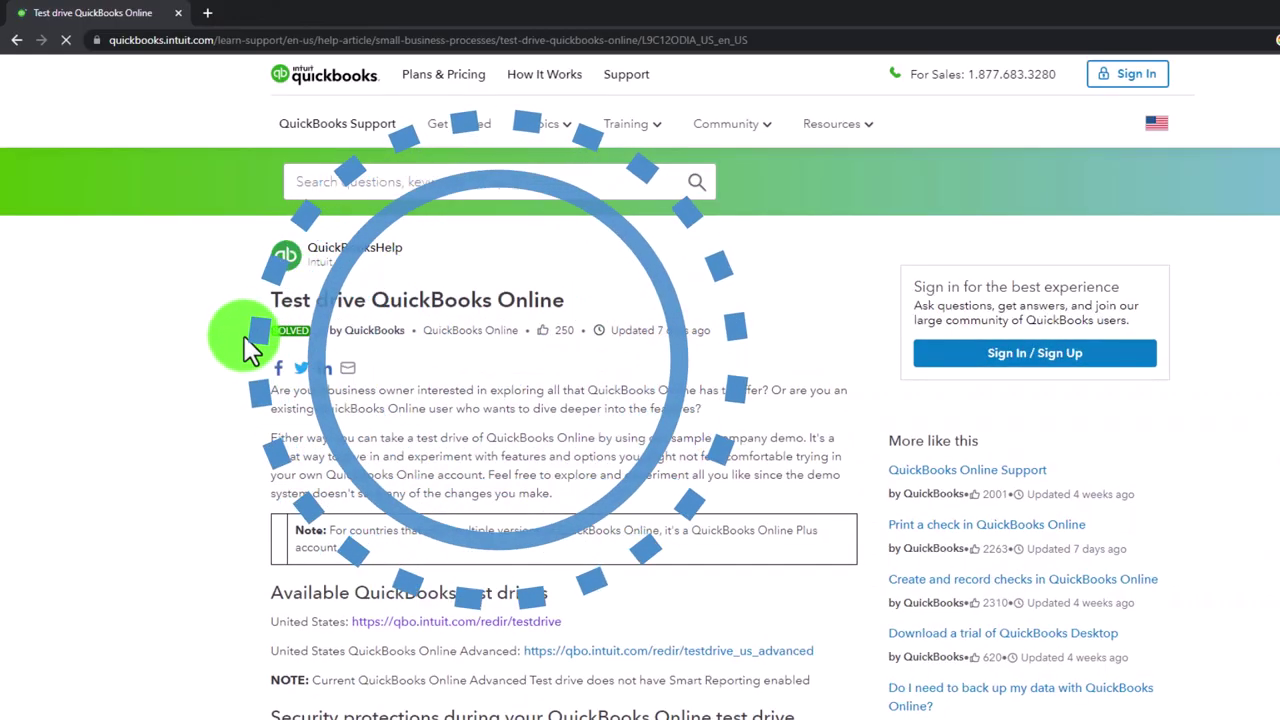
scroll(250, 372, "down", 2)
left_click(397, 468)
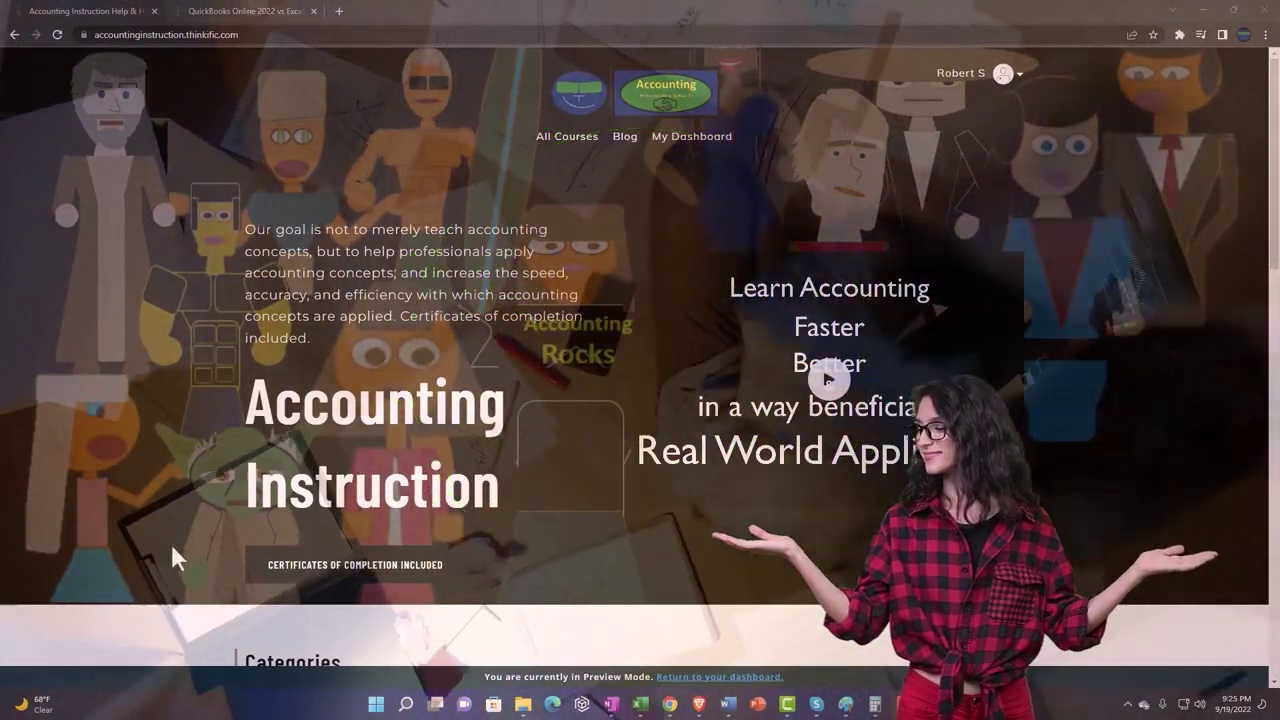
Browse the Accounting Instruction course categories and expand the "OneNote - Getting Started 2022" section of the QuickBooks Online 2022 course.
scroll(172, 558, "down", 7)
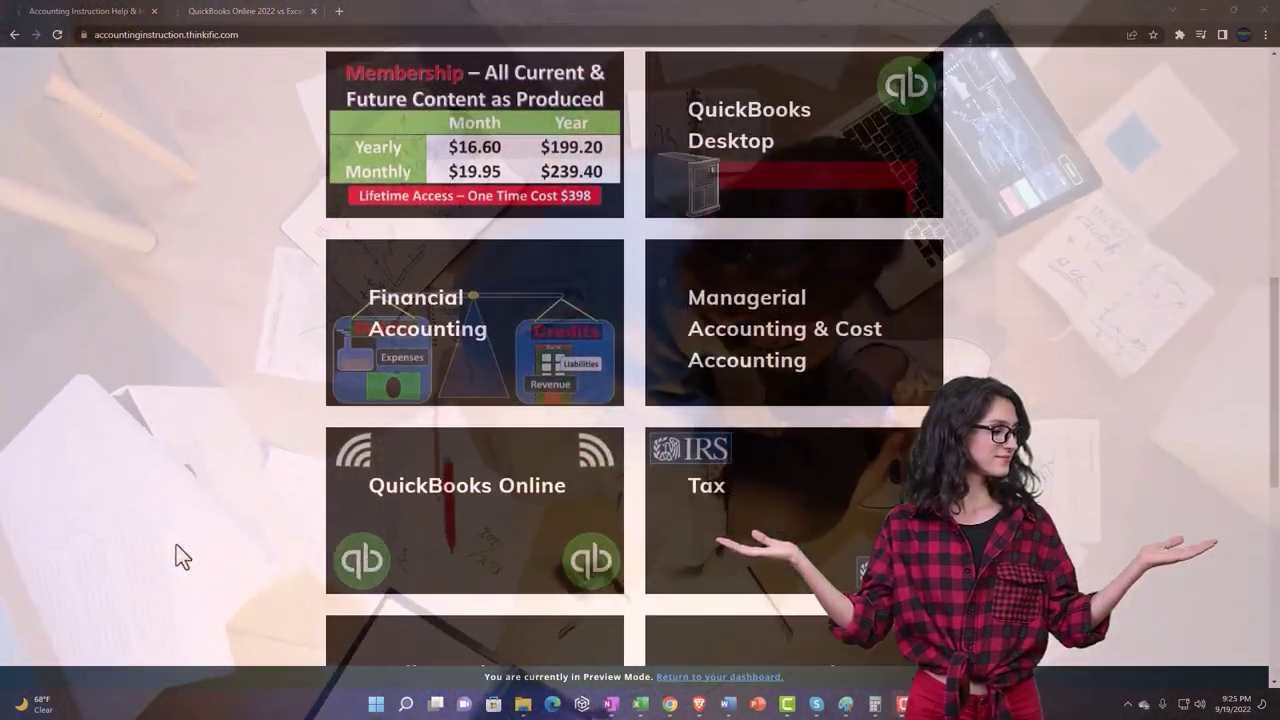
scroll(176, 546, "down", 5)
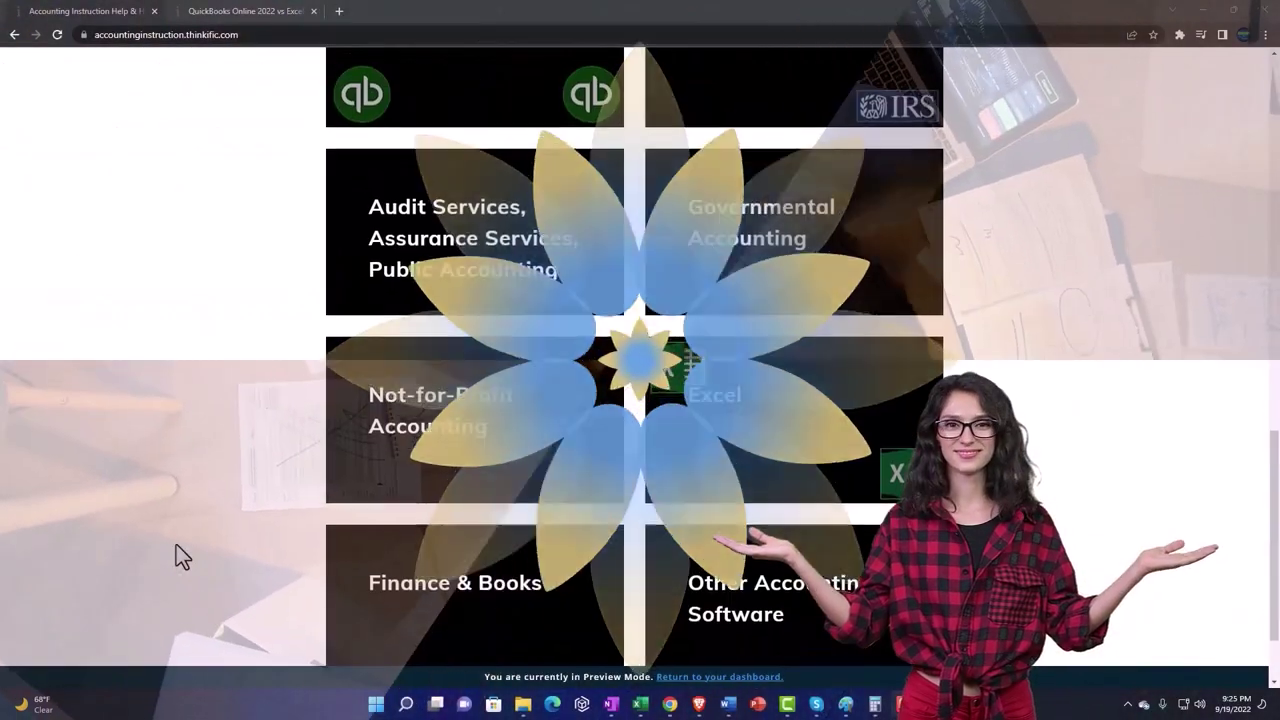
scroll(176, 557, "down", 1)
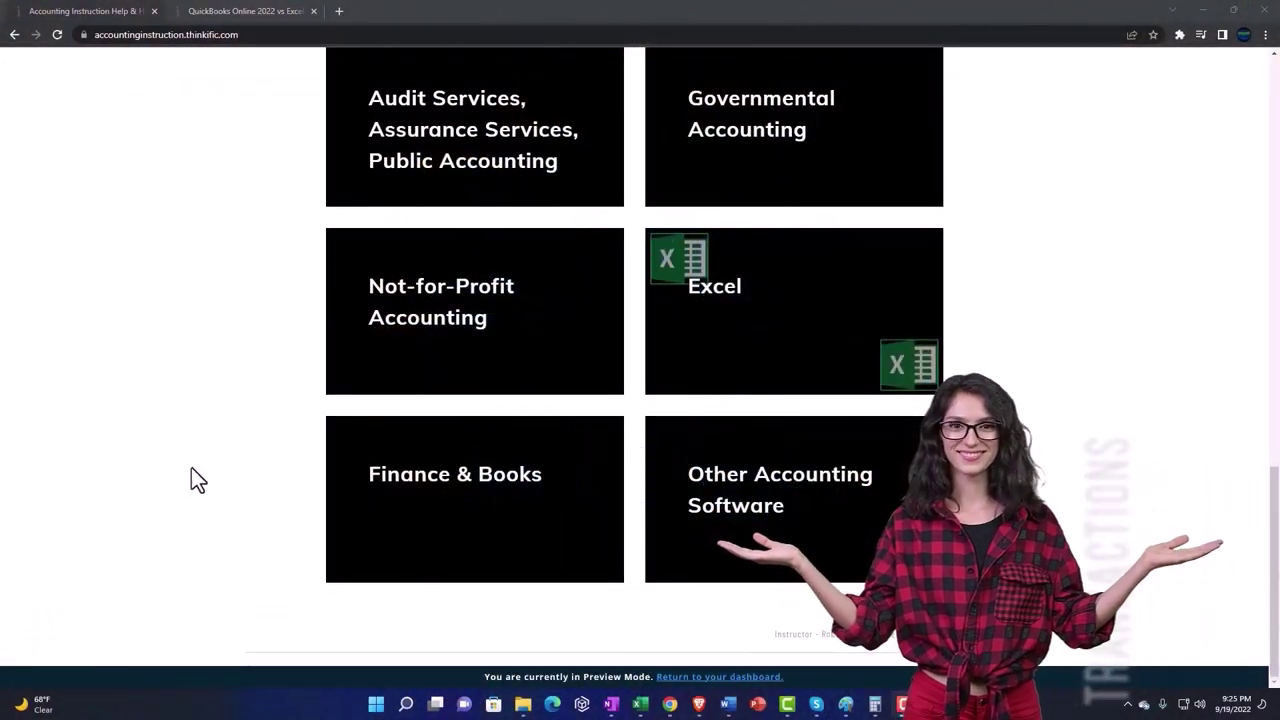
left_click(230, 12)
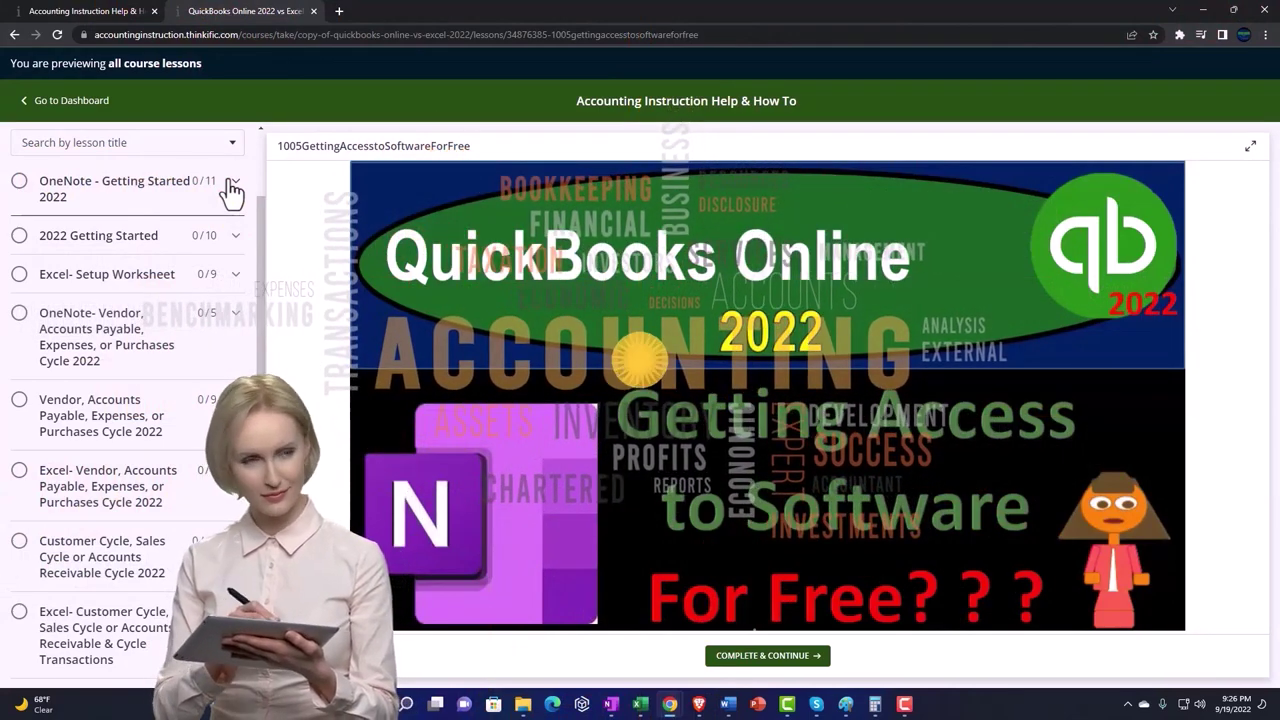
left_click(231, 188)
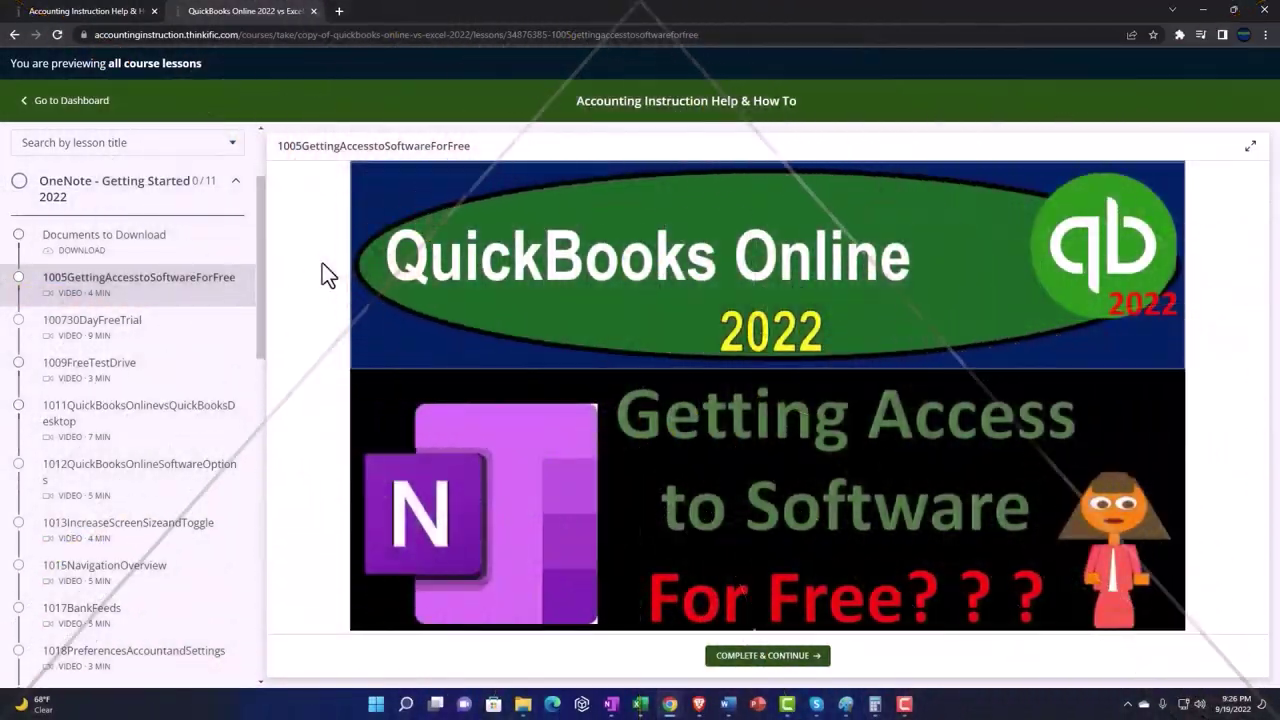
Pass the robot verification to enter the QuickBooks Online sample company and check the settings for the Accountant or Business view option.
left_click(537, 284)
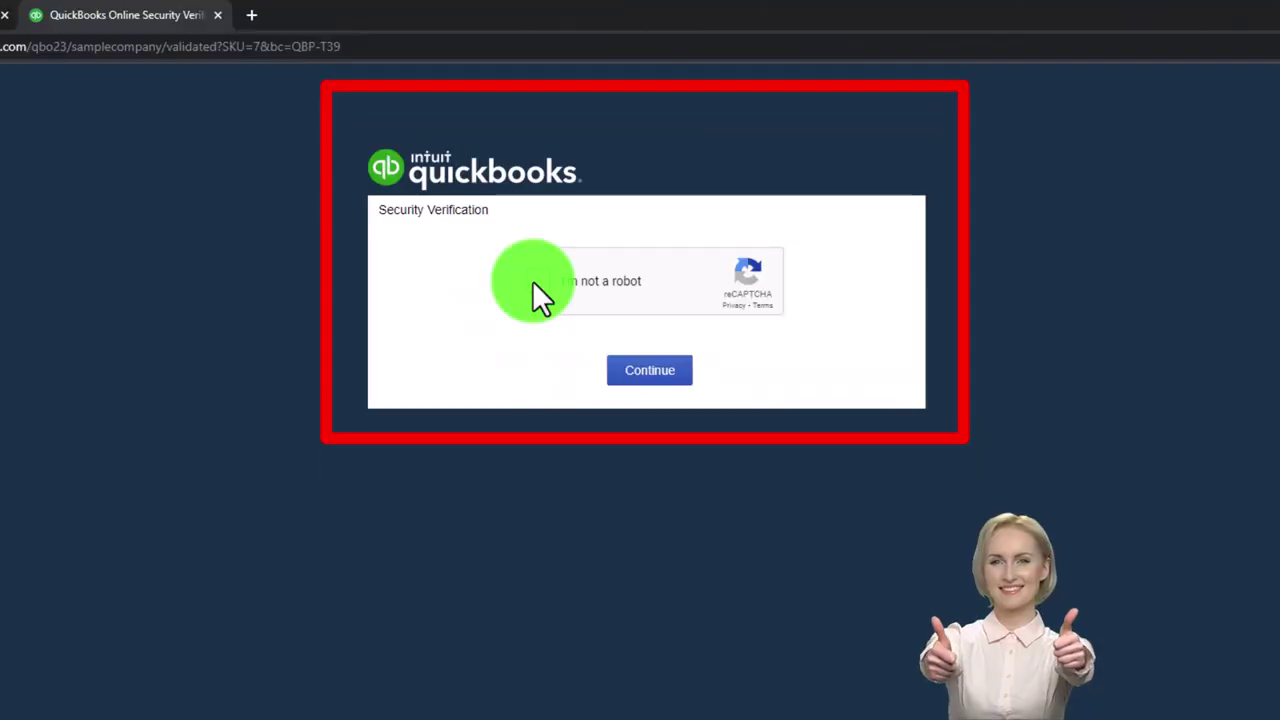
left_click(636, 378)
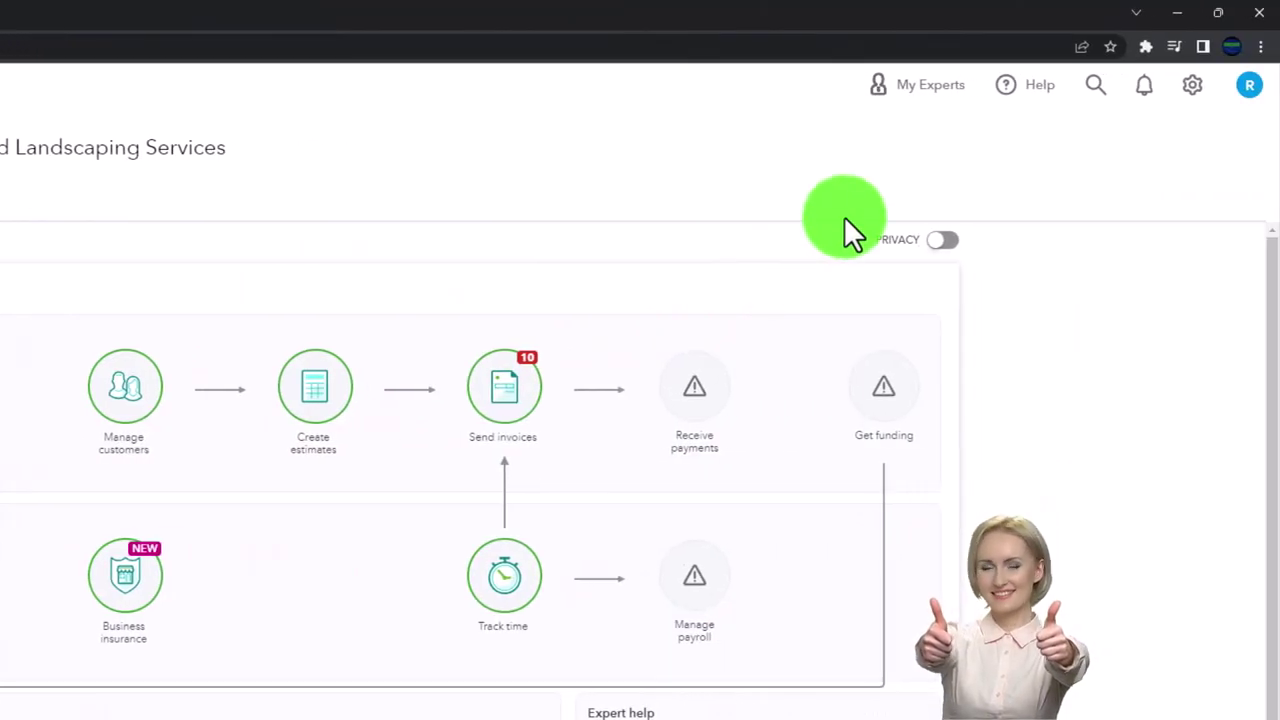
key("ctrl+plus")
key("ctrl+plus")
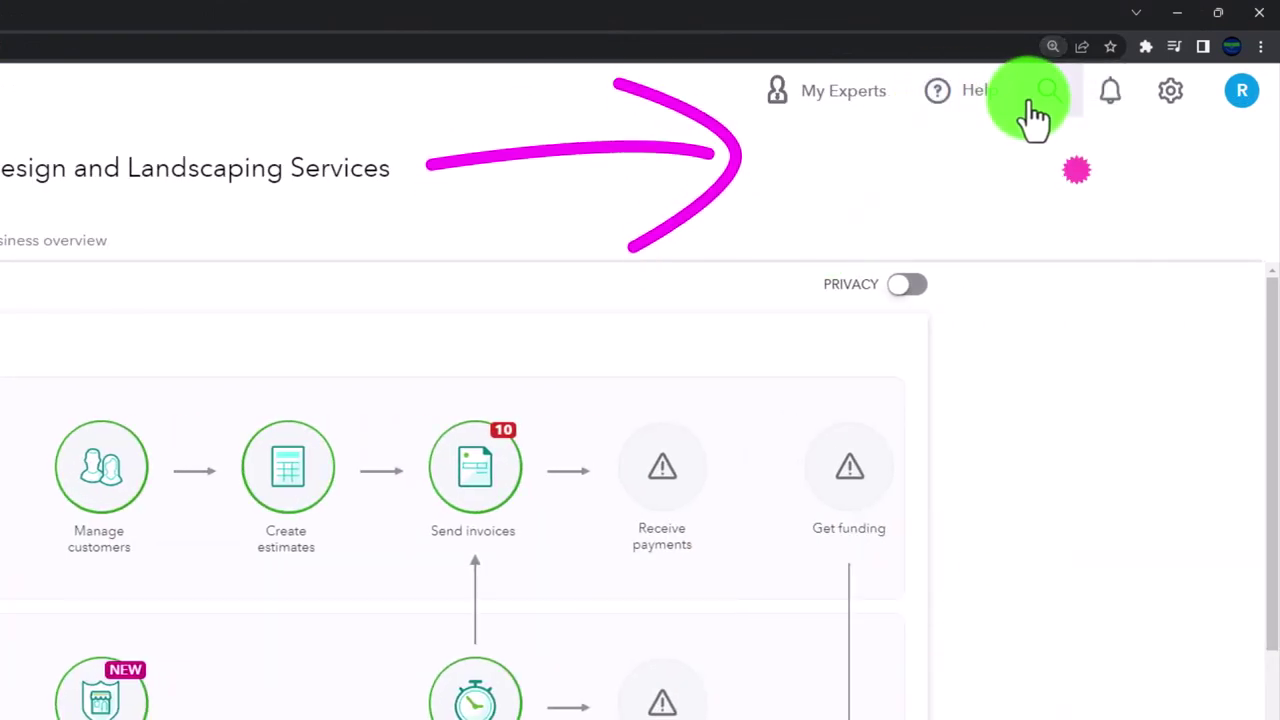
left_click(1168, 97)
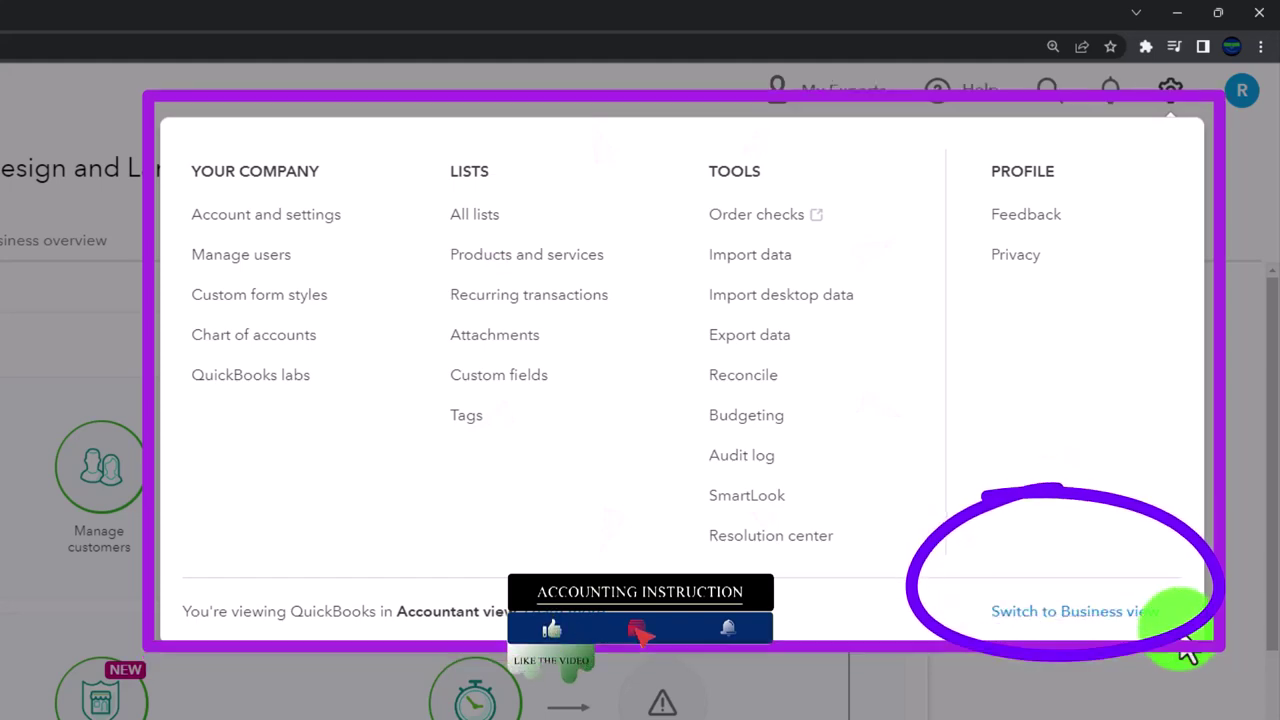
left_click(1172, 700)
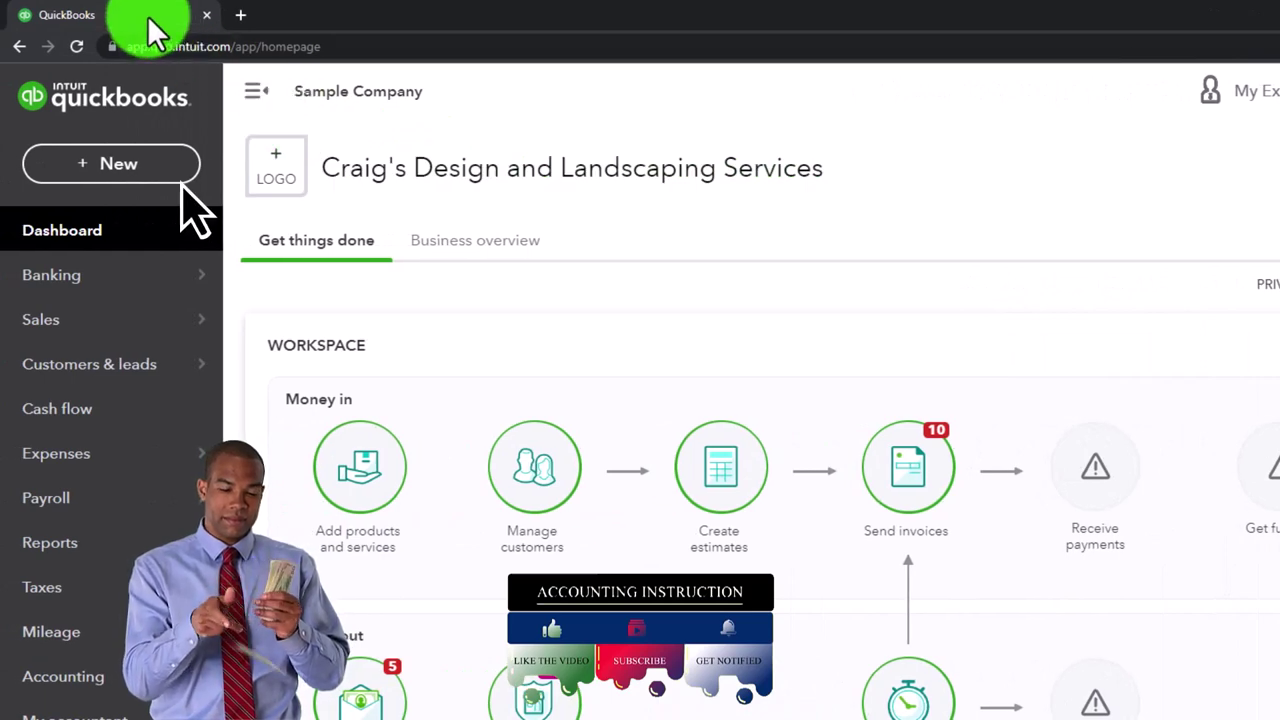
Duplicate the QuickBooks browser tab twice so that three tabs of the sample company are open.
right_click(147, 16)
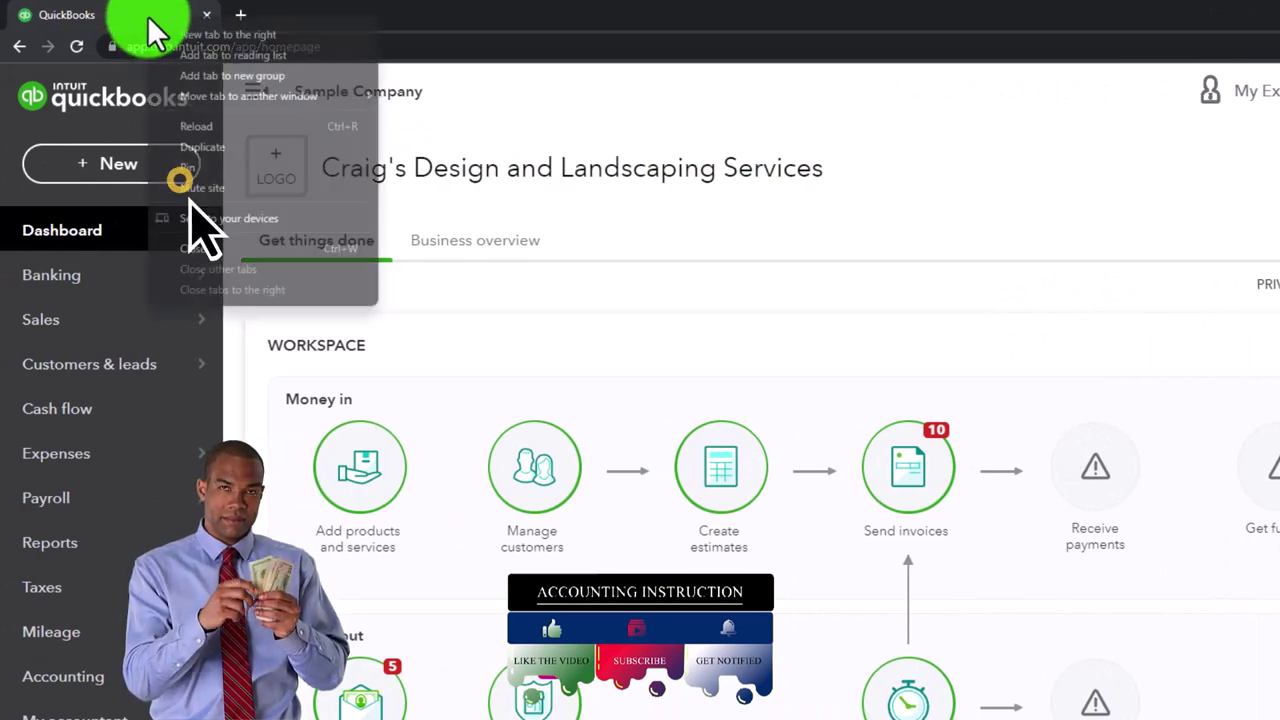
left_click(202, 144)
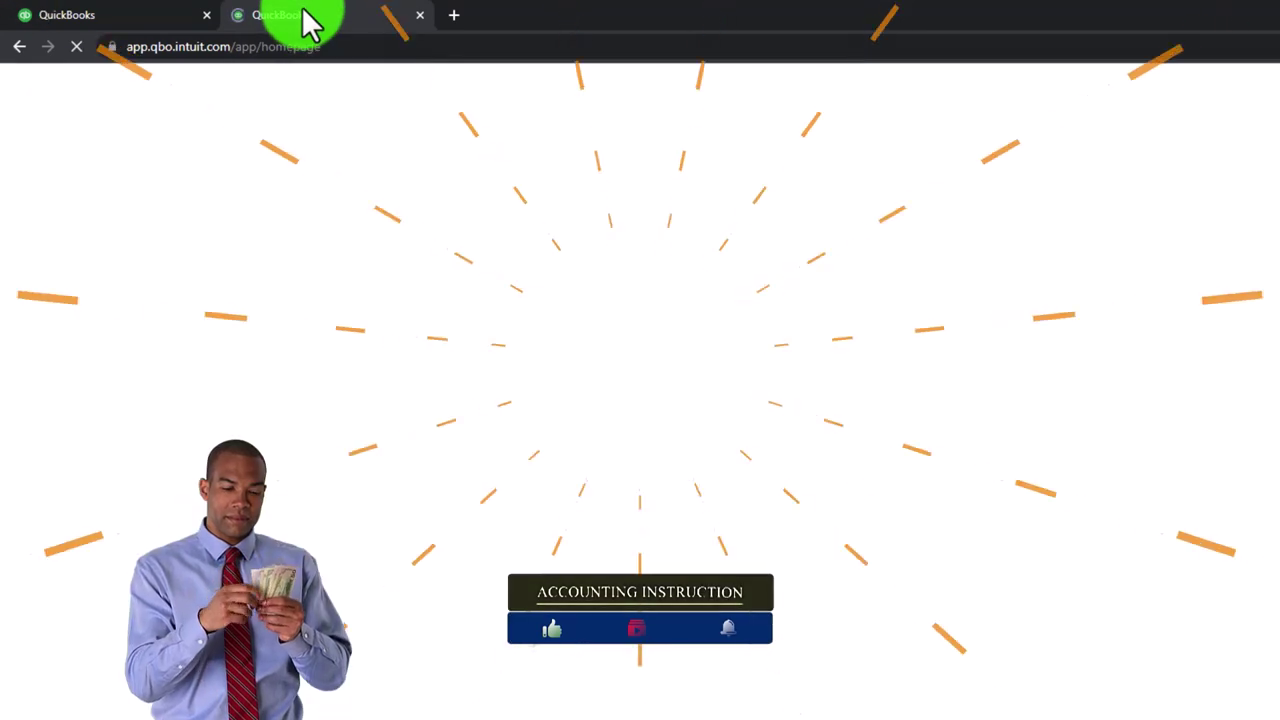
right_click(302, 10)
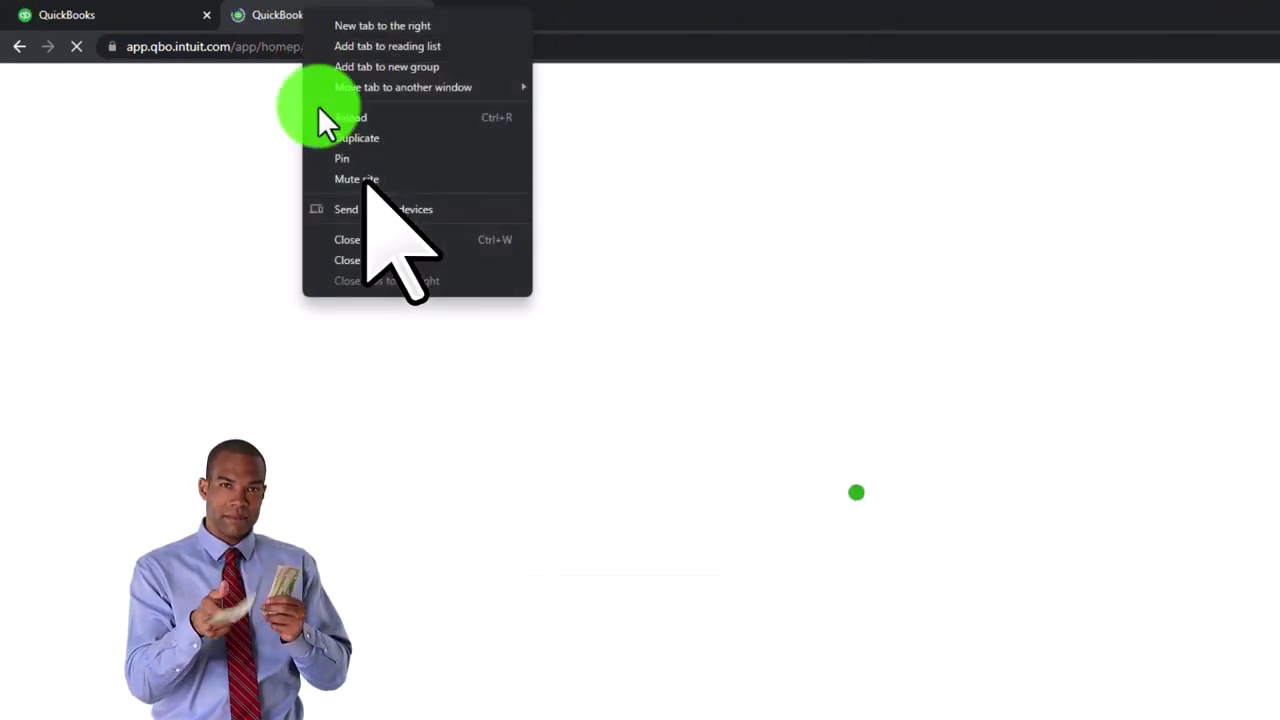
left_click(434, 140)
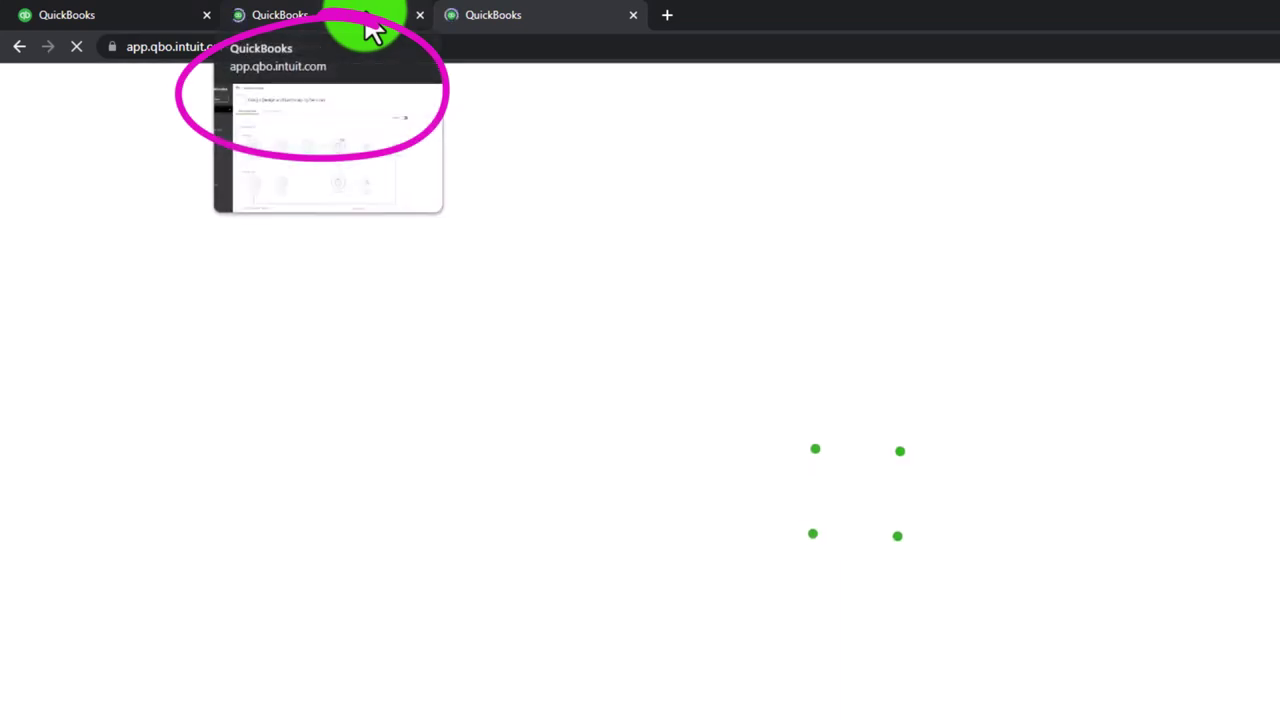
Open the favorite Balance Sheet report in the second QuickBooks tab.
left_click(370, 22)
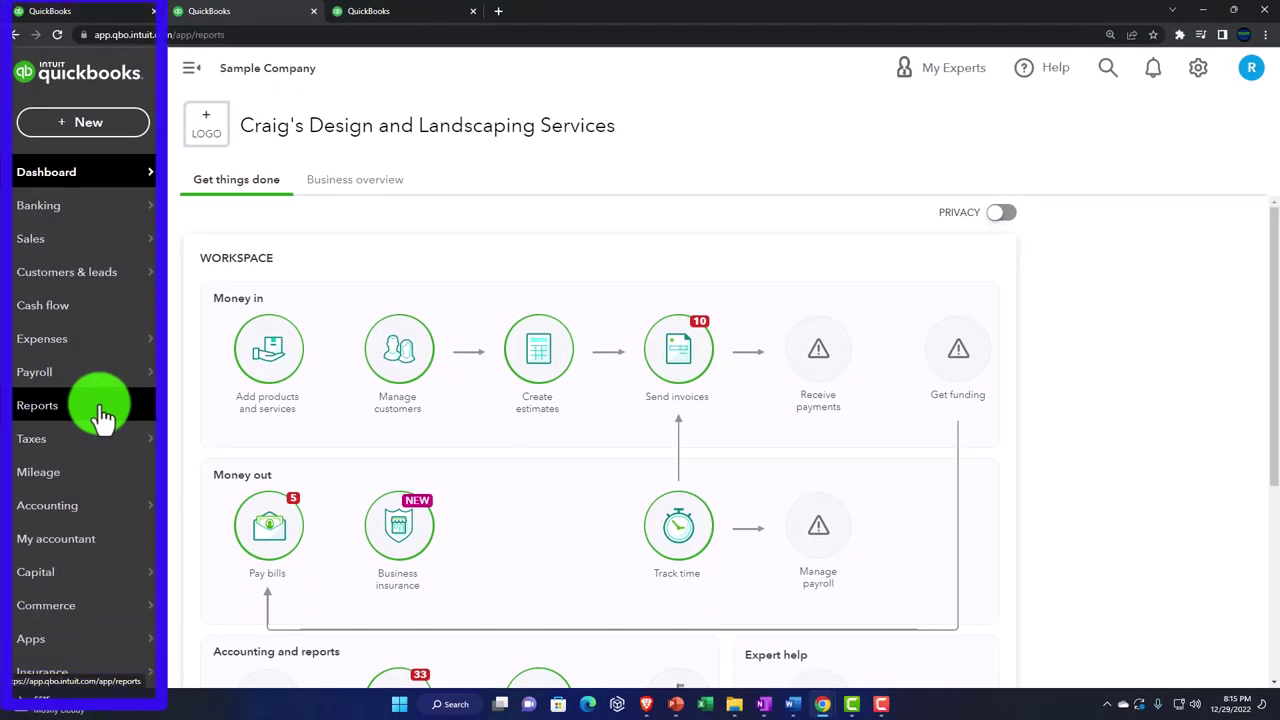
left_click(103, 415)
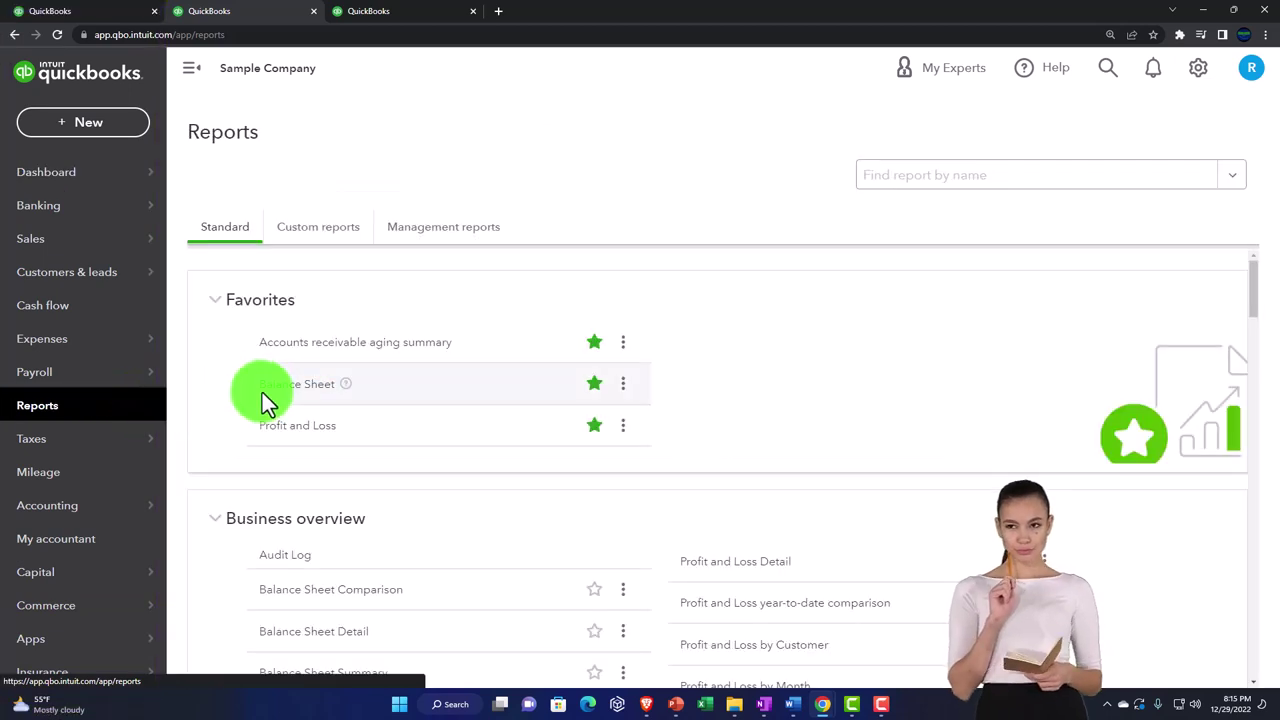
left_click(263, 390)
scroll(272, 396, "down", 2)
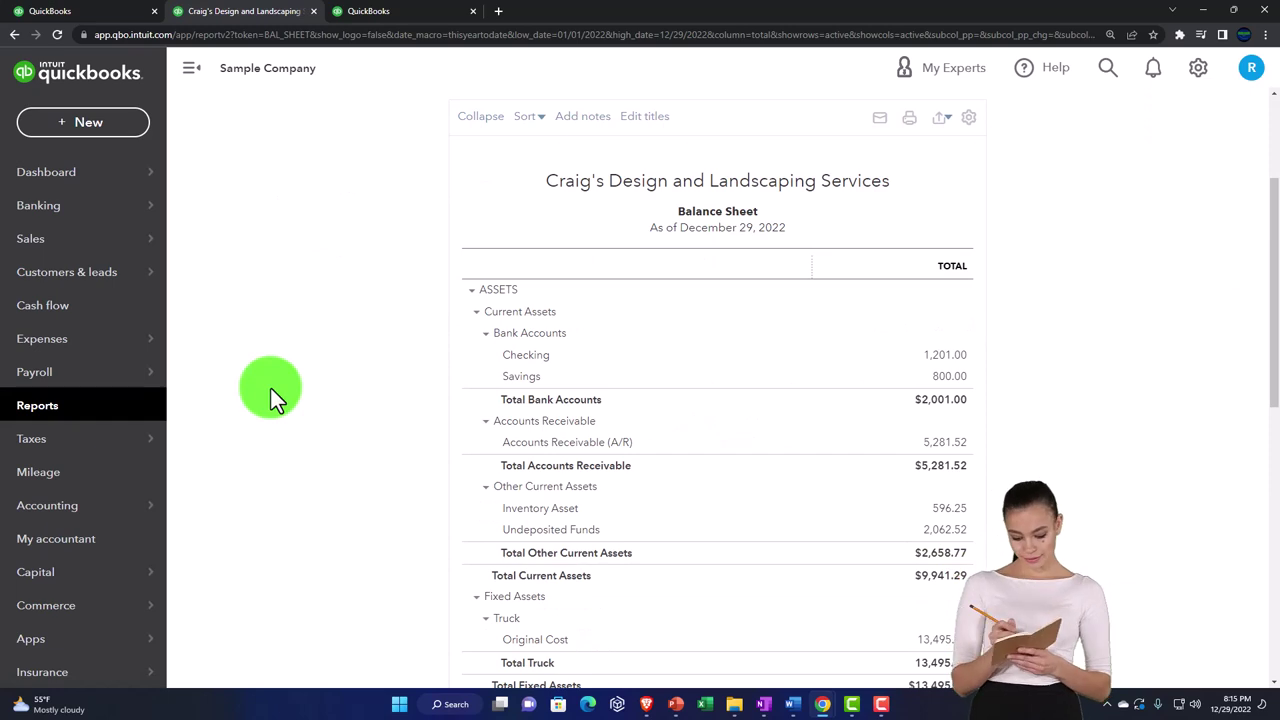
Open the favorite Profit and Loss report in the third QuickBooks tab.
left_click(390, 22)
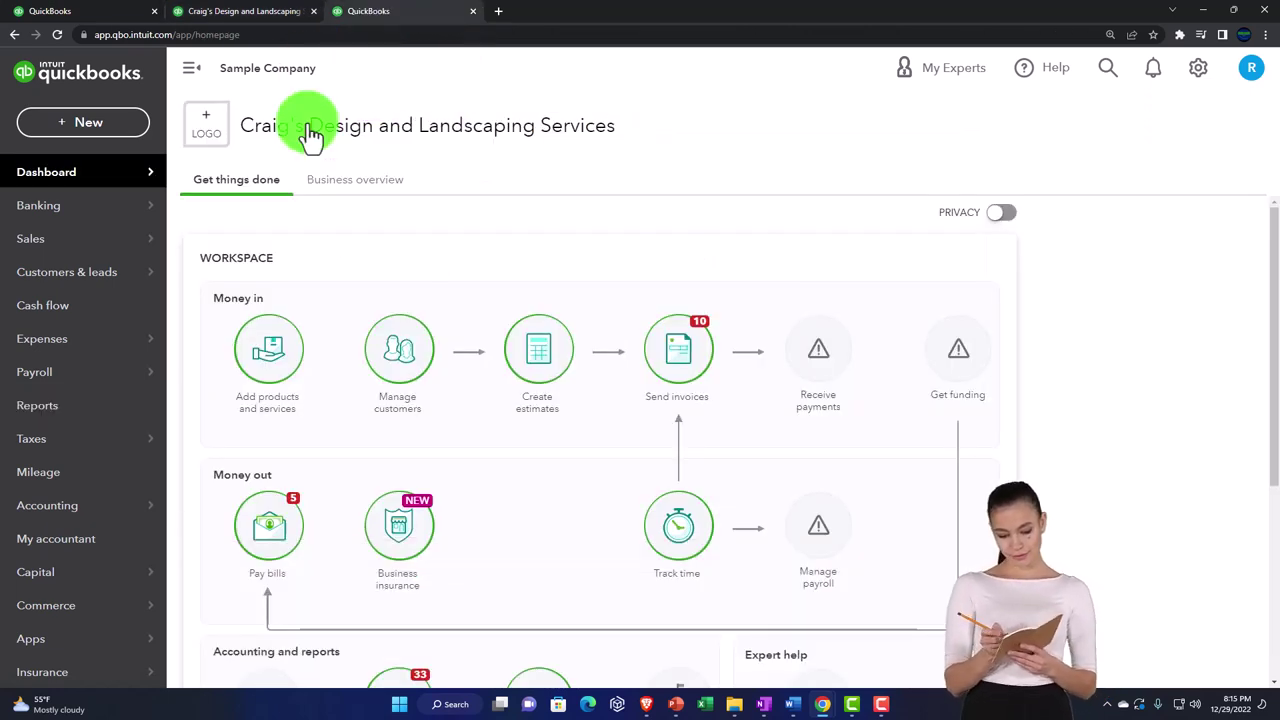
left_click(108, 410)
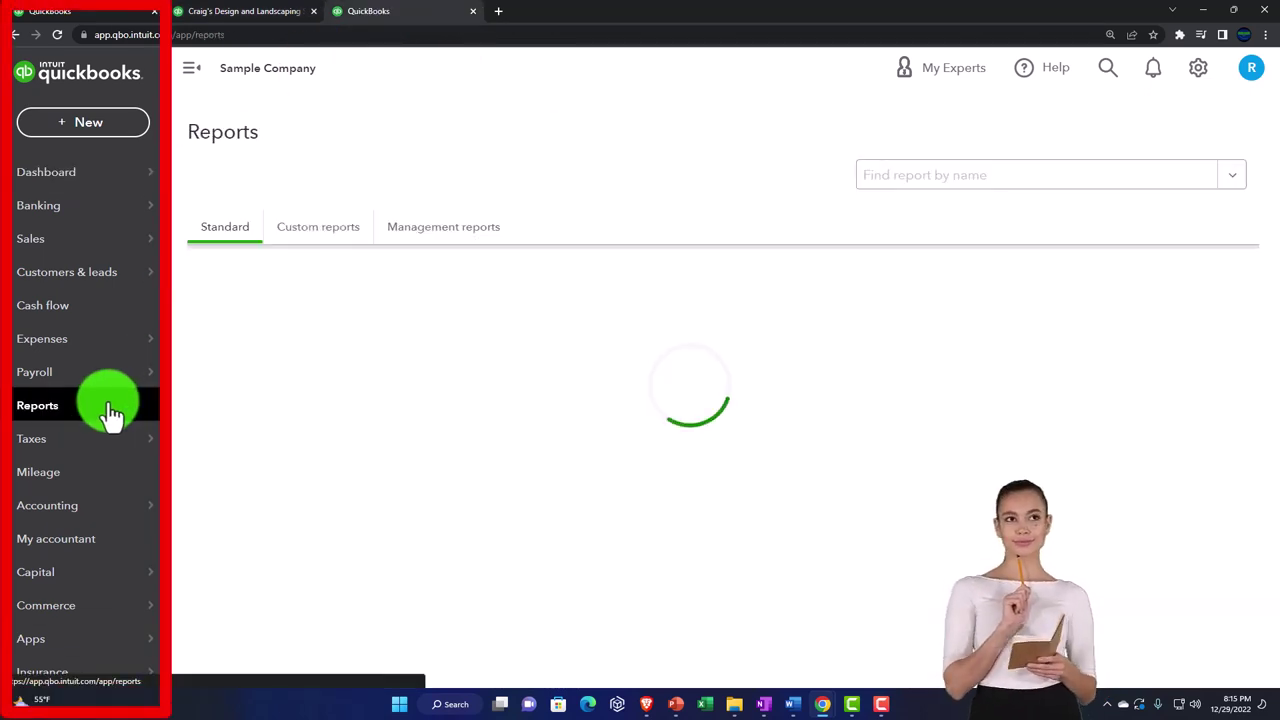
left_click(272, 428)
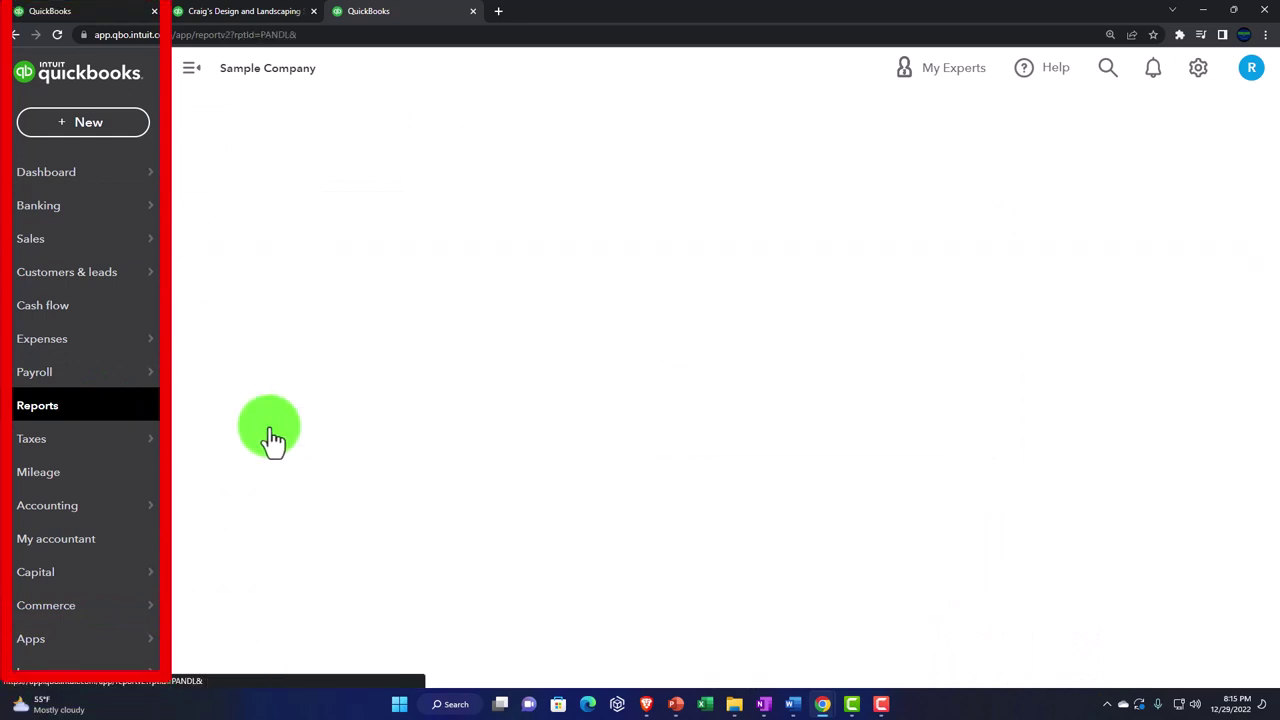
scroll(267, 422, "down", 2)
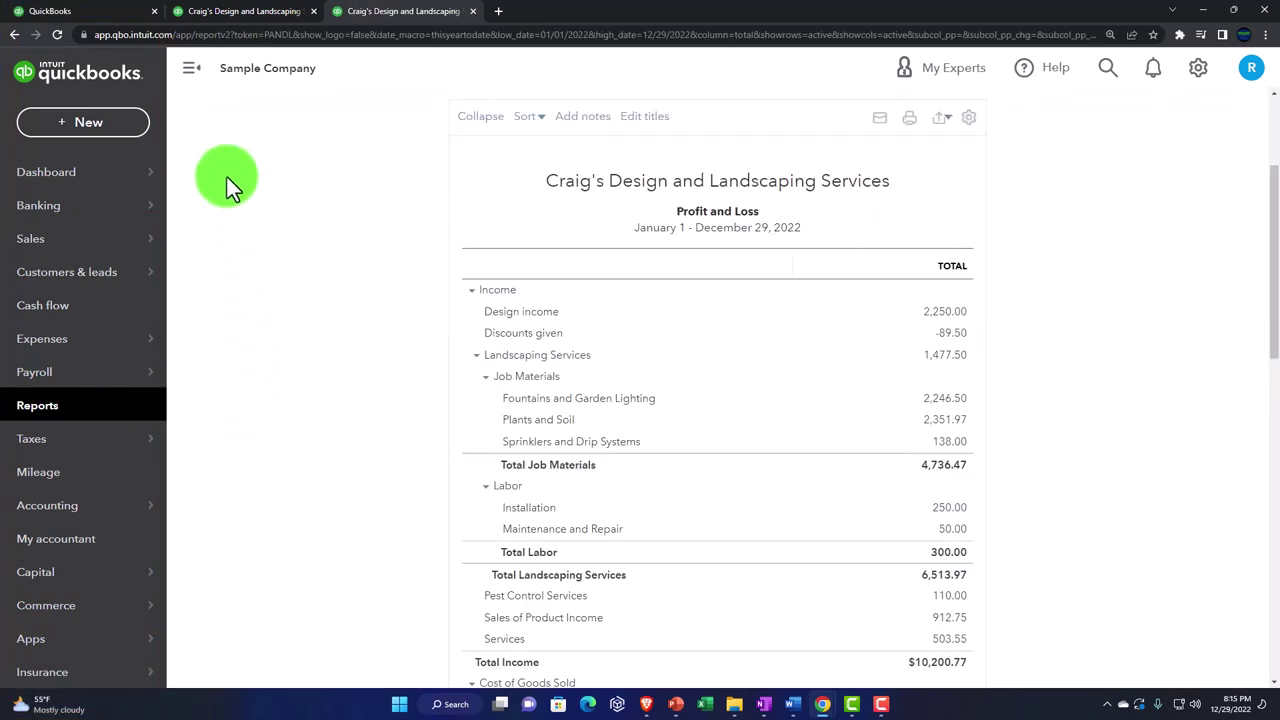
Collapse the navigation sidebar, set the Profit and Loss report period to 01/01/2022 through 12/31/2022, and run the report.
left_click(193, 75)
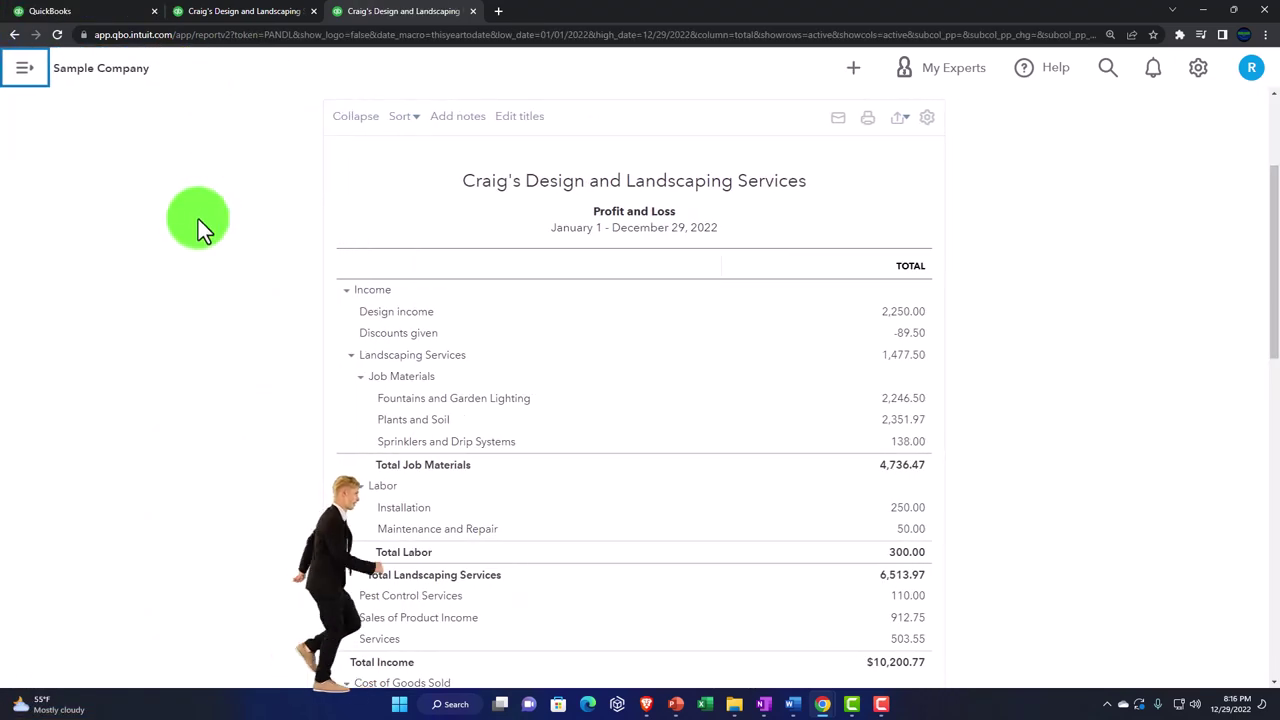
scroll(198, 219, "up", 3)
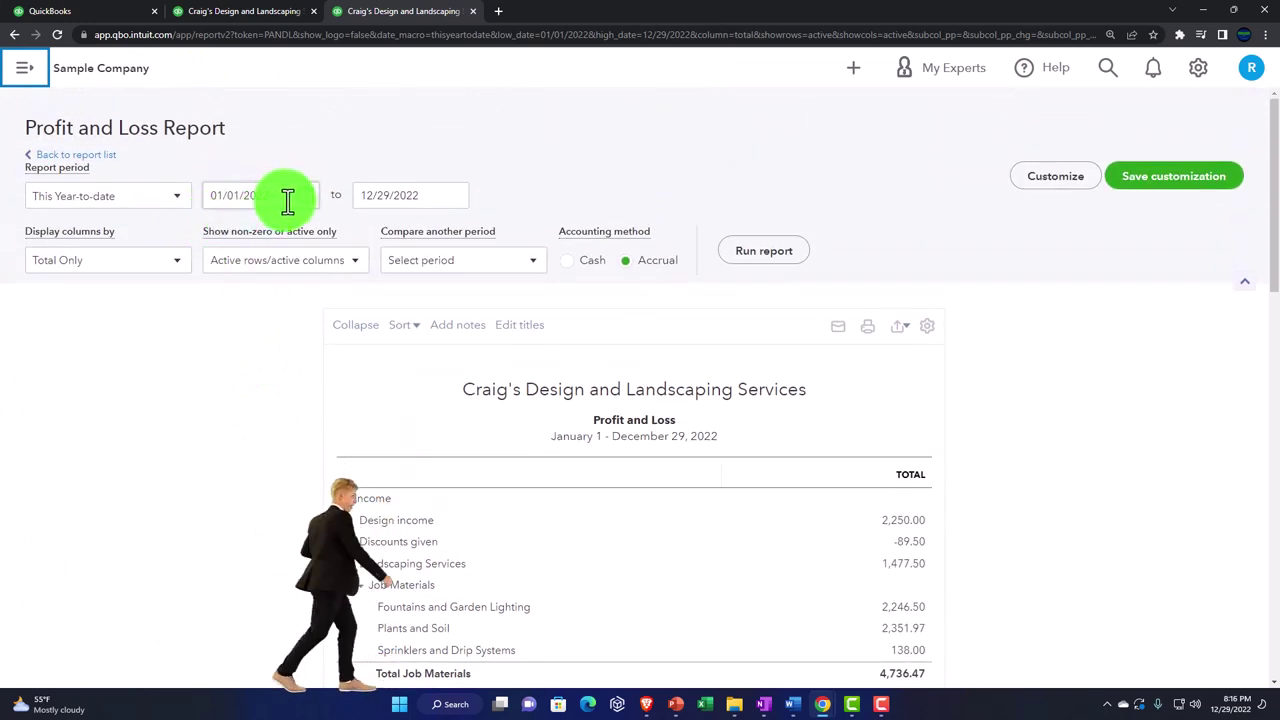
triple_click(229, 196)
type("010122")
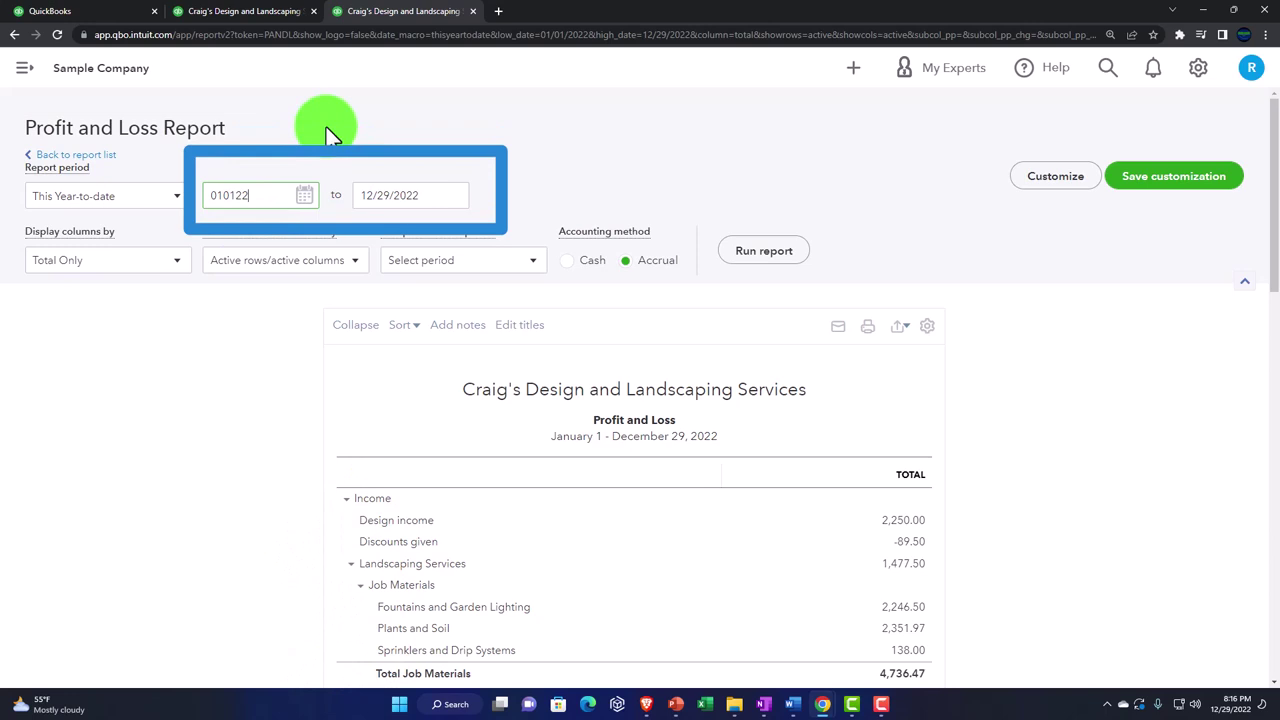
key("Tab")
type("123122")
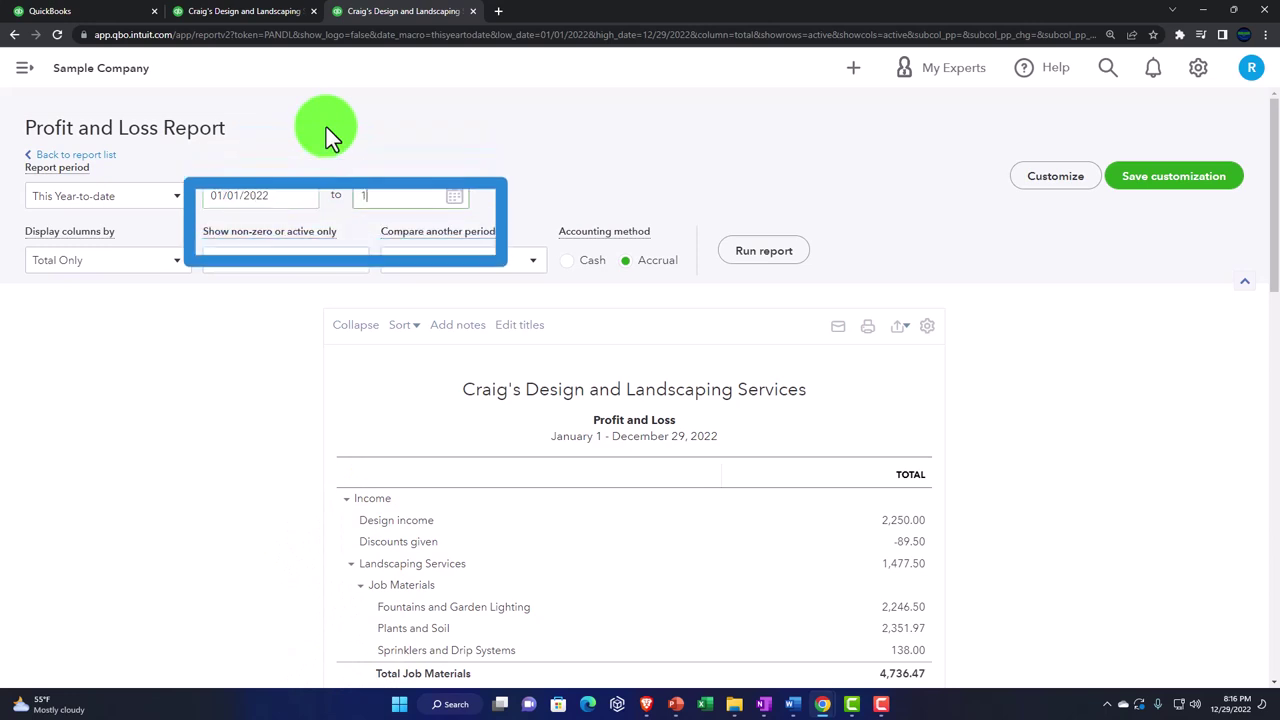
key("Tab")
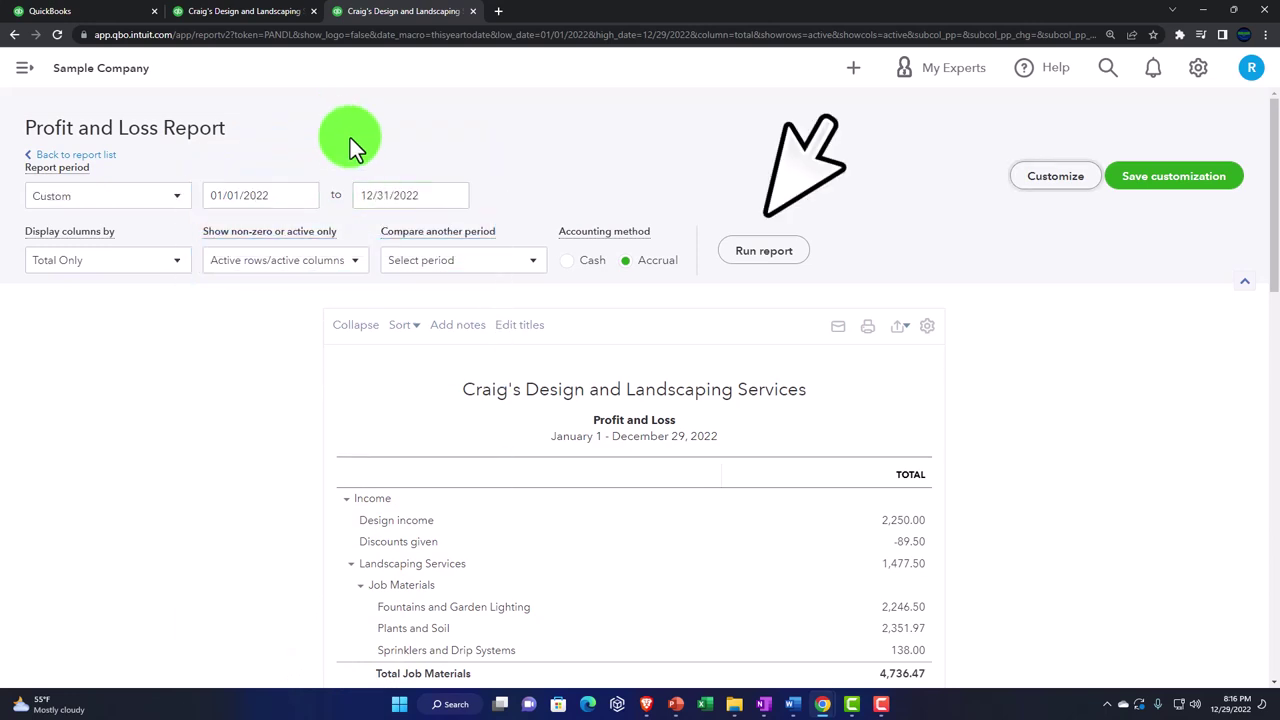
left_click(760, 251)
scroll(760, 252, "down", 3)
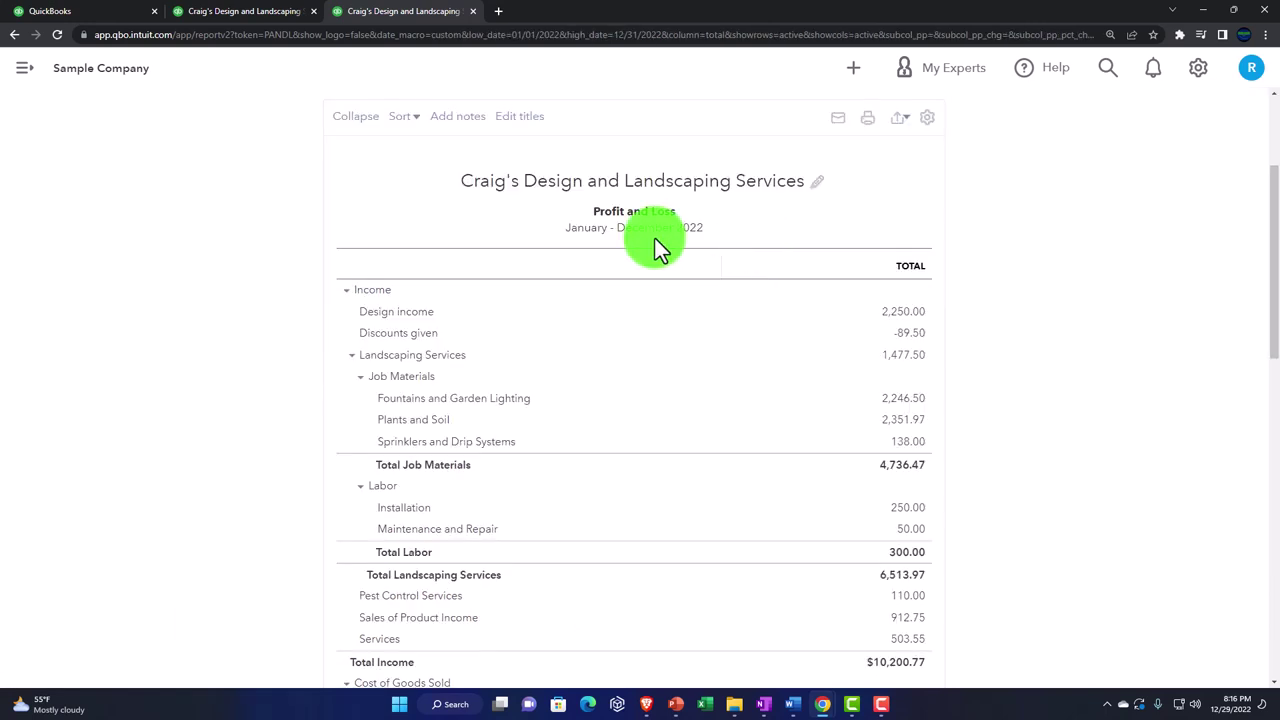
In the Balance Sheet tab, collapse the navigation sidebar, set the period to 01/01/2022 through 12/31/2022, and run the report.
left_click(265, 15)
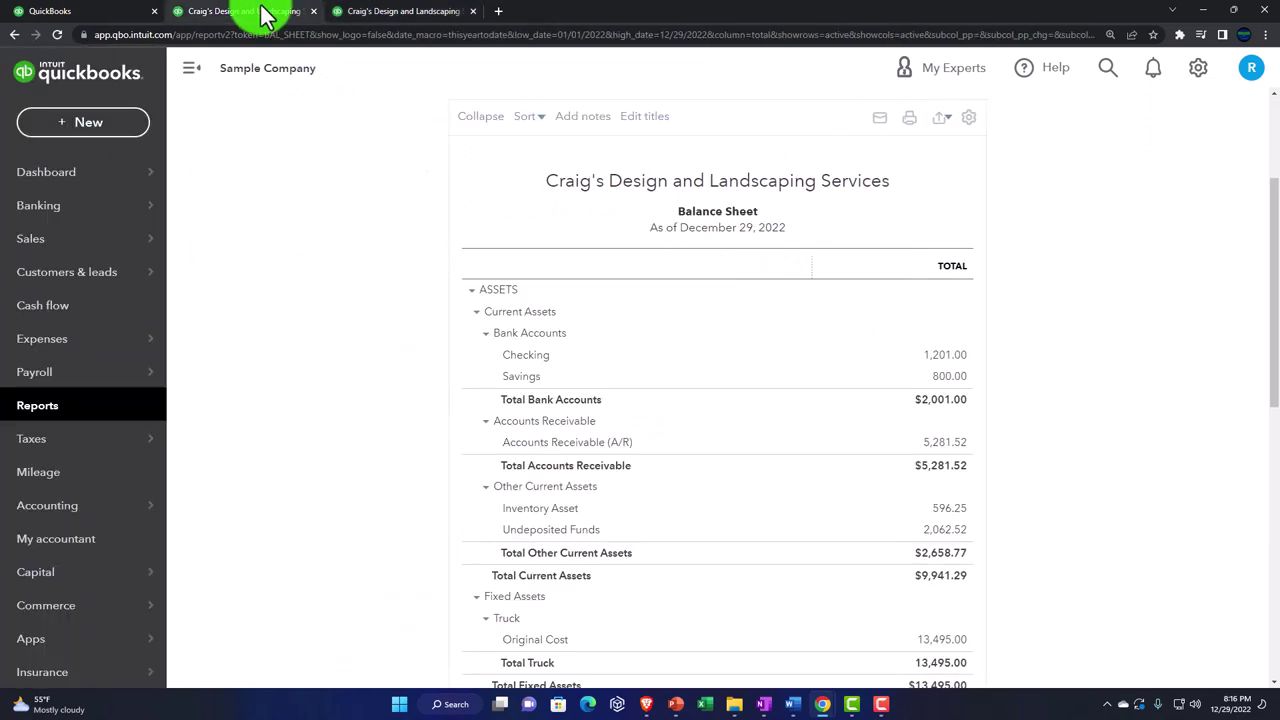
left_click(198, 74)
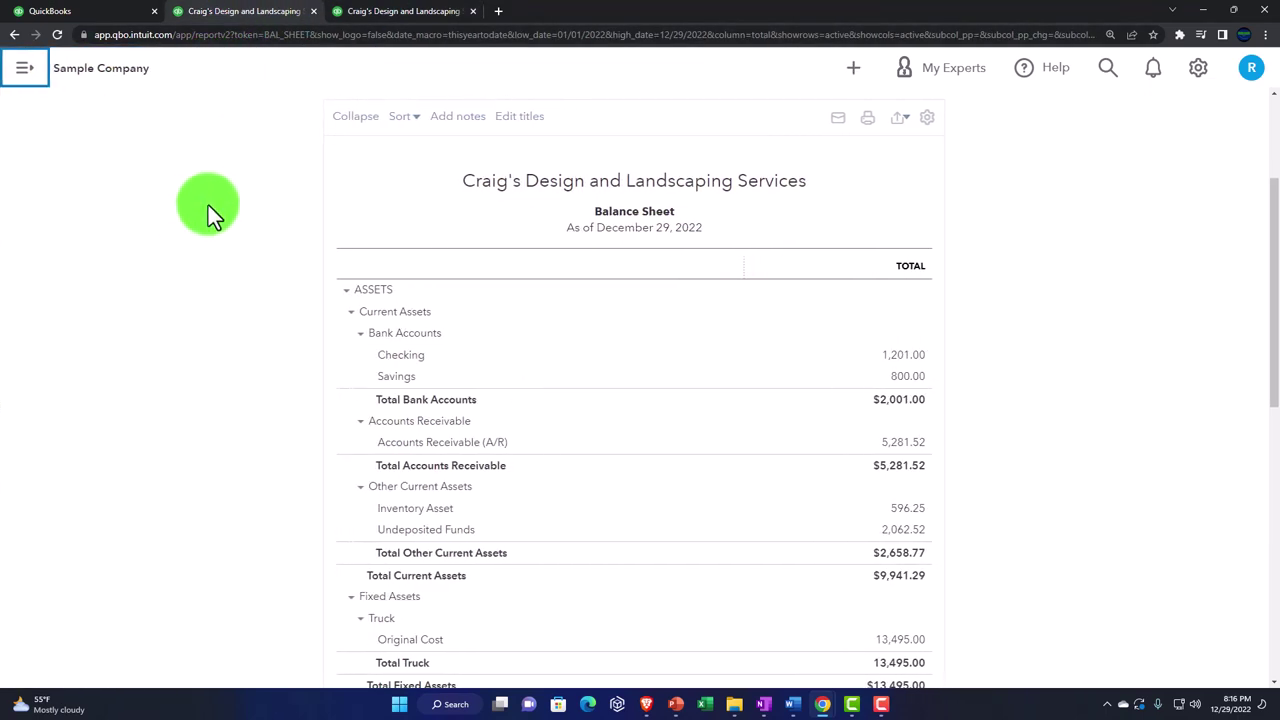
scroll(208, 205, "up", 3)
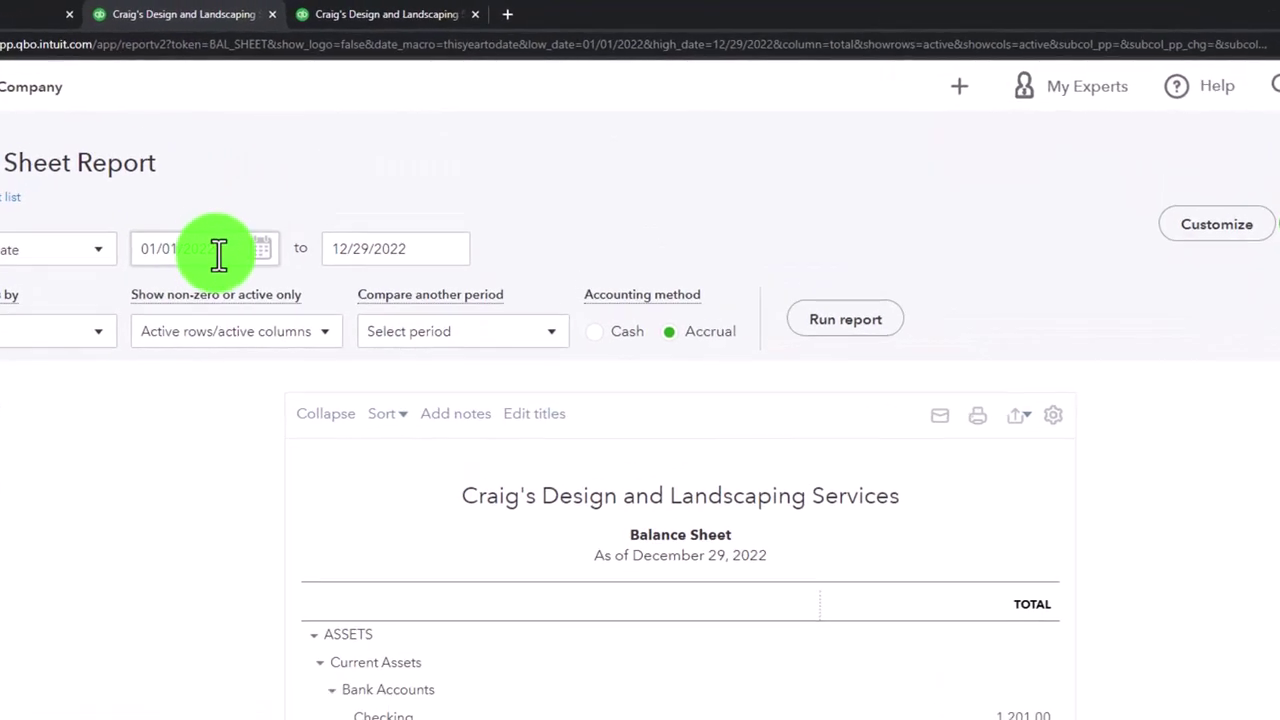
left_click_drag(219, 254, 142, 247)
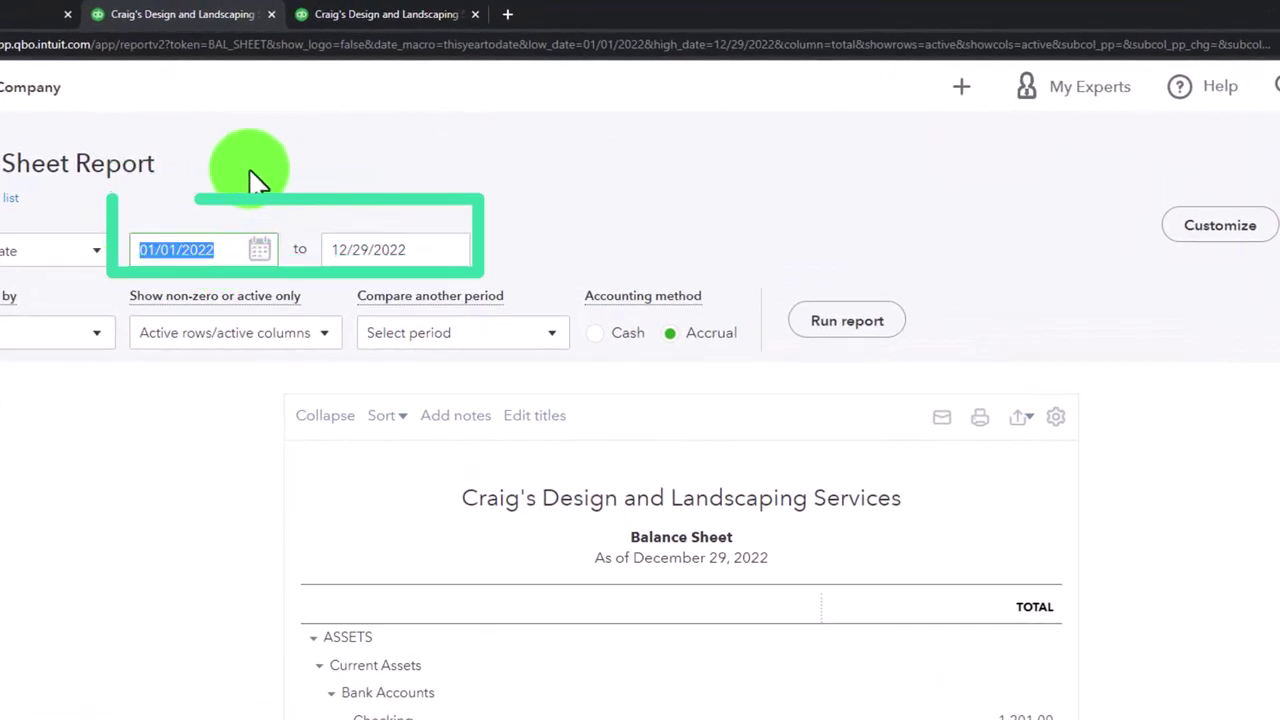
type("010122")
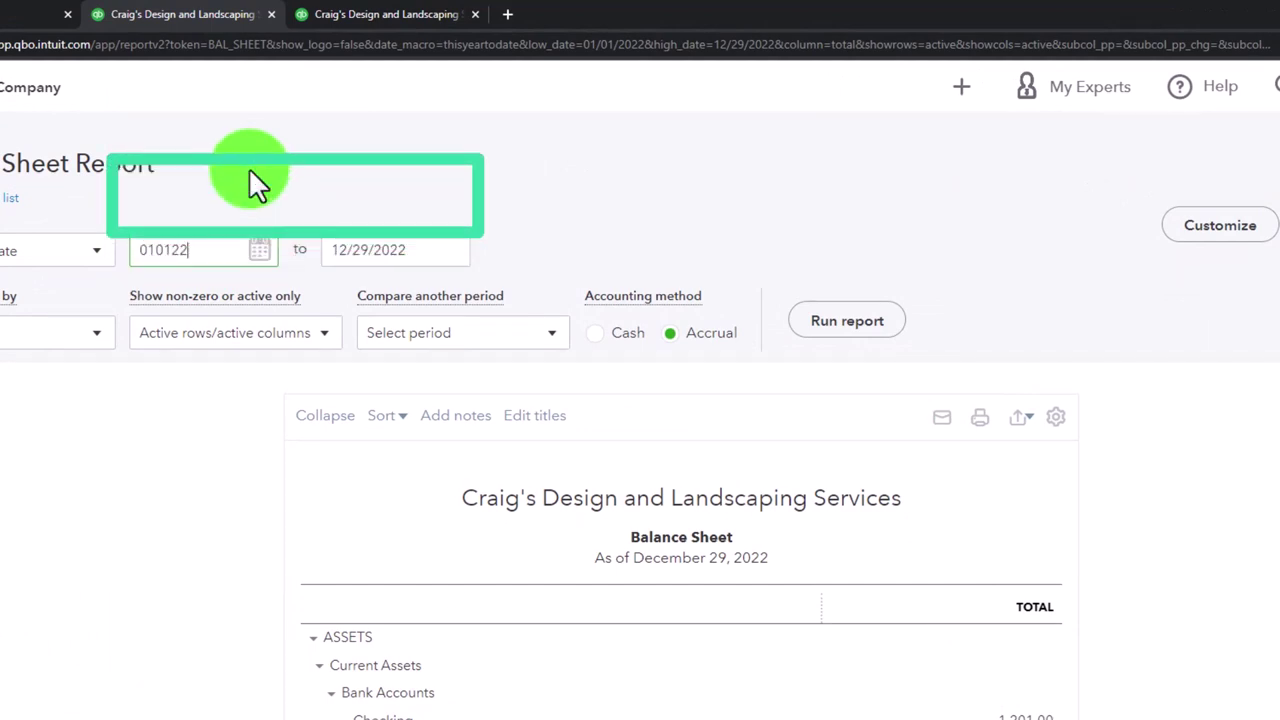
key("Tab")
type("123122")
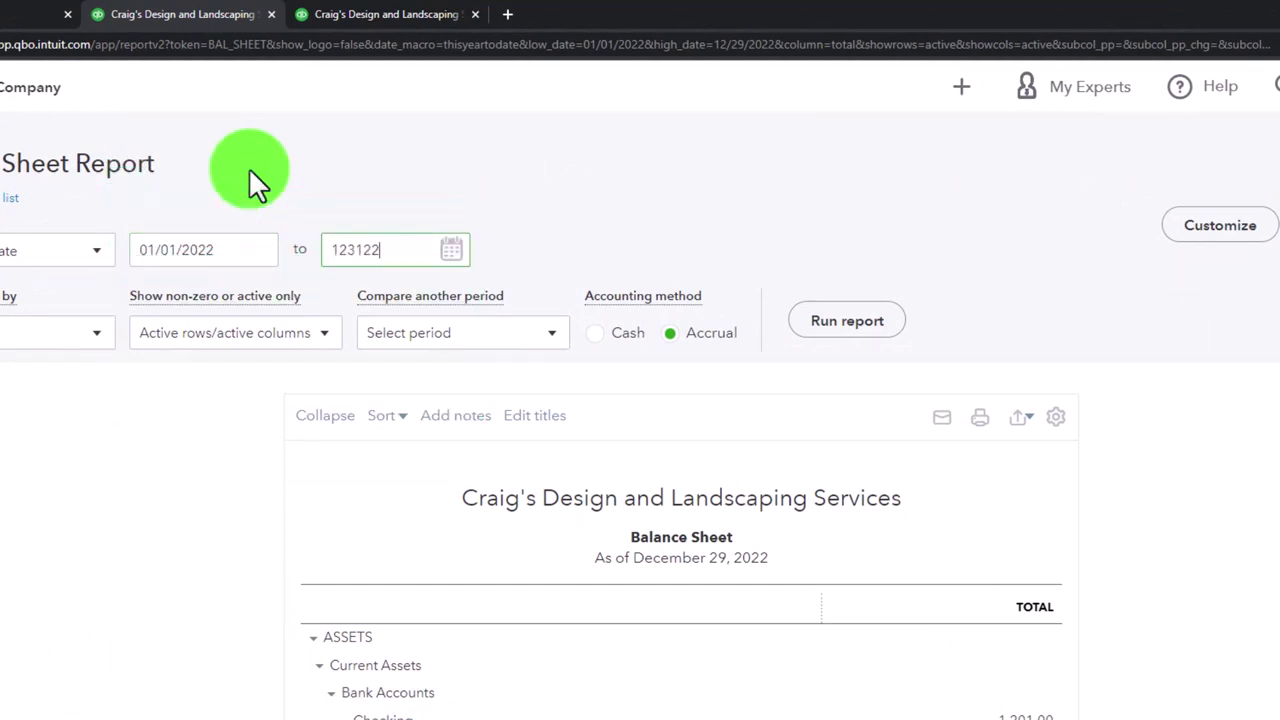
key("Tab")
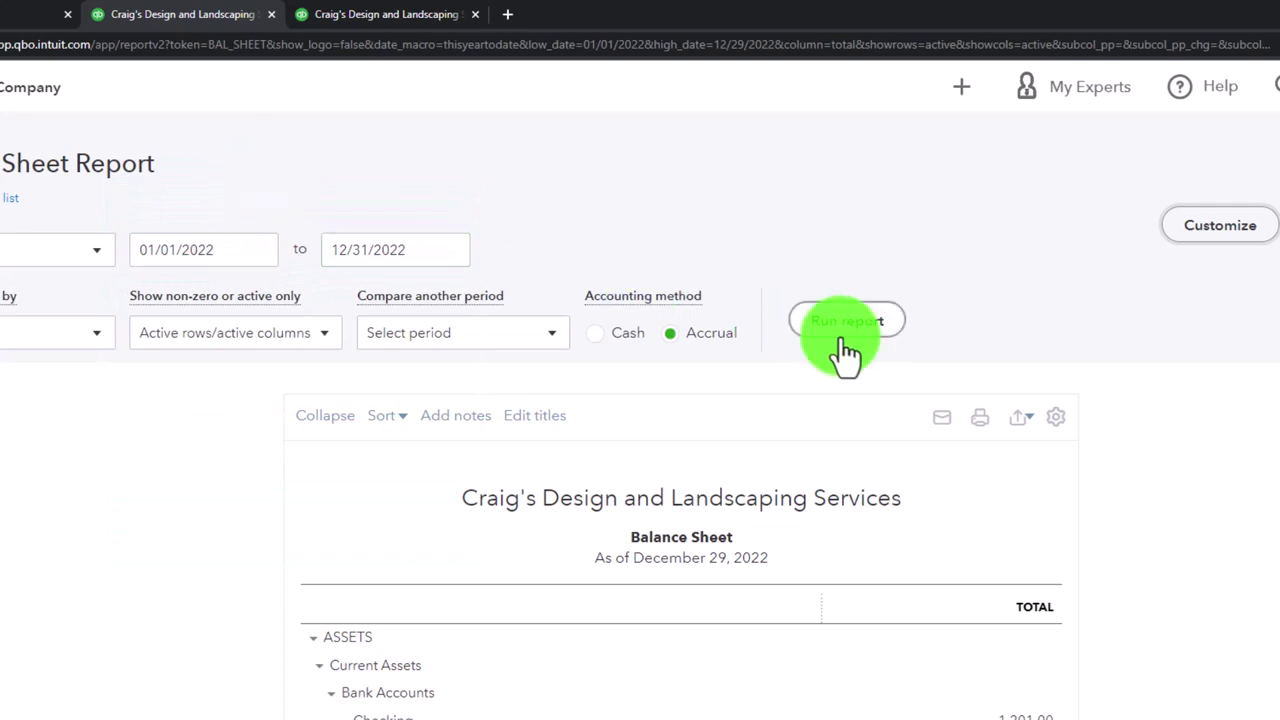
left_click(865, 330)
scroll(870, 345, "down", 3)
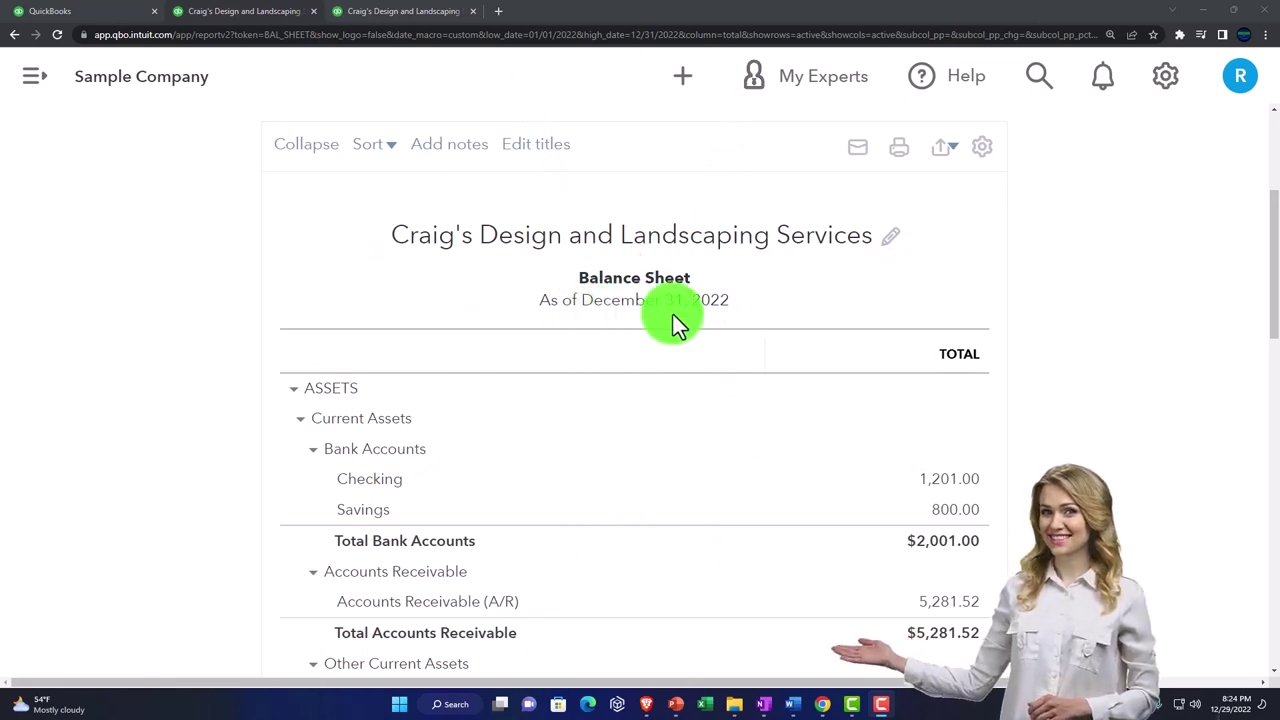
Display the Balance Sheet columns by Quarters and rerun the report.
left_click(410, 20)
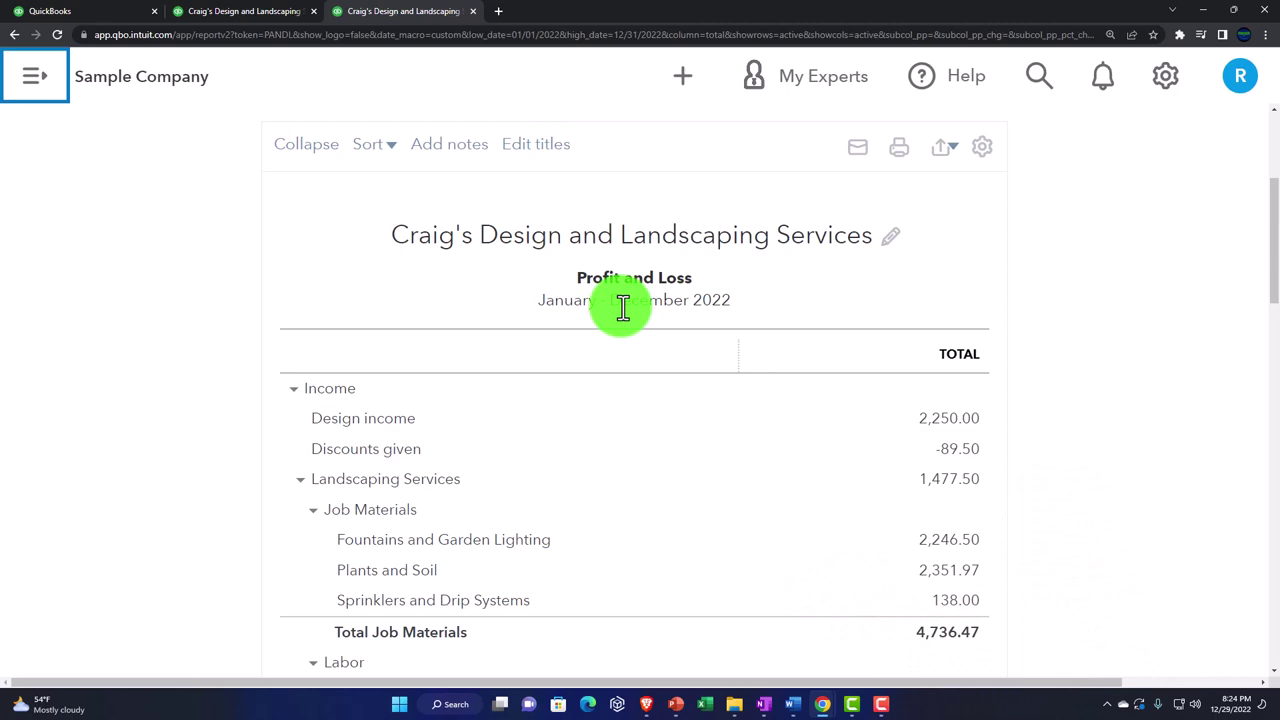
left_click(262, 20)
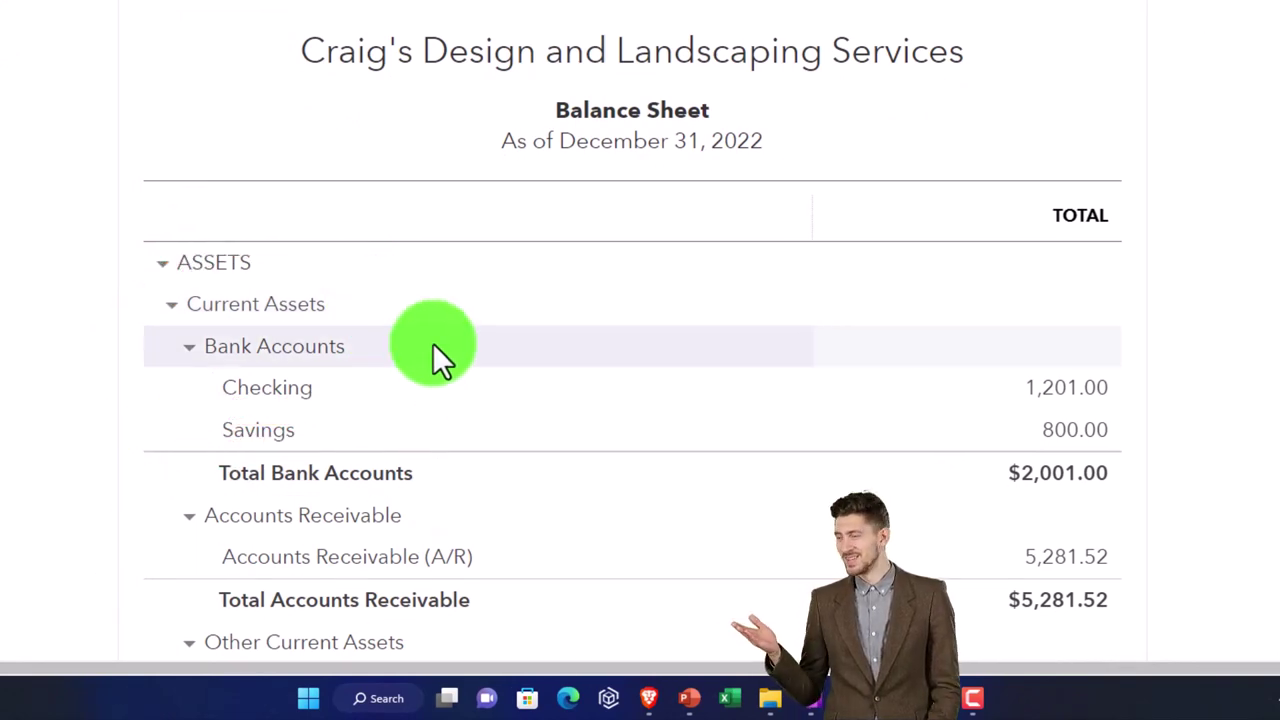
scroll(302, 359, "up", 3)
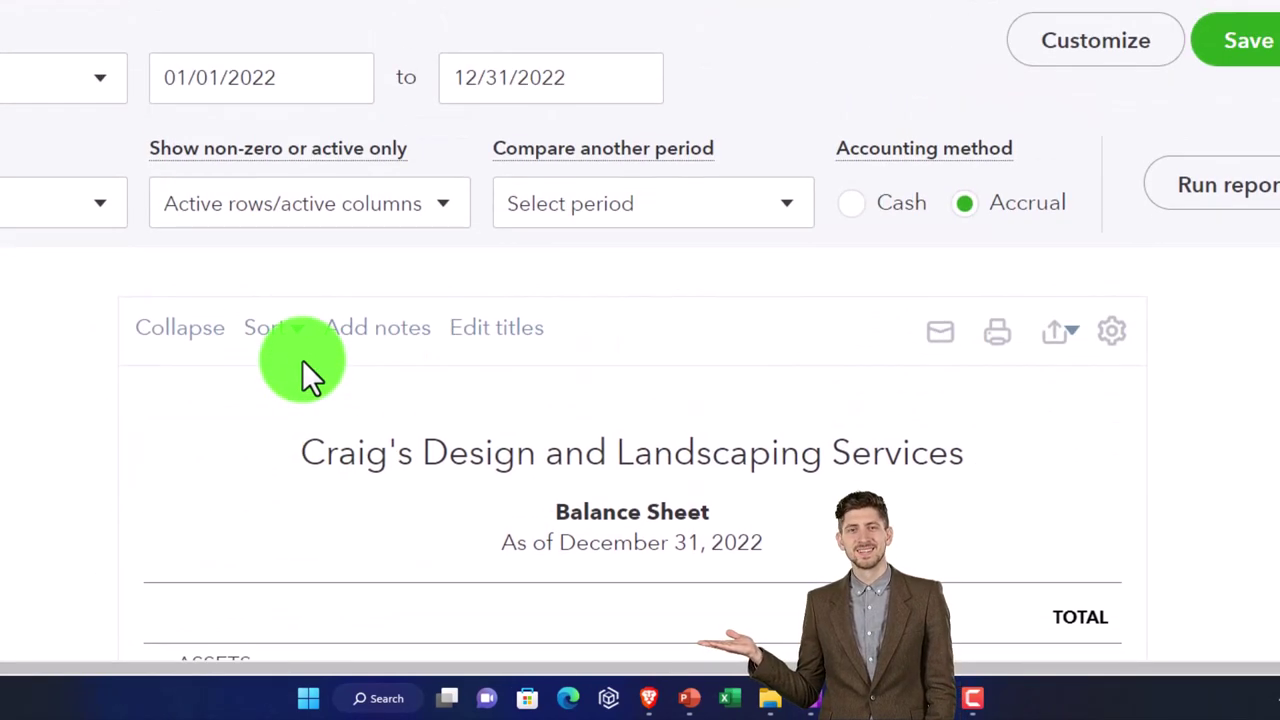
scroll(302, 359, "down", 3)
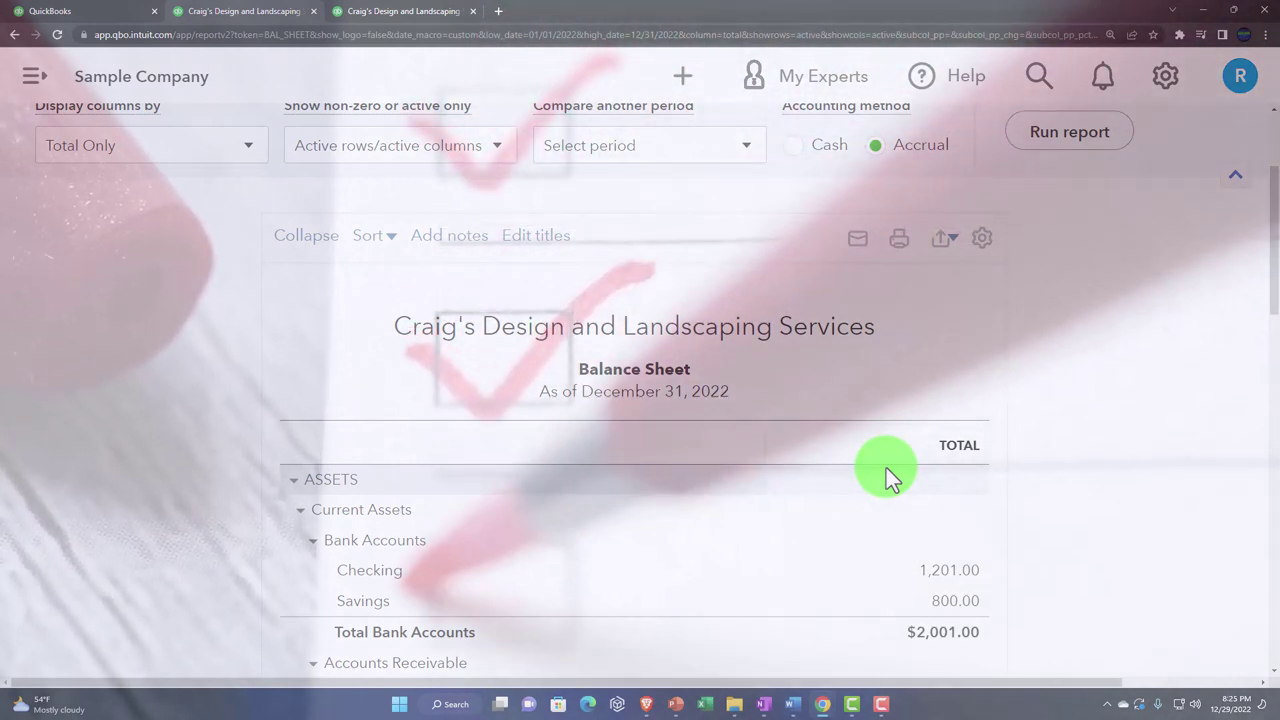
scroll(331, 534, "up", 2)
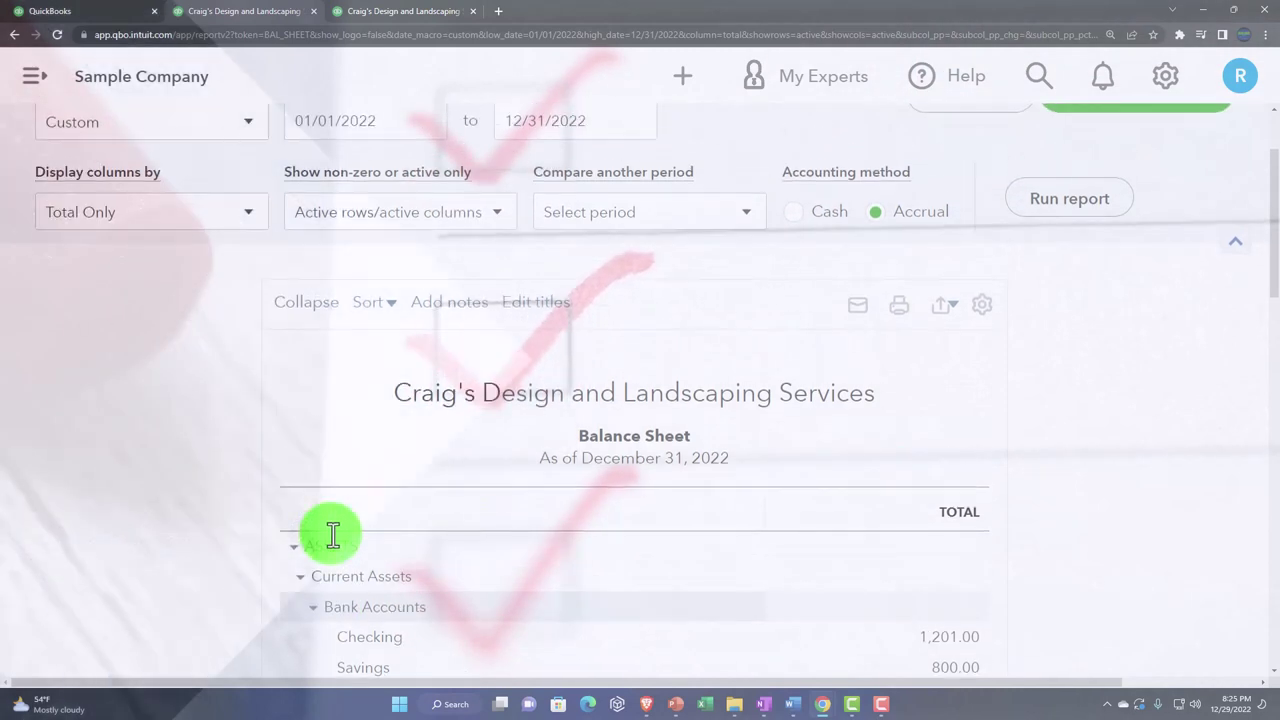
scroll(333, 534, "up", 1)
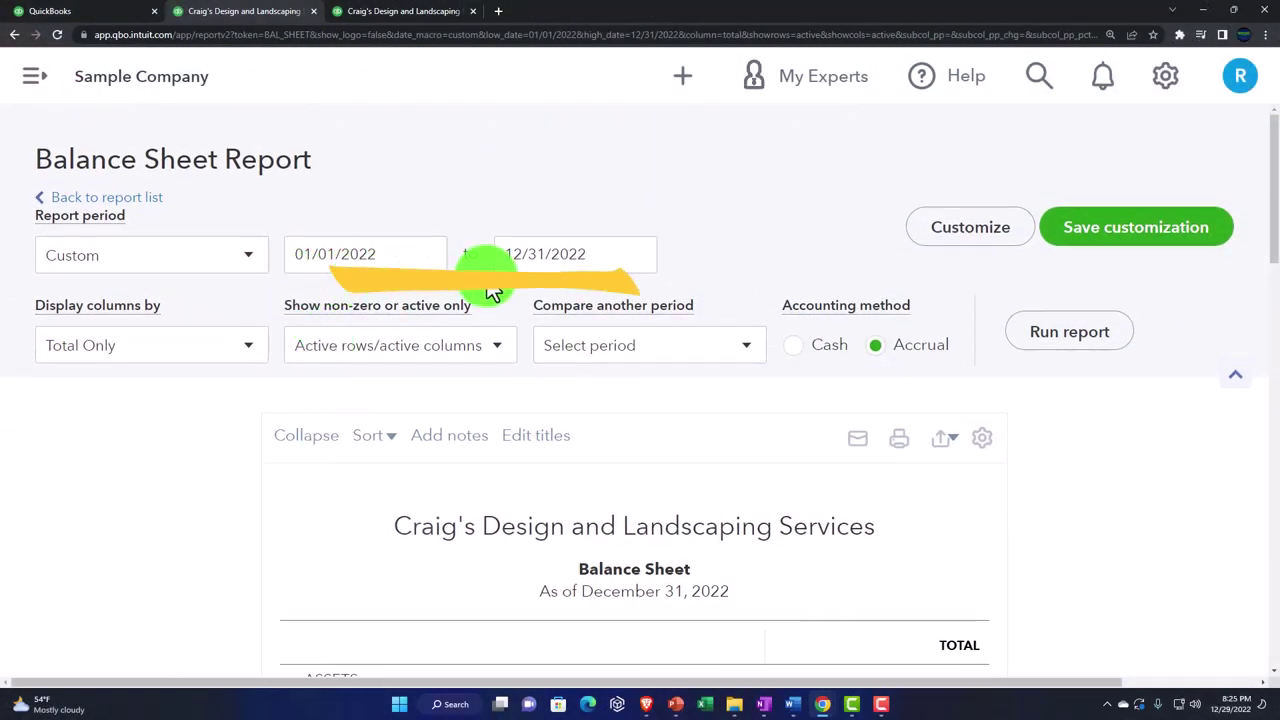
left_click(258, 360)
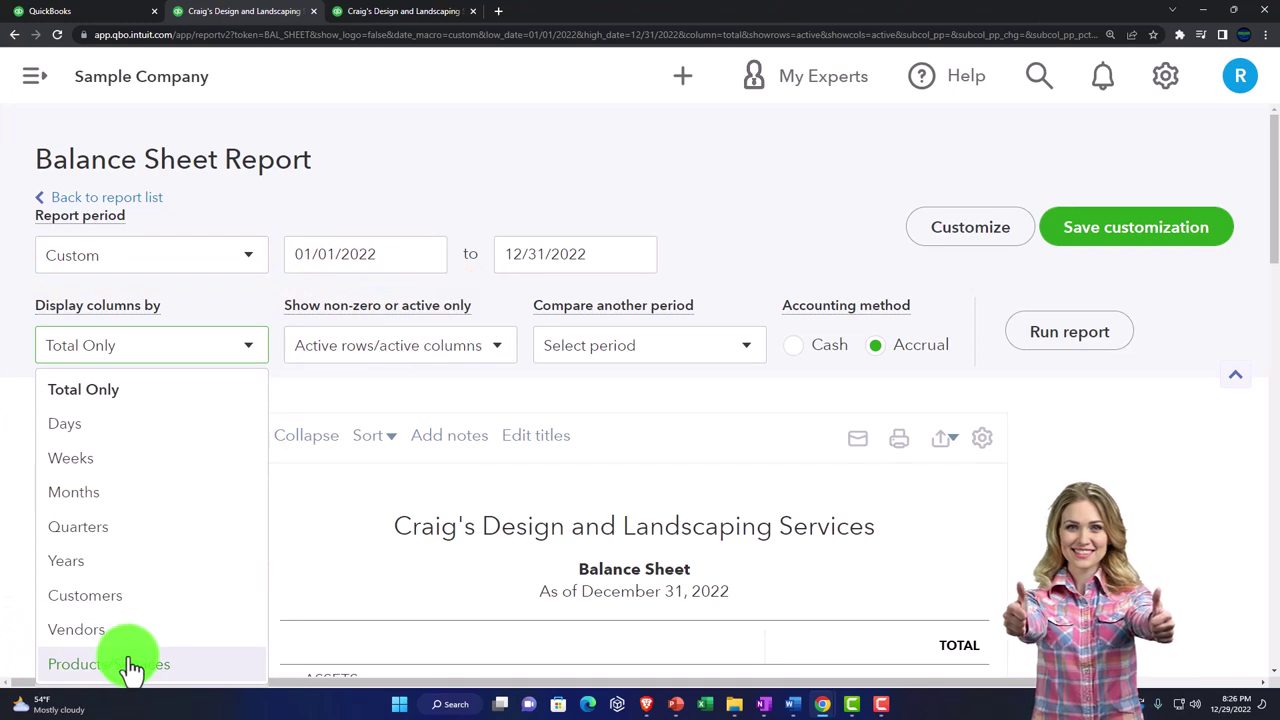
left_click(110, 548)
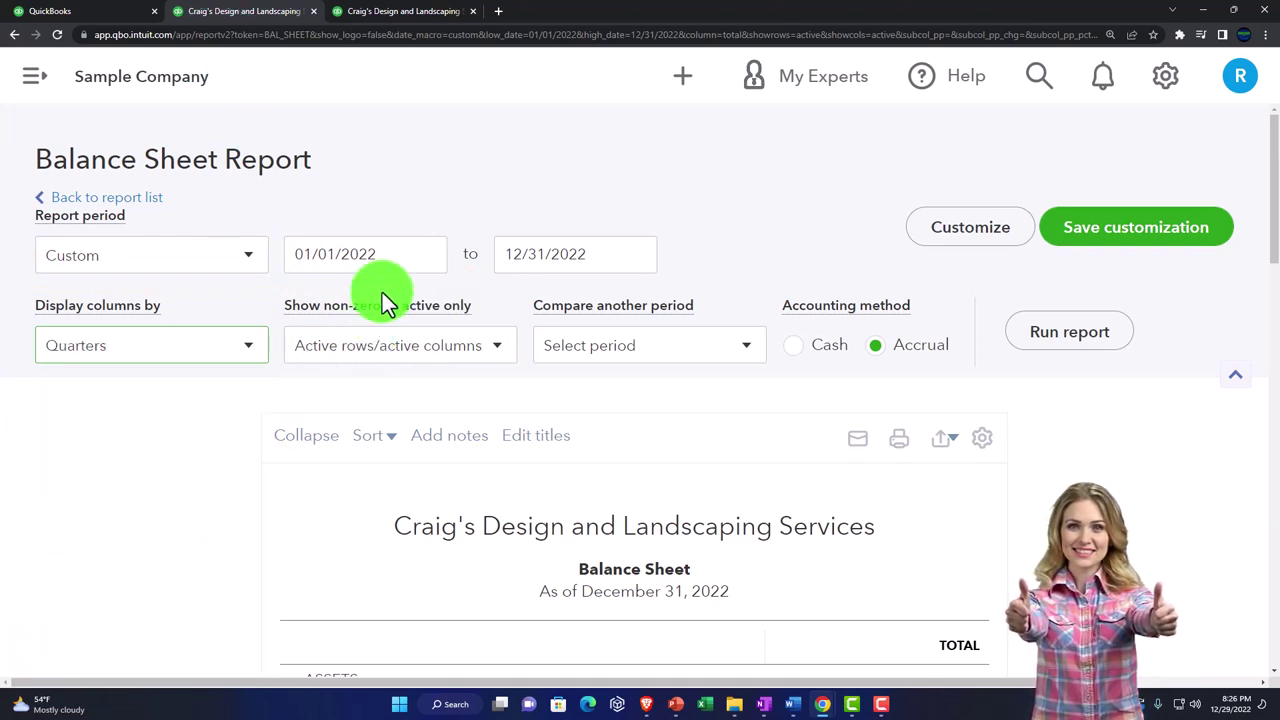
left_click(1055, 325)
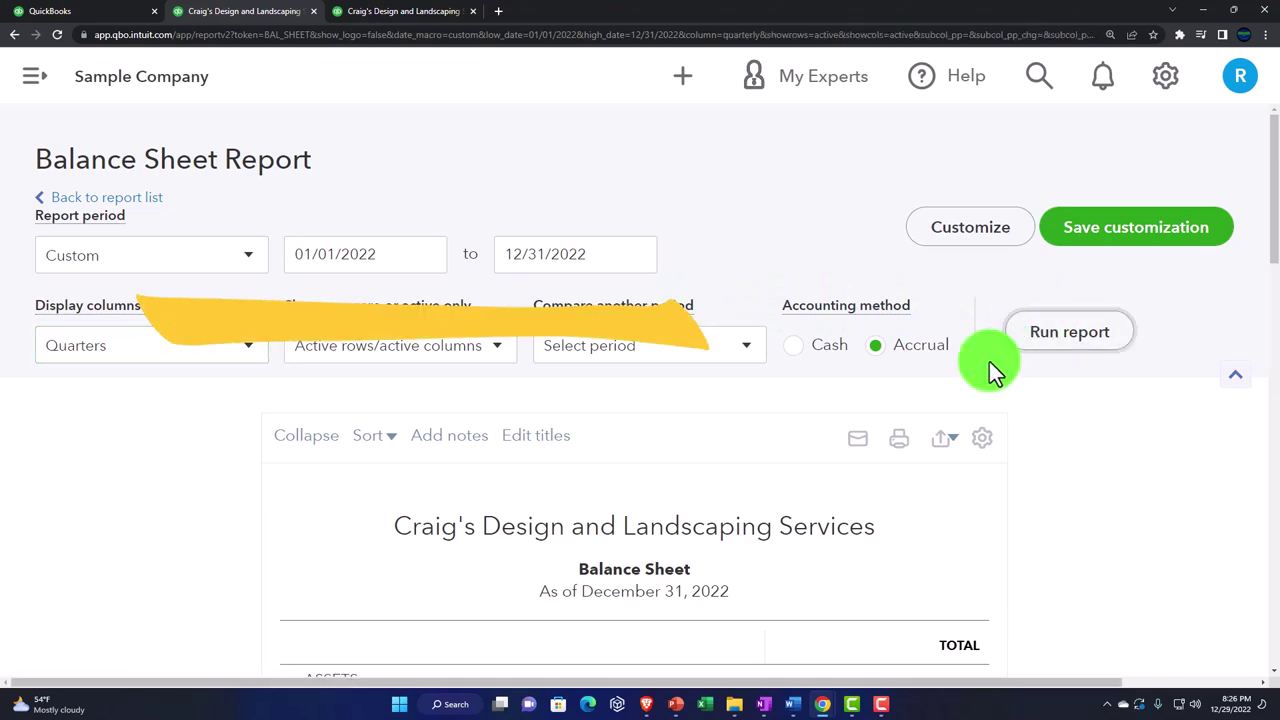
scroll(988, 361, "down", 3)
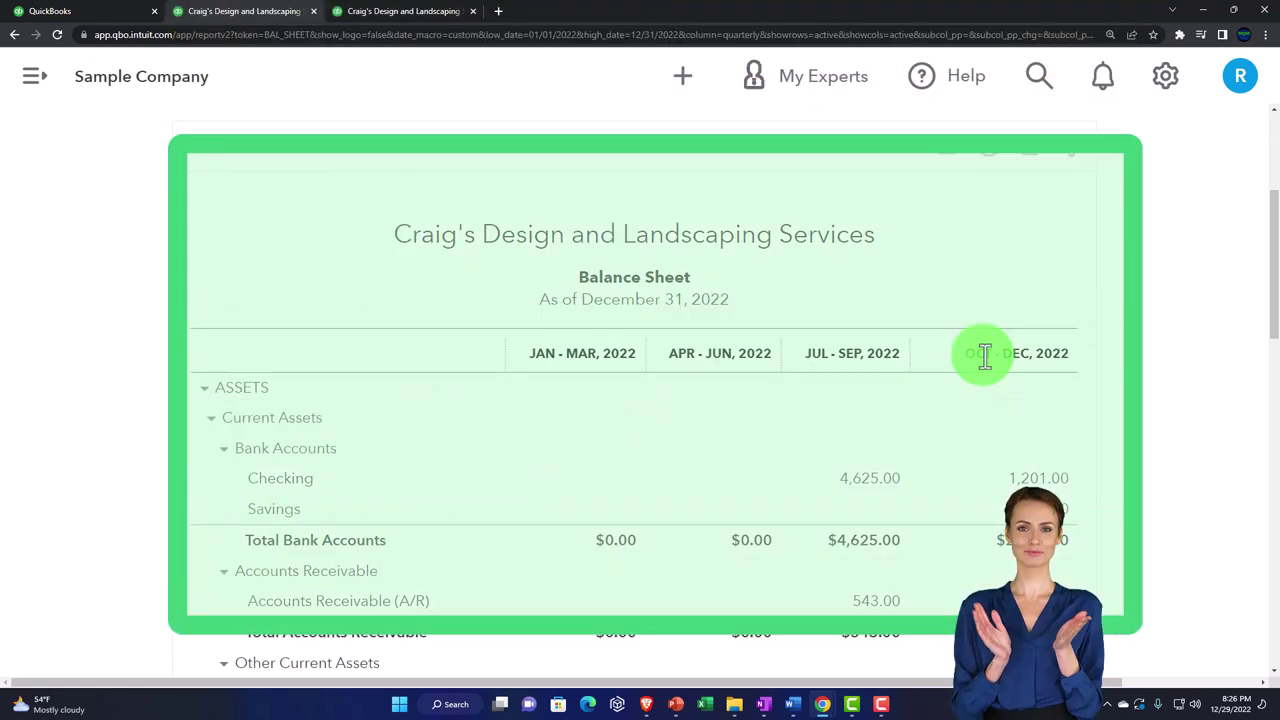
Switch to the Profit and Loss report, display its columns by Quarters, and rerun it.
left_click(405, 22)
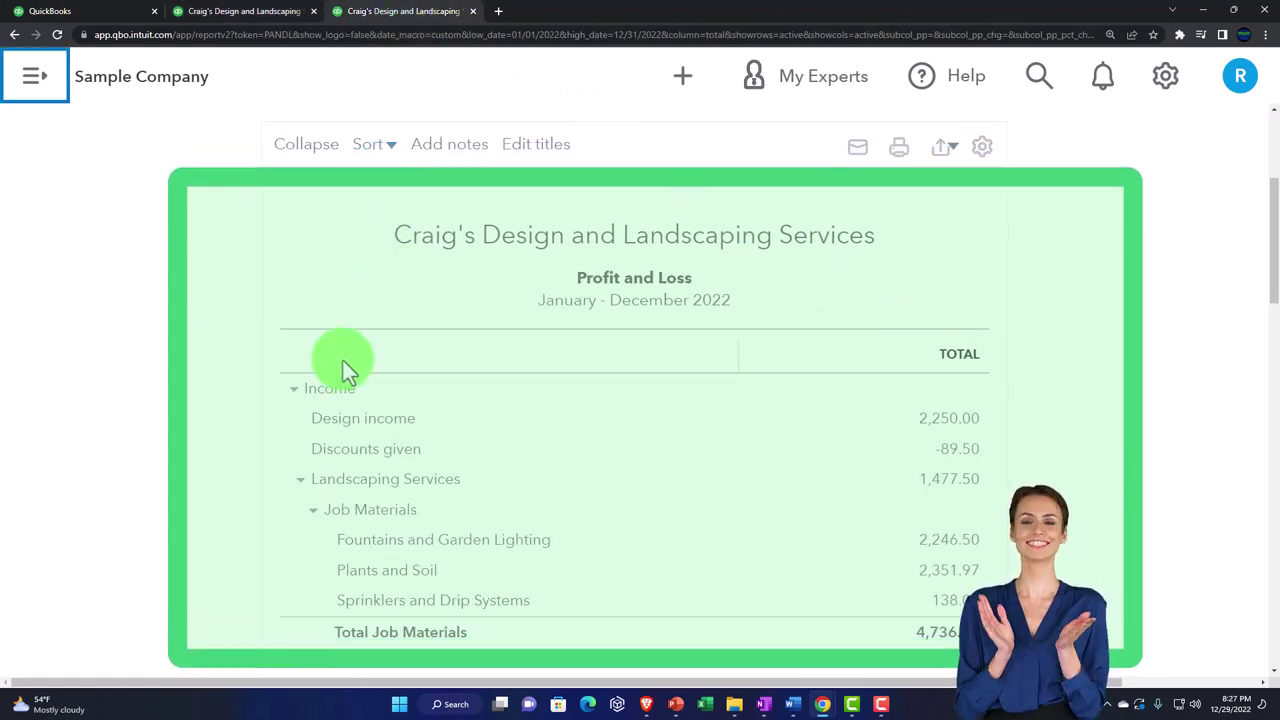
scroll(342, 365, "up", 3)
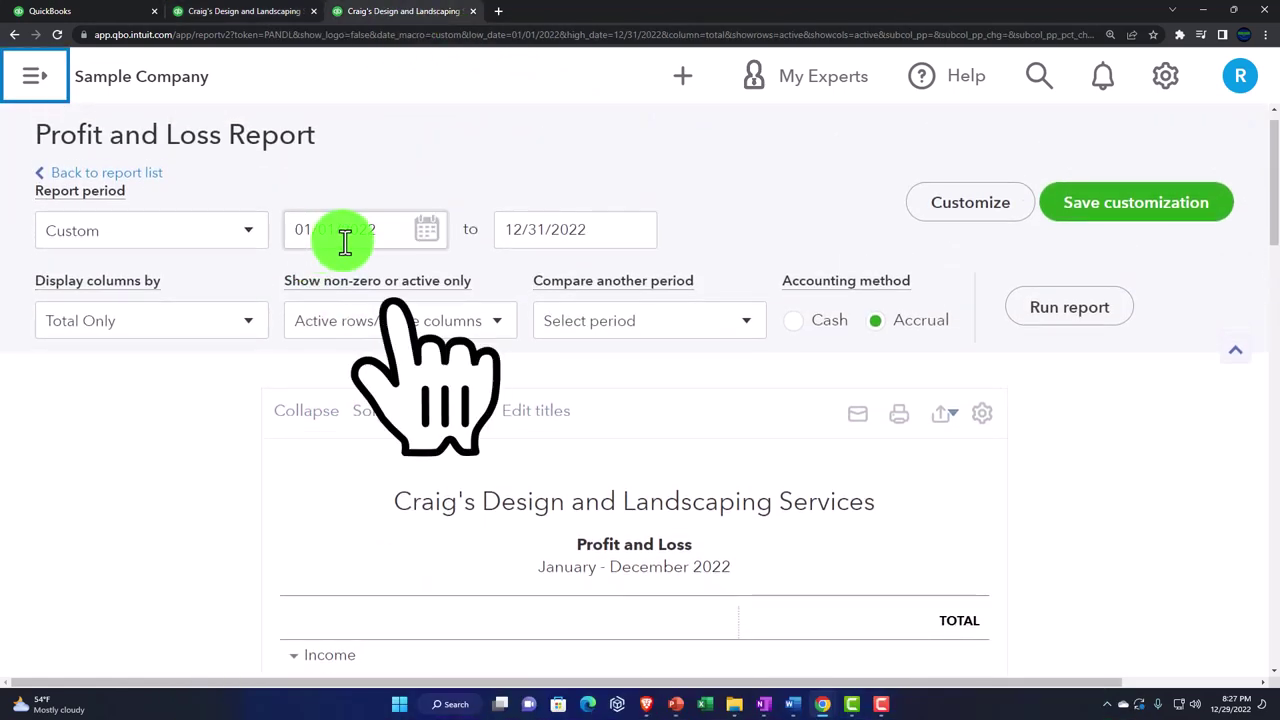
left_click(264, 322)
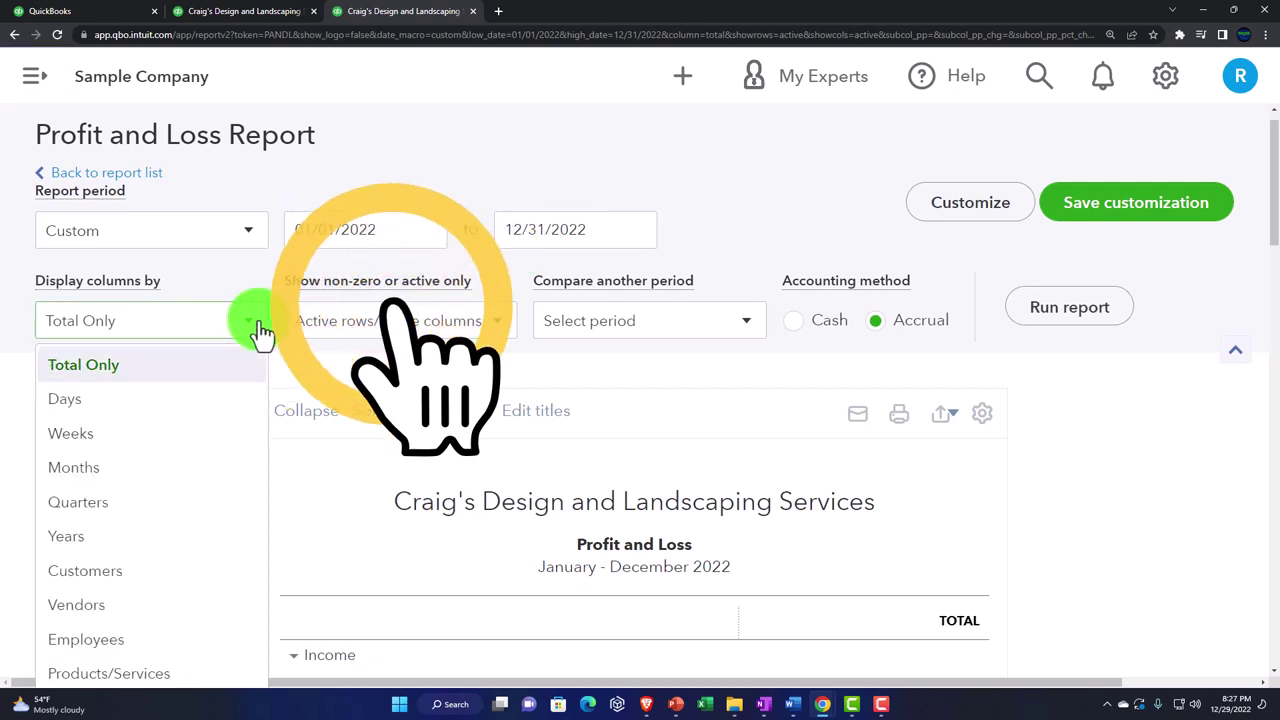
left_click(170, 508)
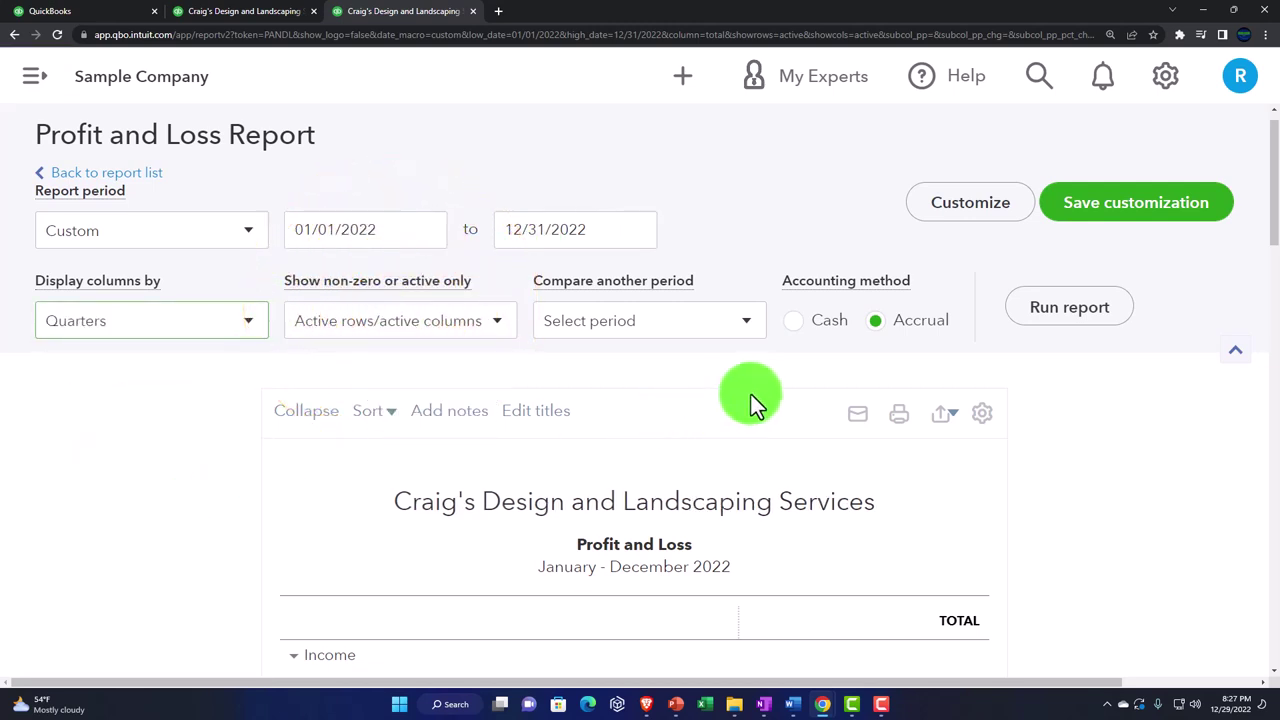
left_click(1058, 320)
scroll(1051, 323, "down", 3)
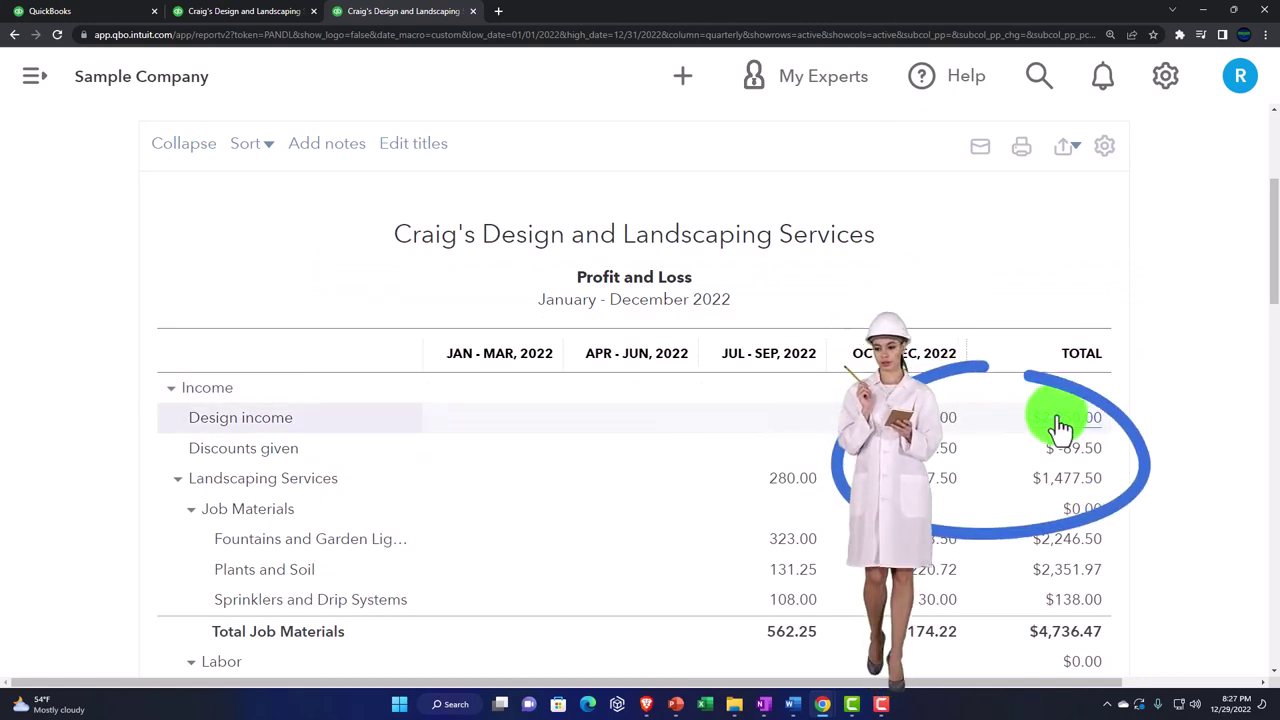
Return to the Balance Sheet report, display its columns by Months, and rerun it.
left_click(262, 13)
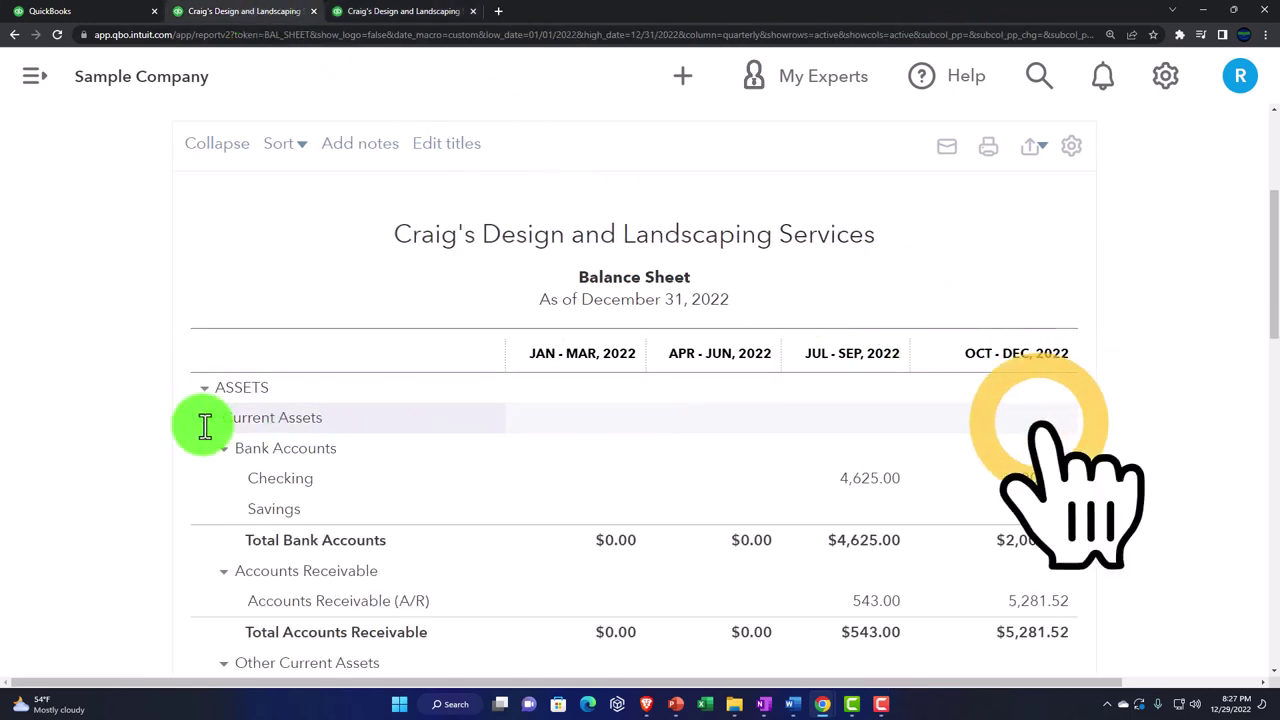
scroll(31, 428, "up", 2)
scroll(31, 428, "up", 1)
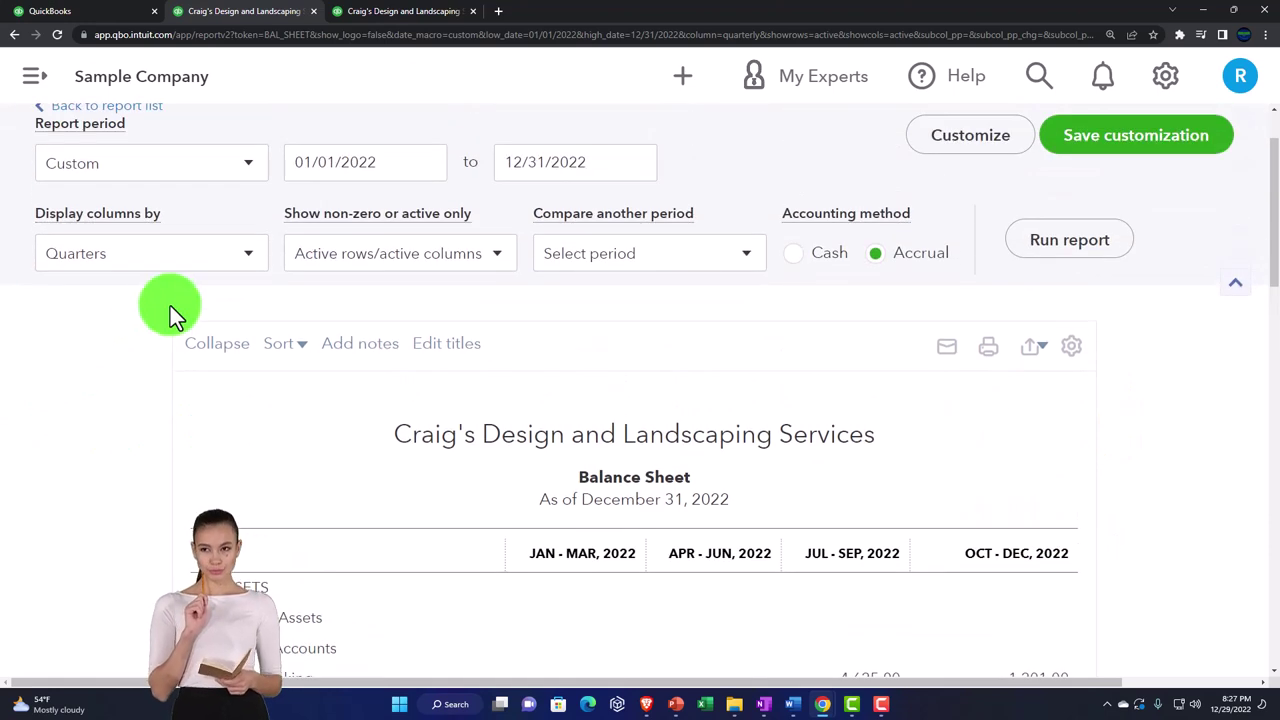
left_click(244, 264)
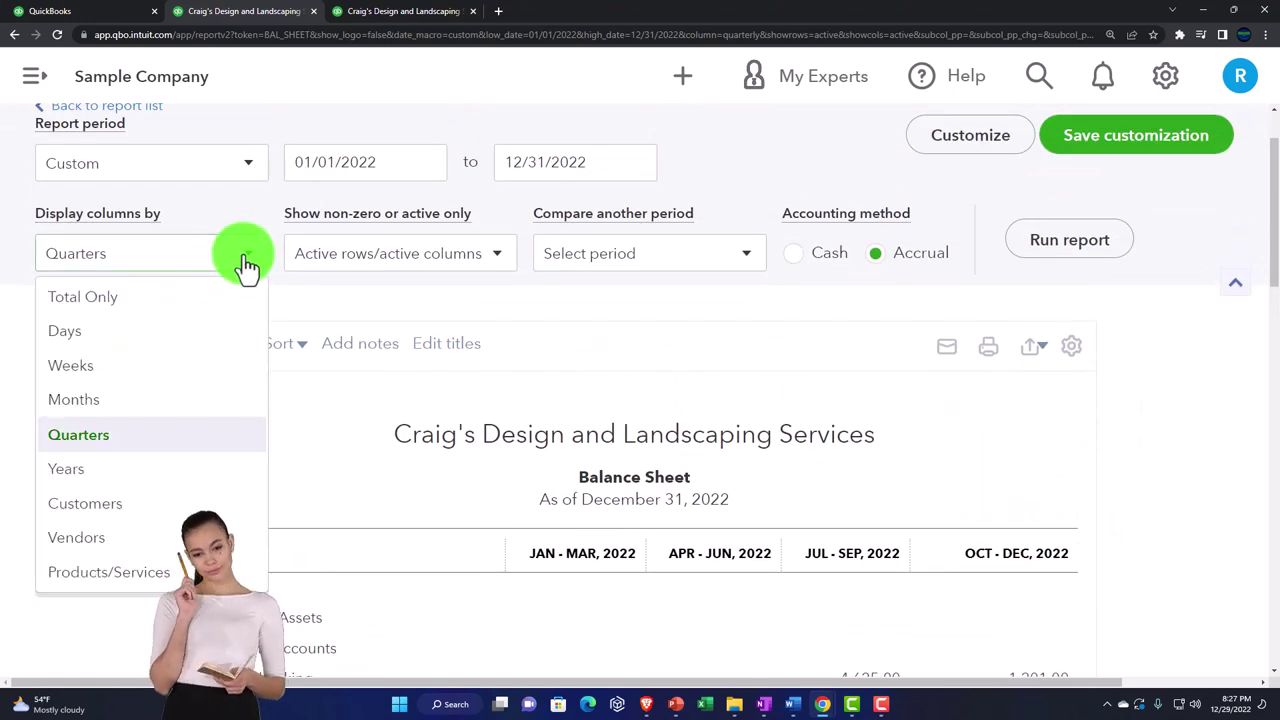
left_click(177, 401)
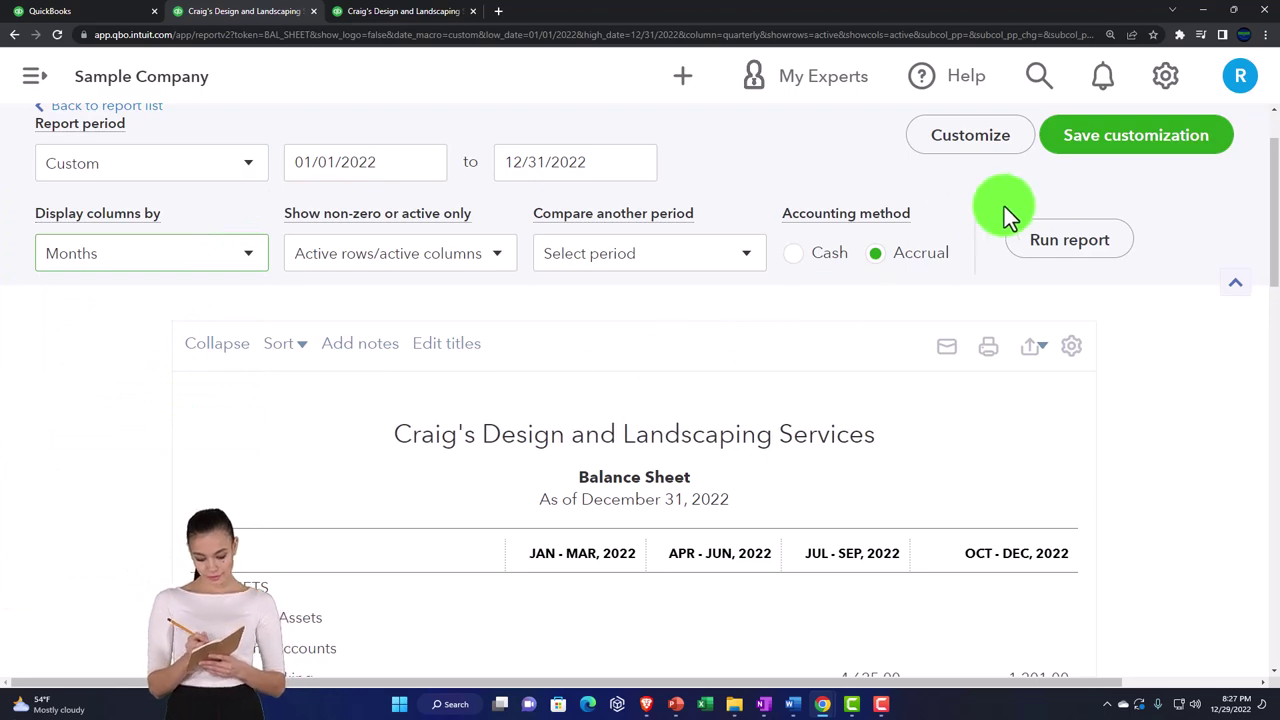
left_click(1050, 248)
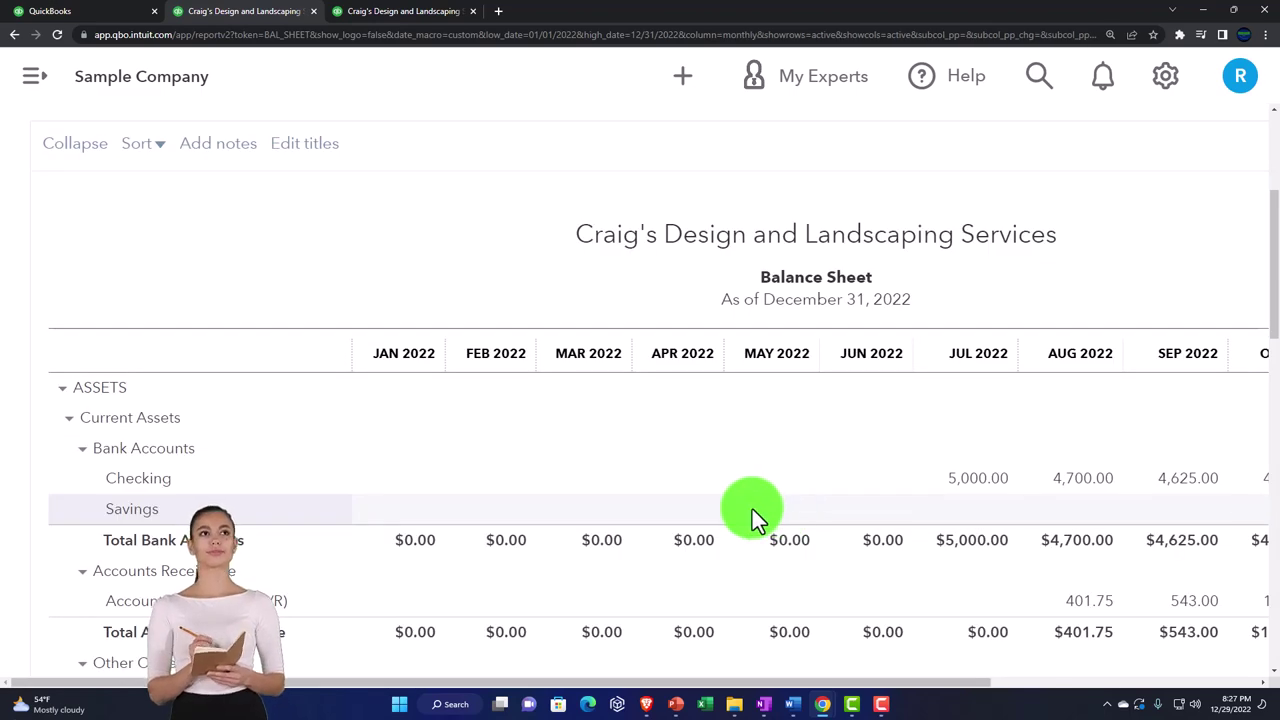
Set the Balance Sheet period's start date to 12/01/2022 and rerun the report.
scroll(264, 365, "up", 2)
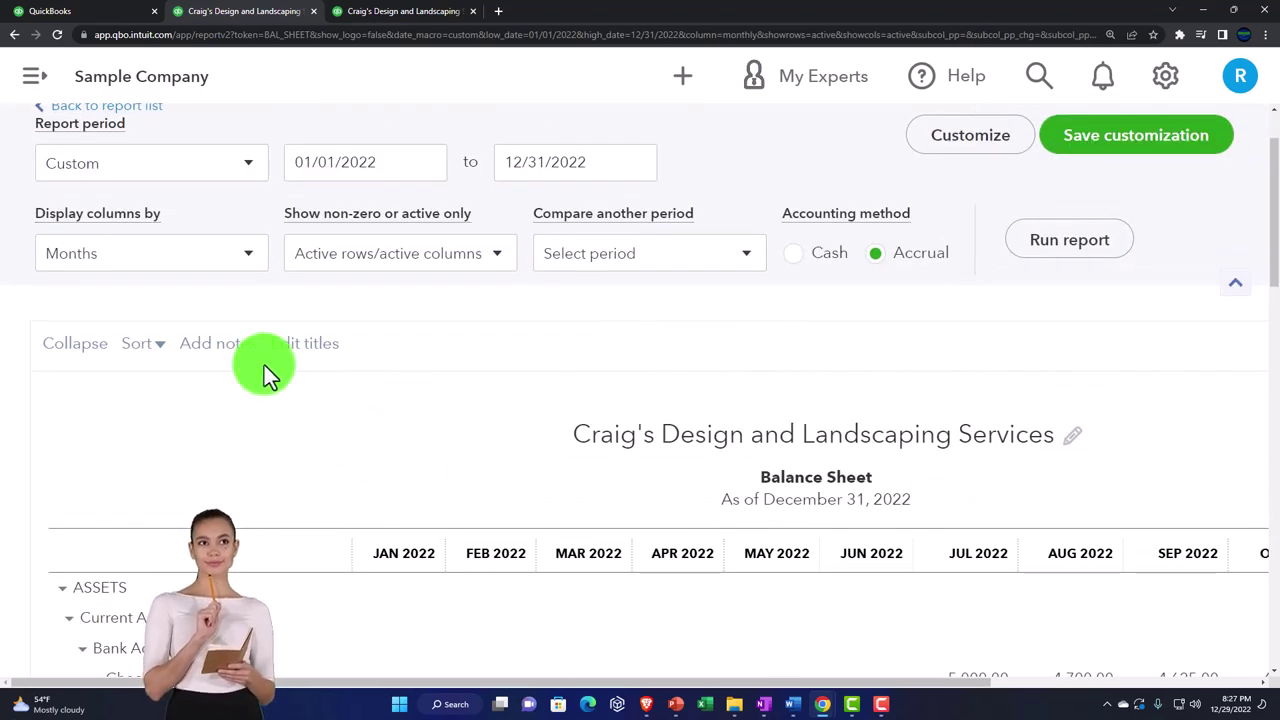
left_click(240, 265)
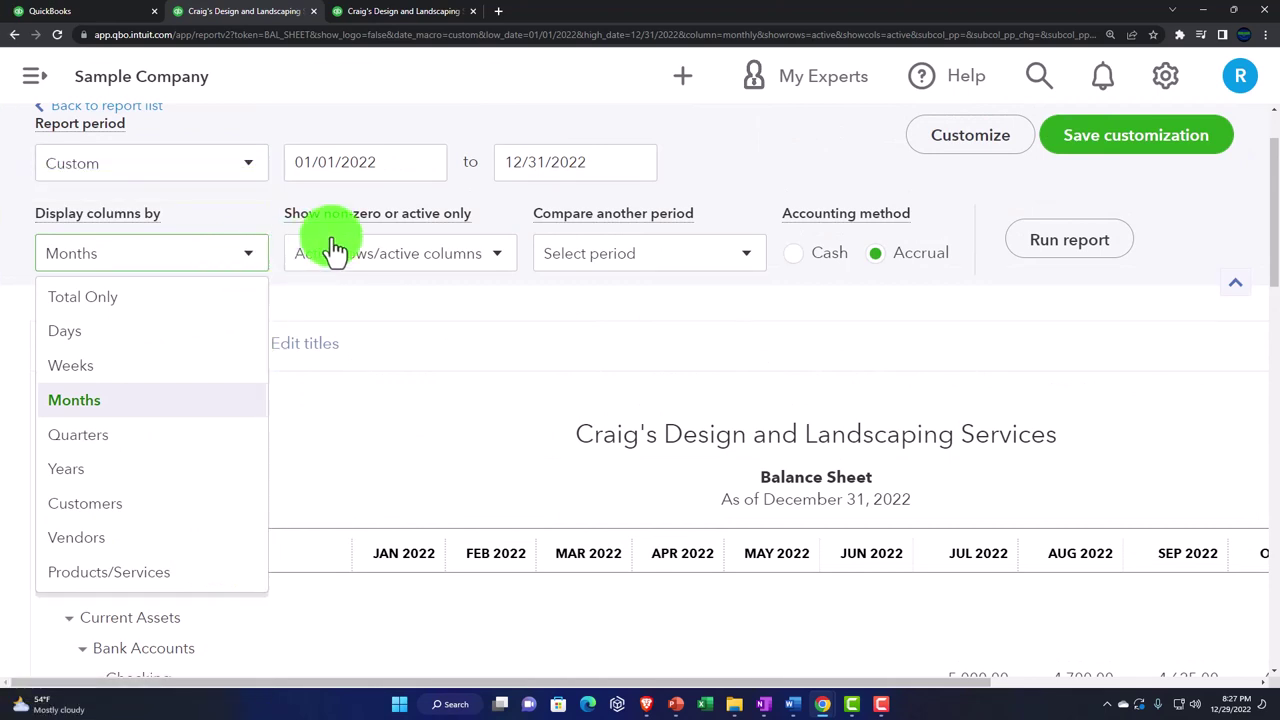
left_click(389, 163)
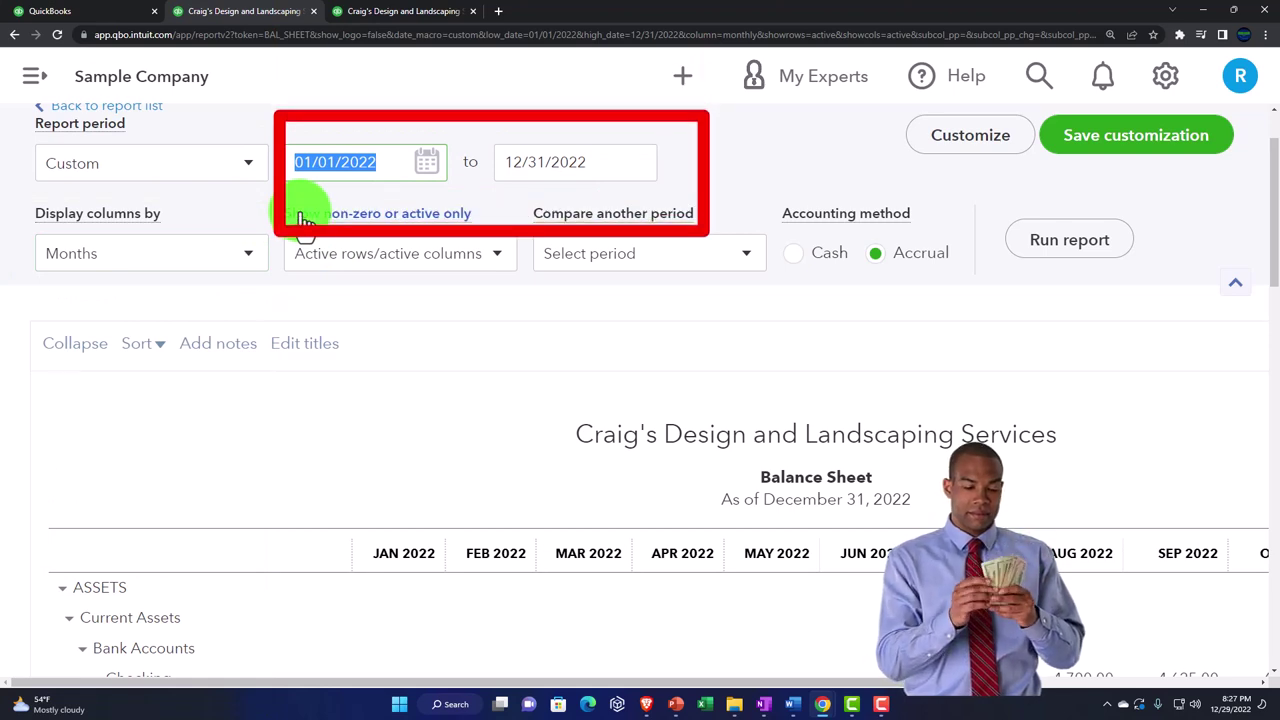
type("12012")
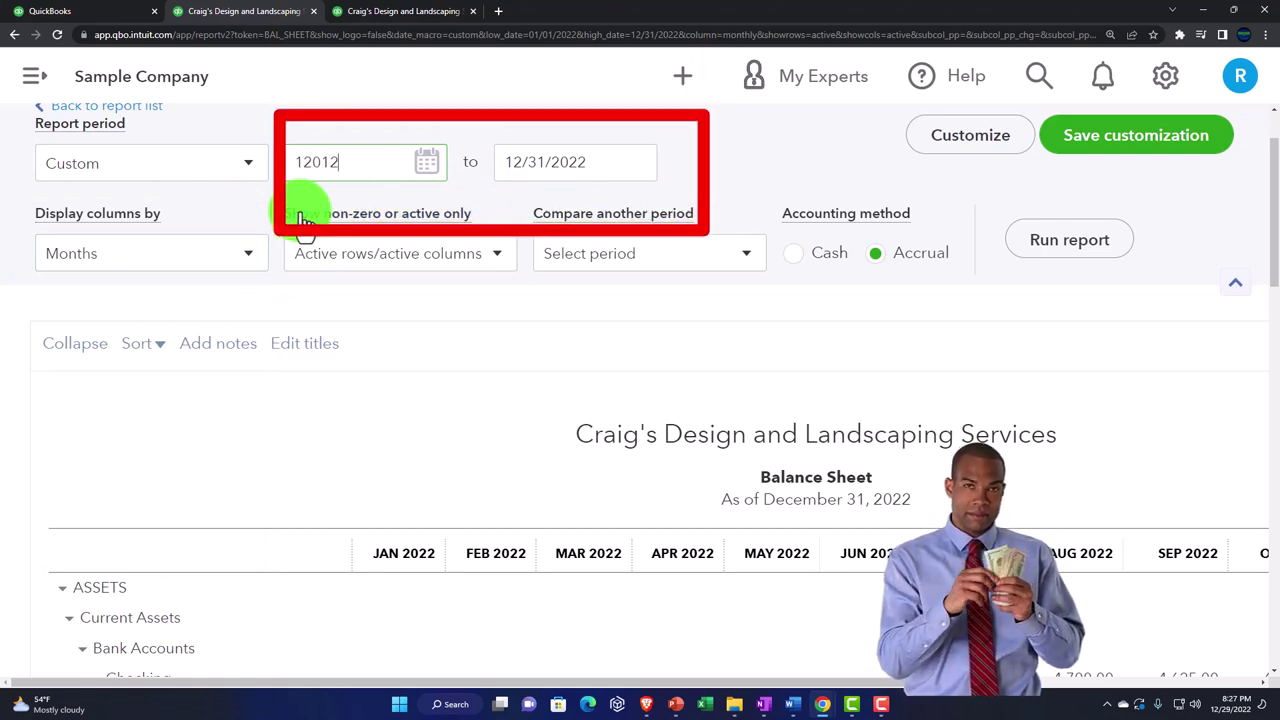
left_click(1020, 252)
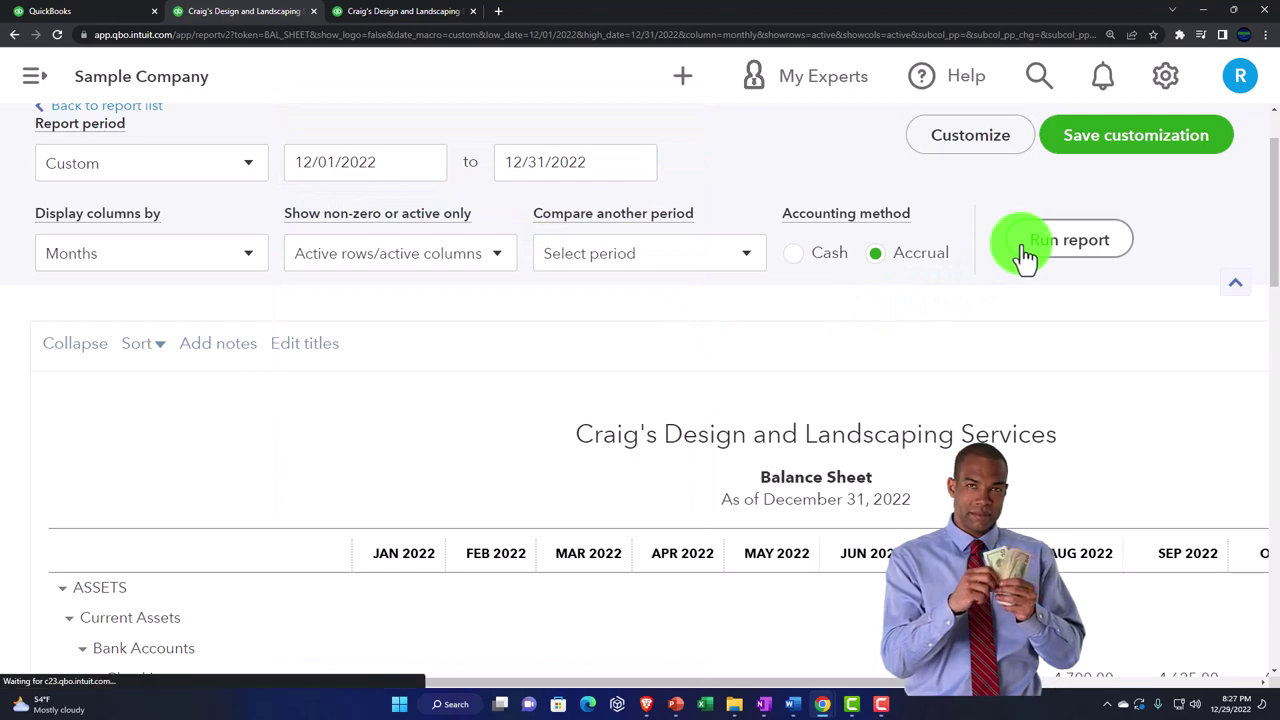
Display the Balance Sheet columns by Days and rerun the report.
scroll(216, 313, "up", 3)
left_click(228, 262)
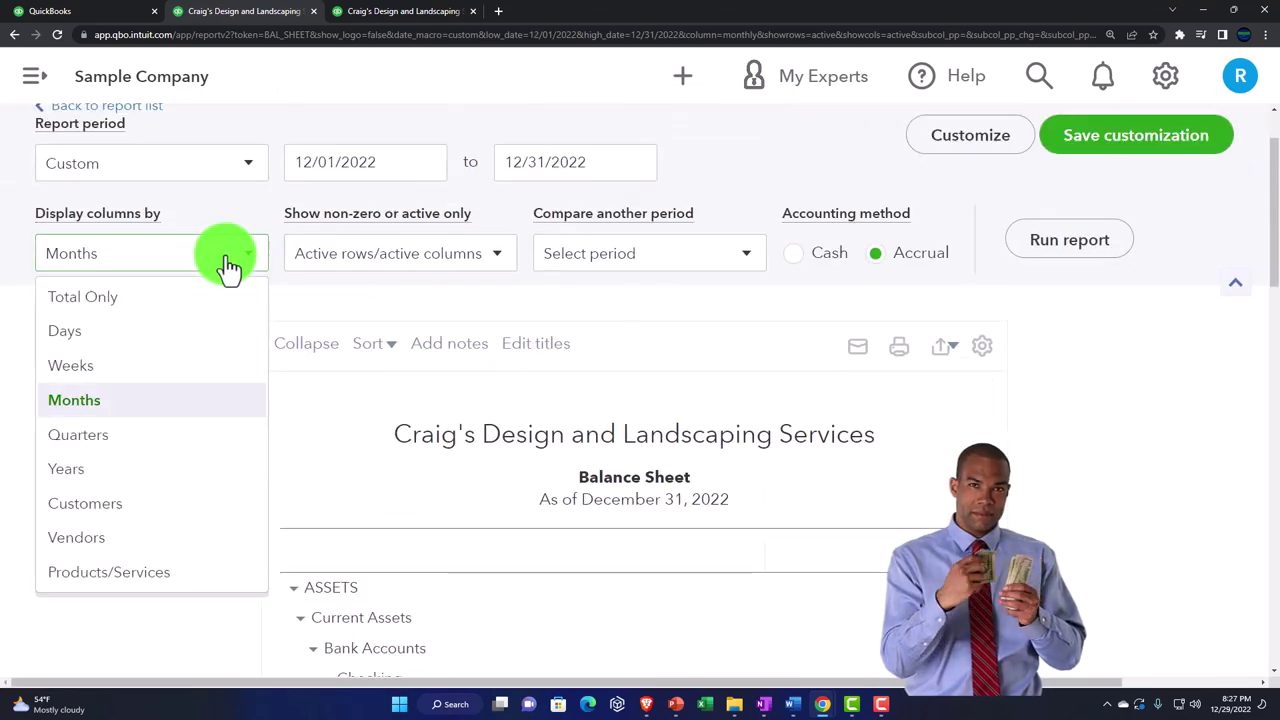
left_click(180, 332)
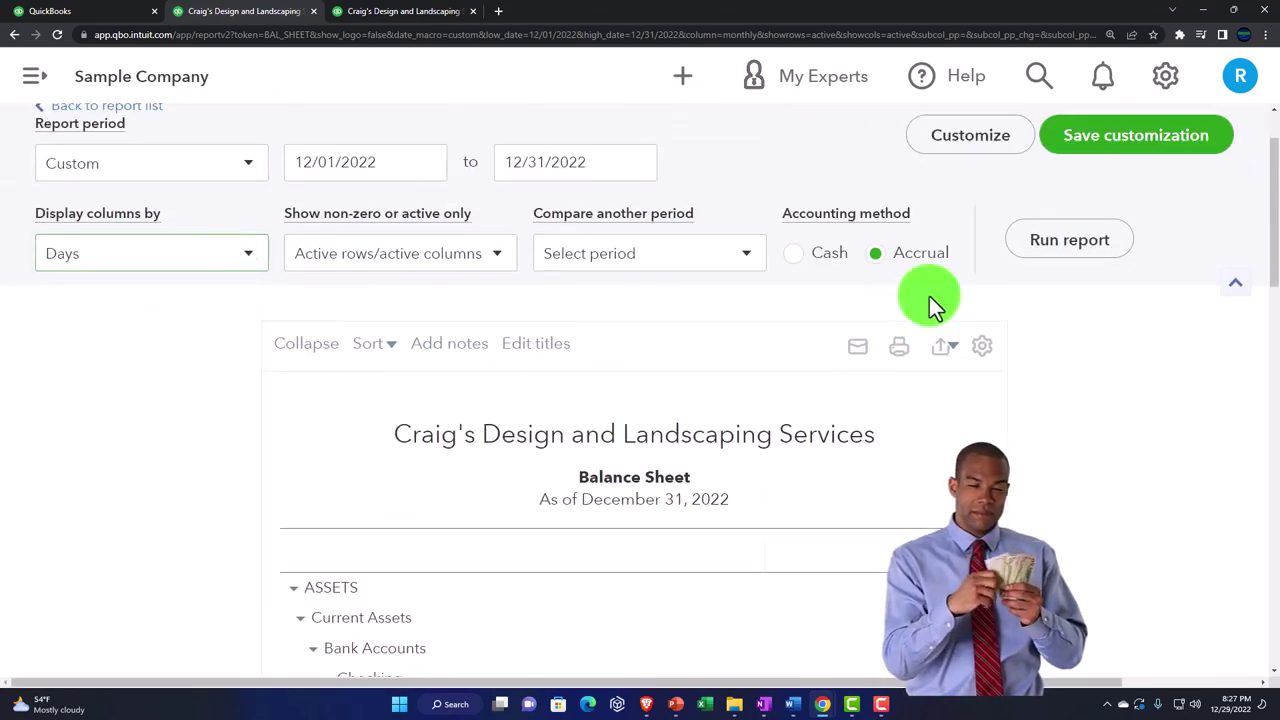
left_click(1062, 248)
scroll(606, 491, "down", 2)
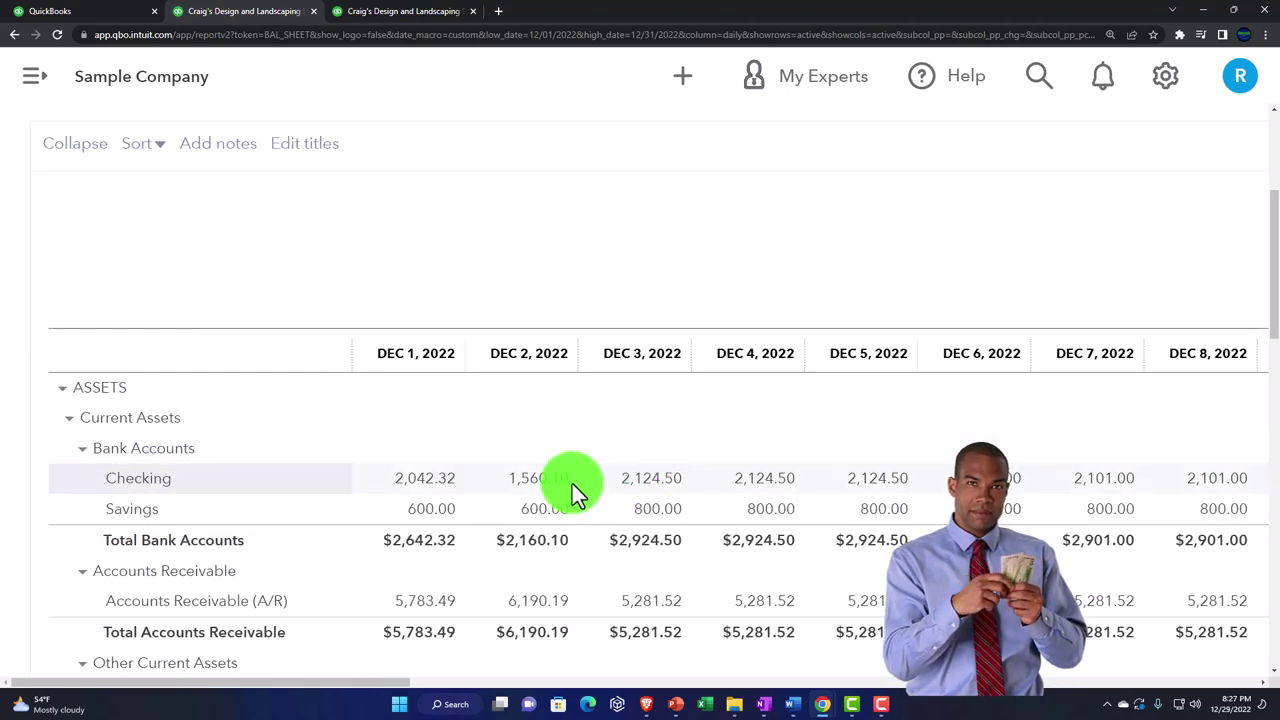
Change the Balance Sheet column breakdown to Weeks and rerun the report.
scroll(333, 470, "up", 3)
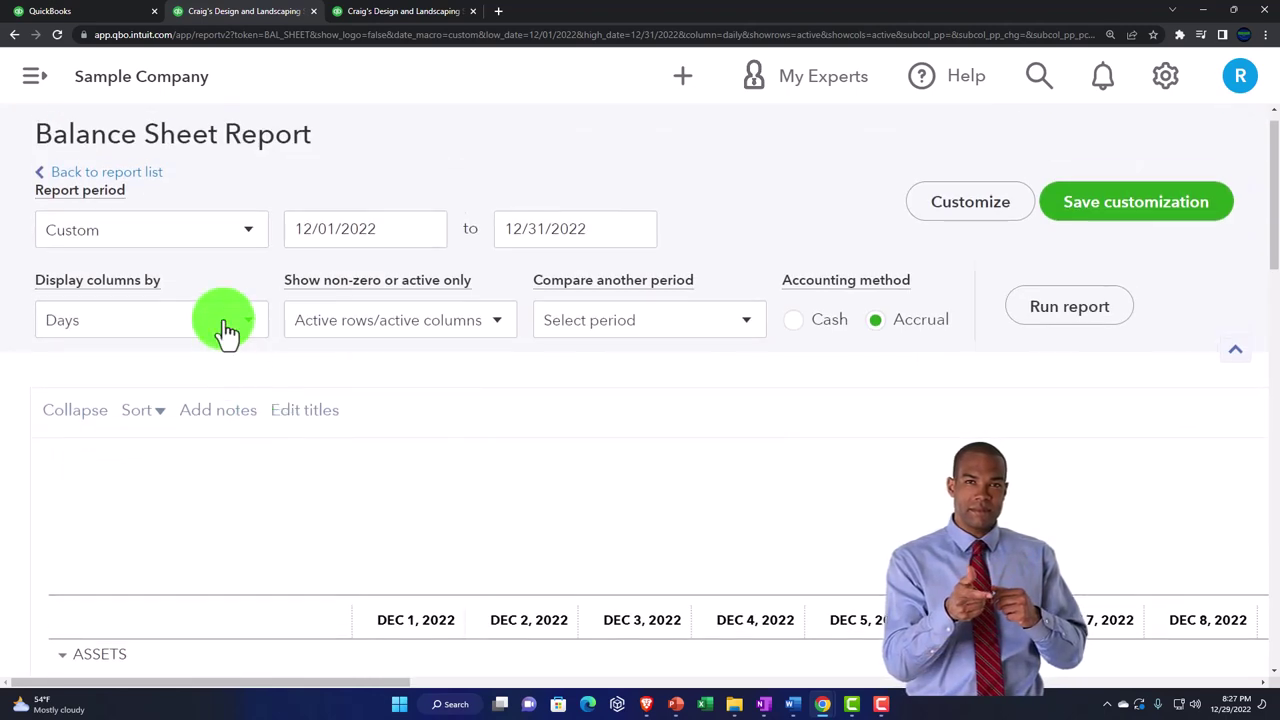
left_click(232, 306)
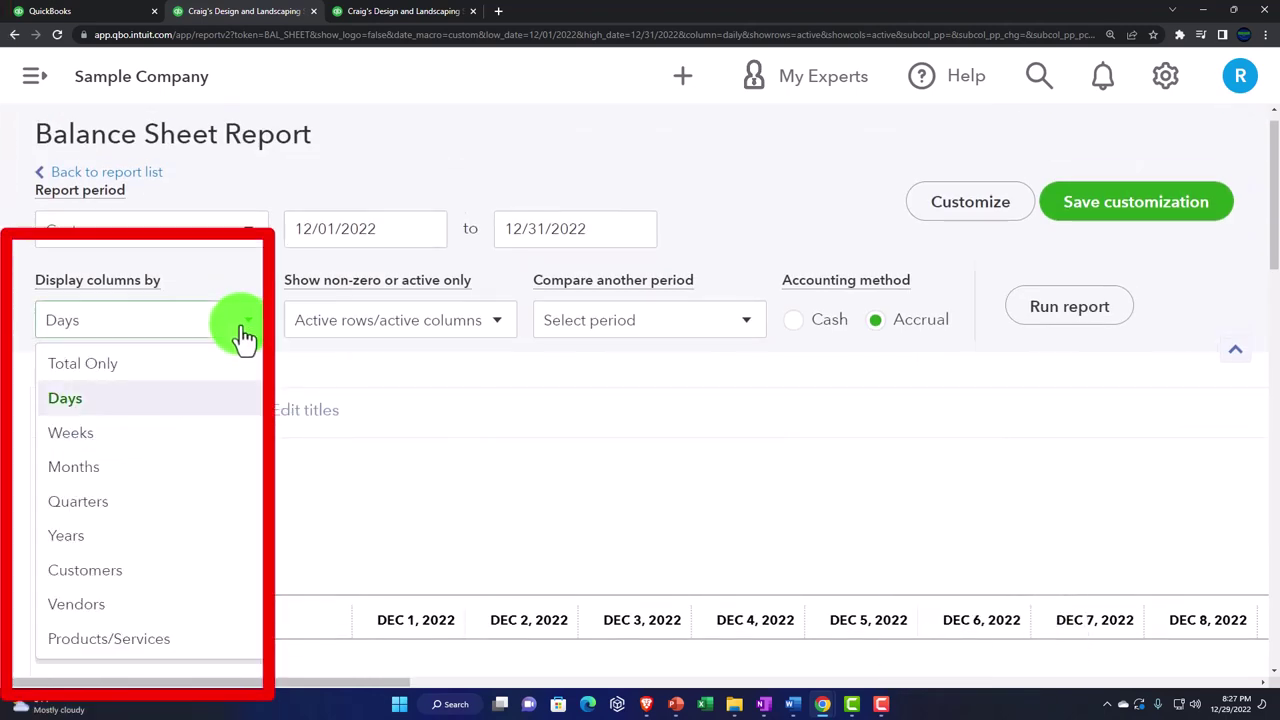
left_click(164, 432)
left_click(1043, 311)
scroll(400, 495, "down", 3)
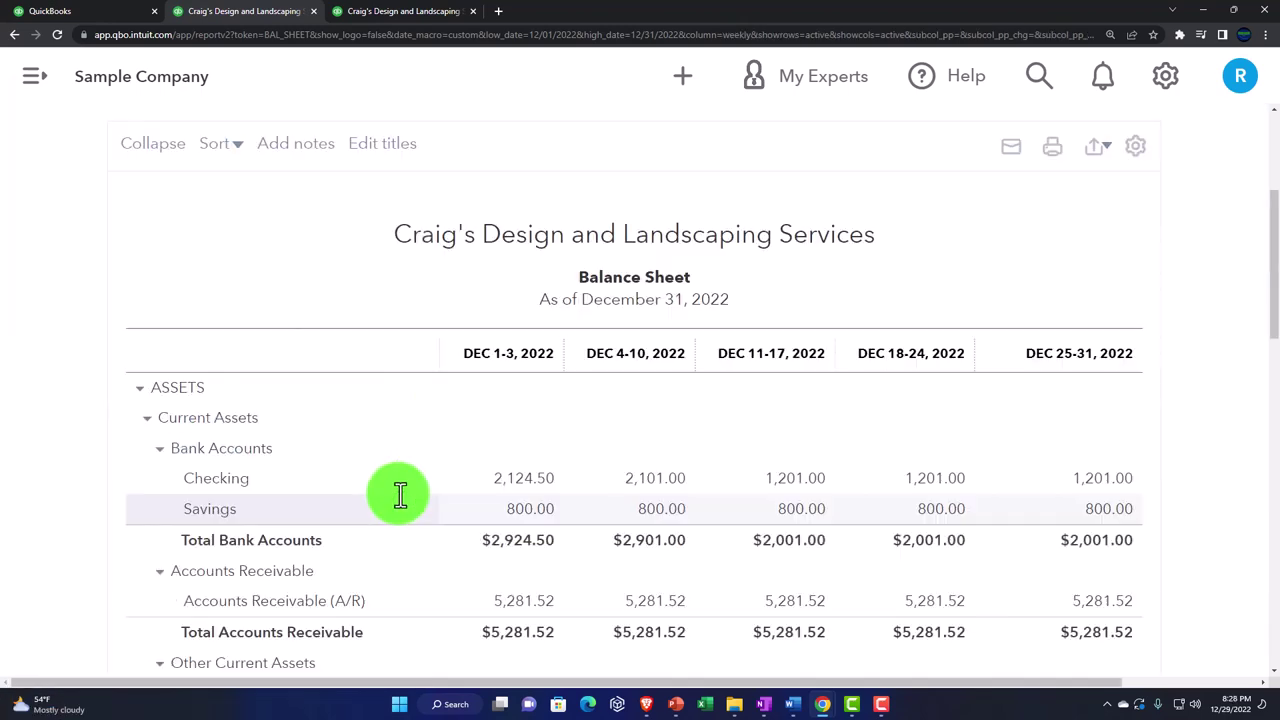
Break the Balance Sheet columns down by Customers and rerun the report.
scroll(398, 494, "up", 3)
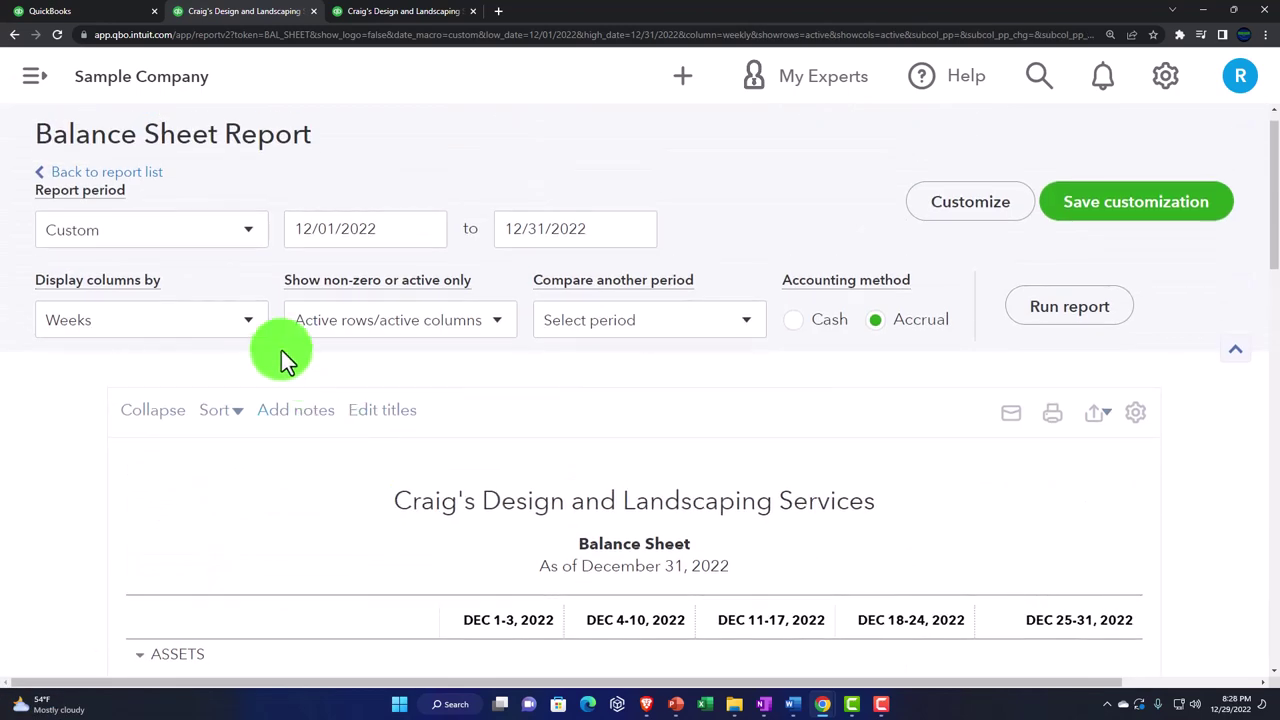
left_click(250, 330)
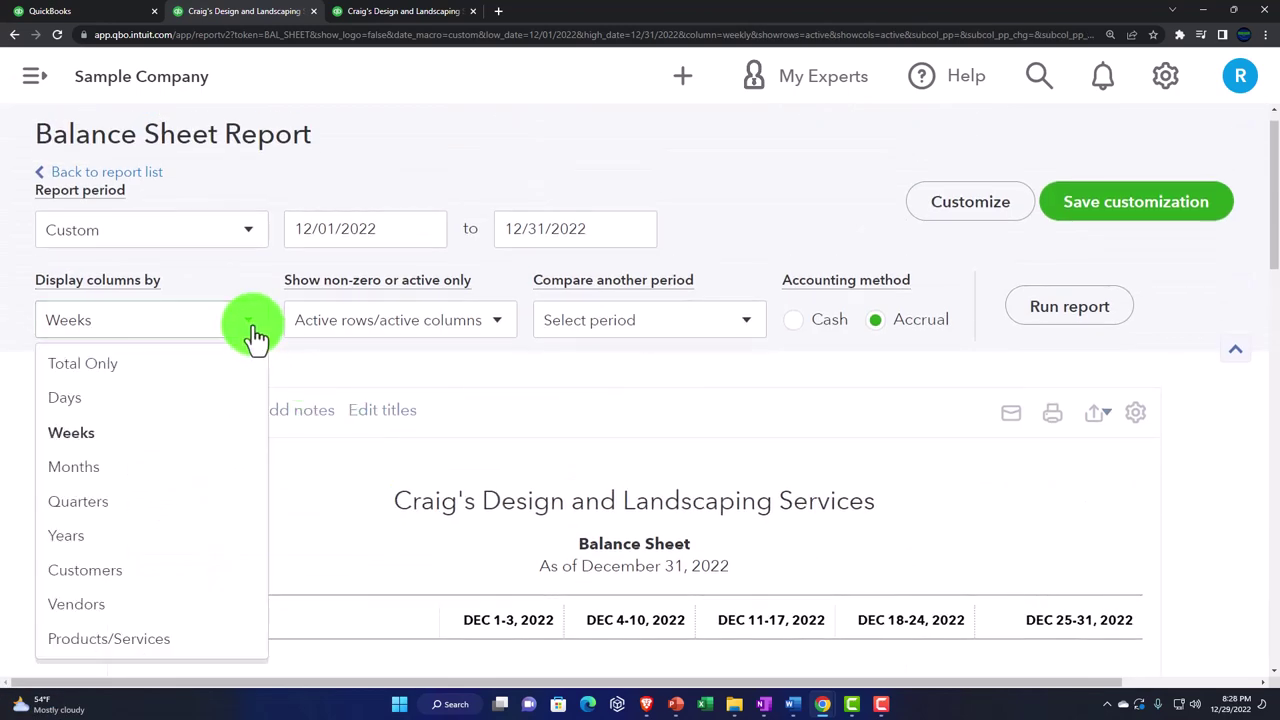
left_click(158, 570)
left_click(1024, 320)
scroll(900, 420, "down", 3)
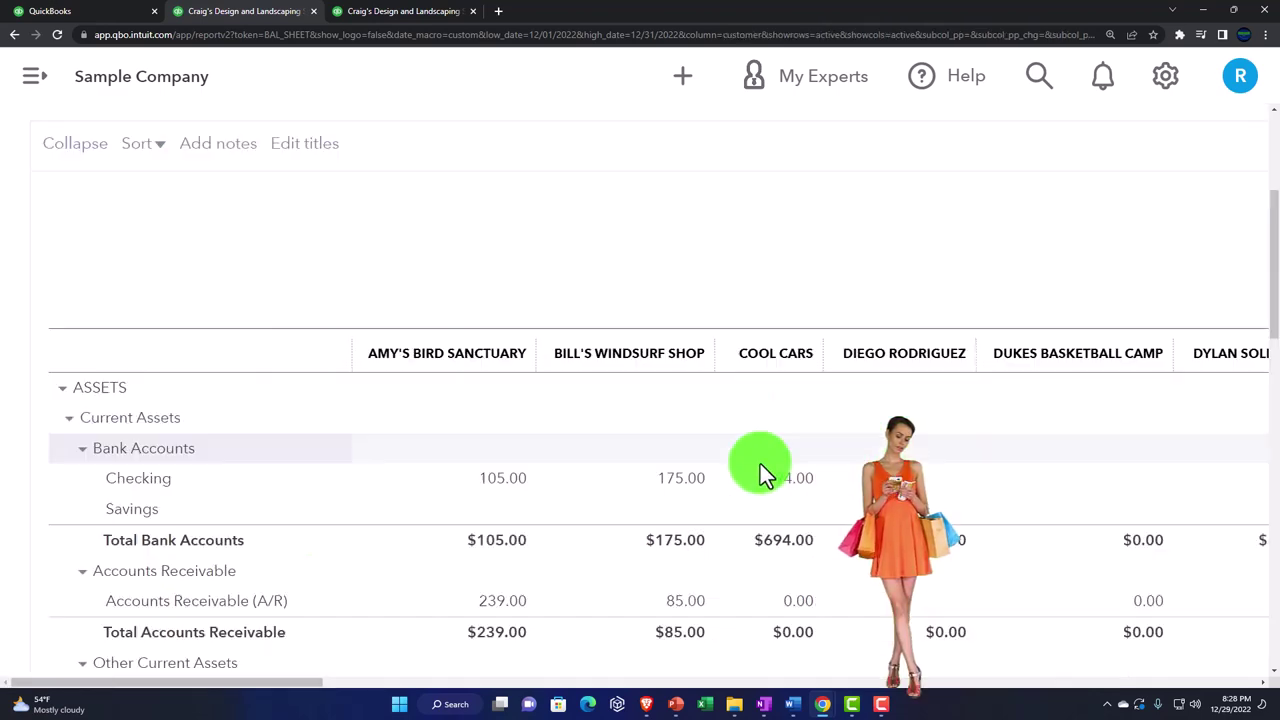
Set the Balance Sheet report period to 01/01/2020 through 12/31/2023 and rerun the report.
scroll(700, 410, "up", 3)
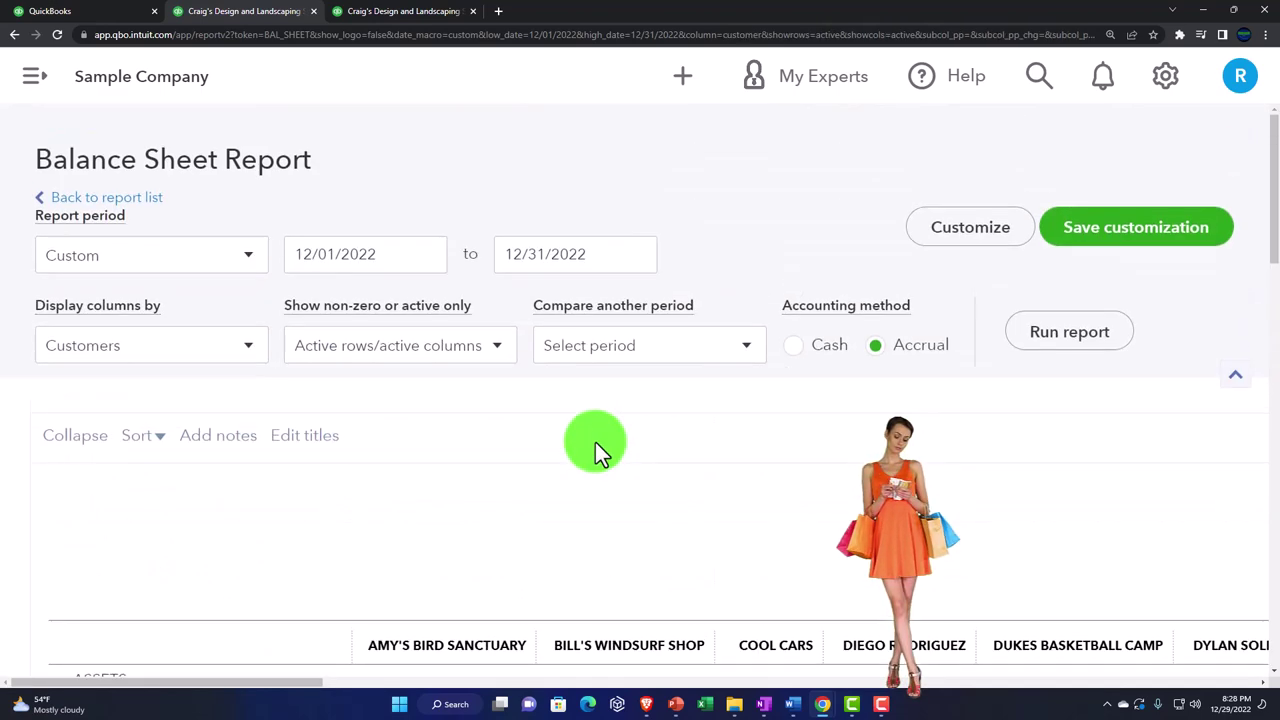
left_click(251, 360)
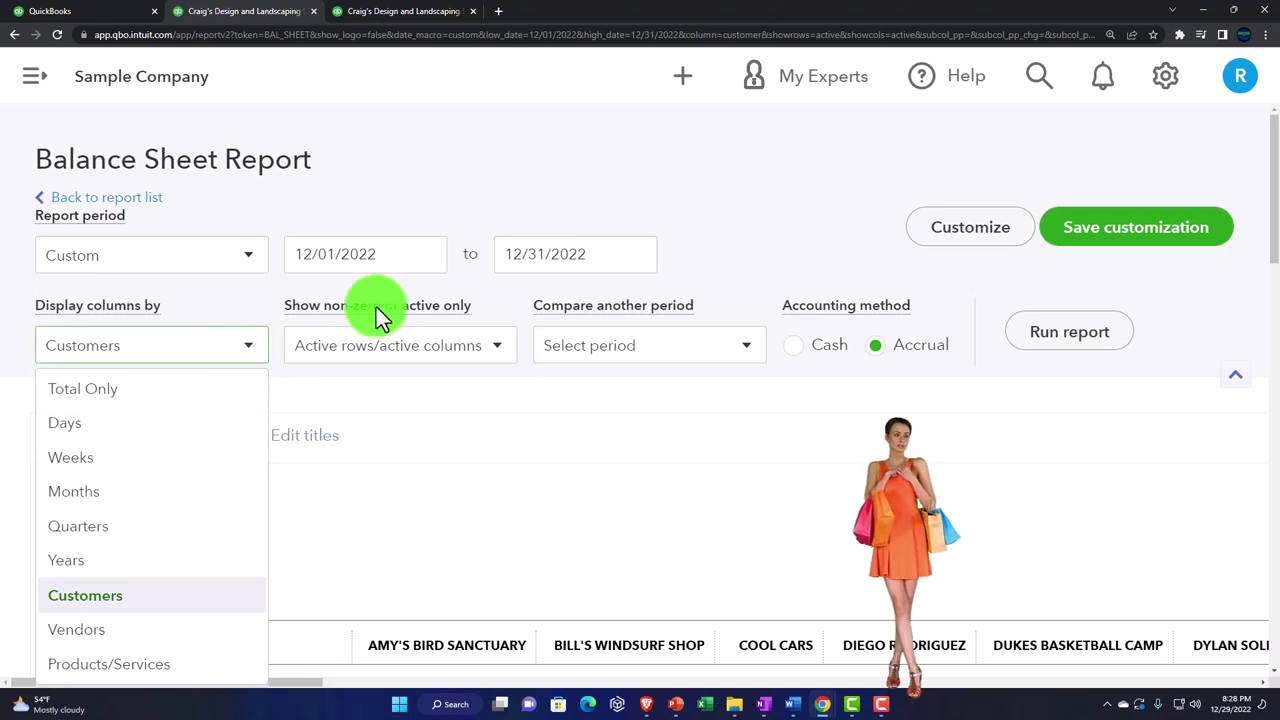
left_click(394, 260)
triple_click(354, 257)
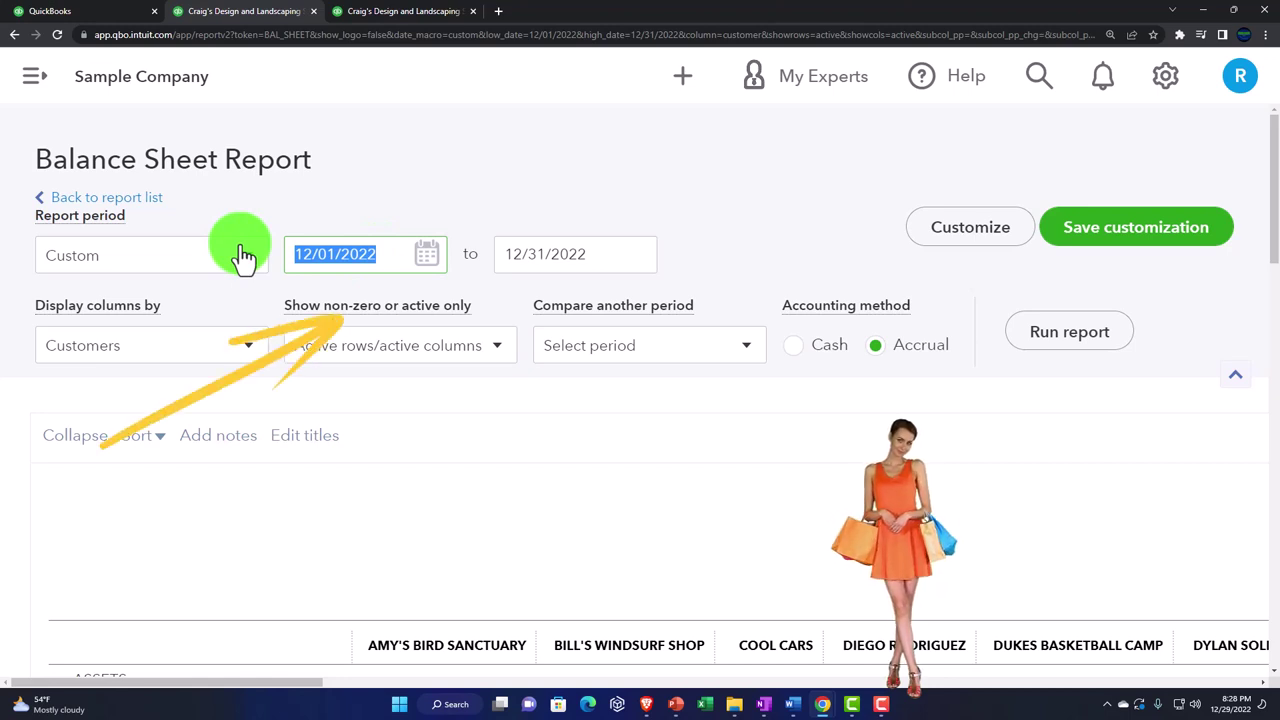
type("010")
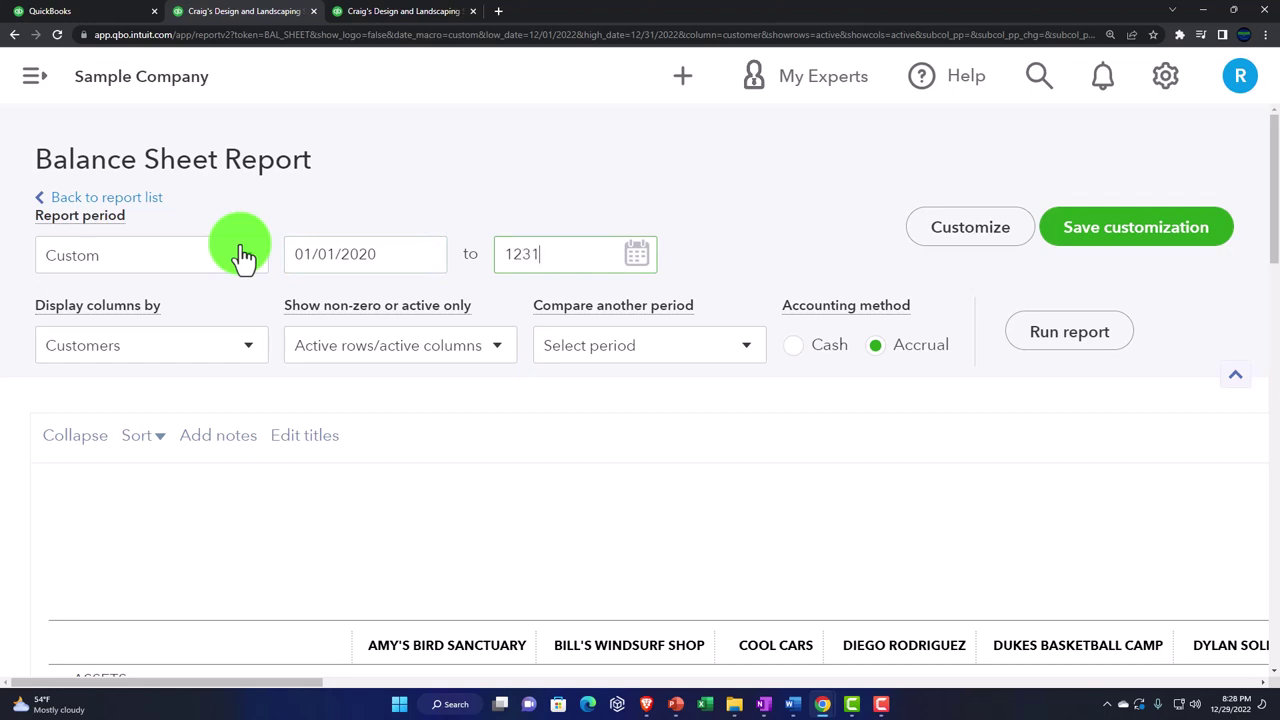
left_click(1056, 346)
scroll(334, 354, "down", 3)
scroll(277, 329, "up", 2)
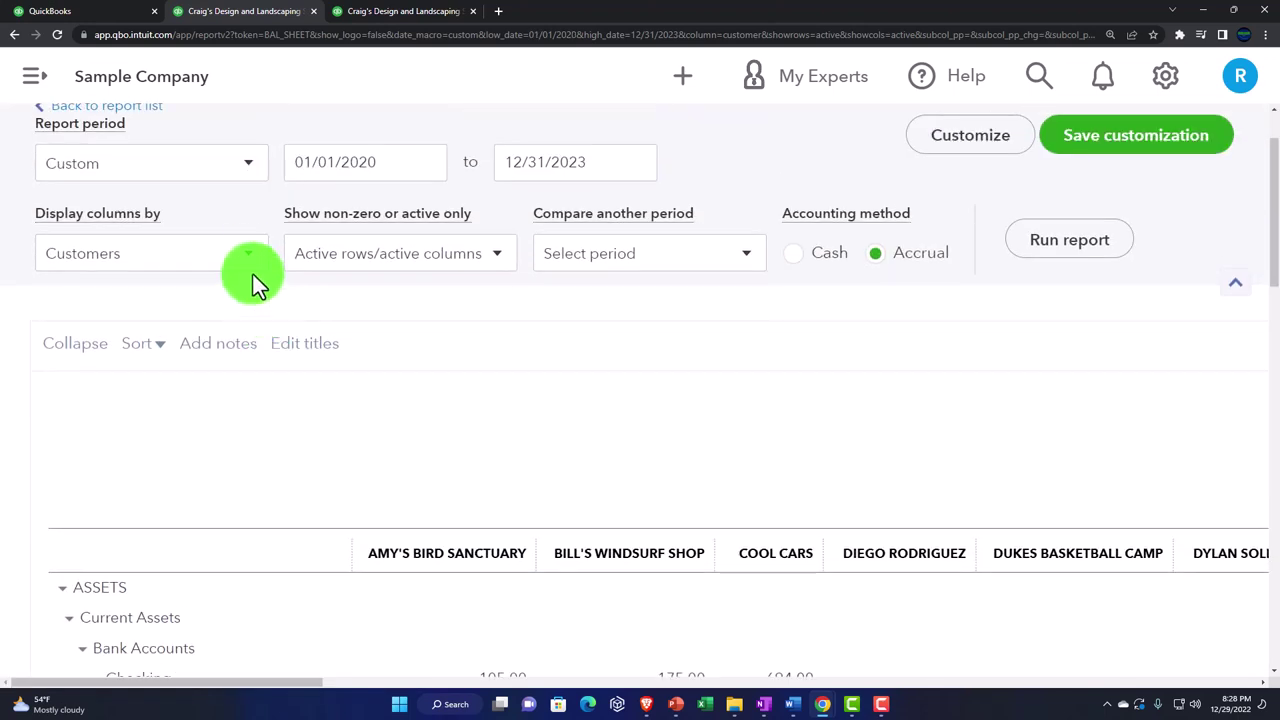
Display the Balance Sheet columns by Years and rerun the report.
left_click(252, 270)
left_click(133, 467)
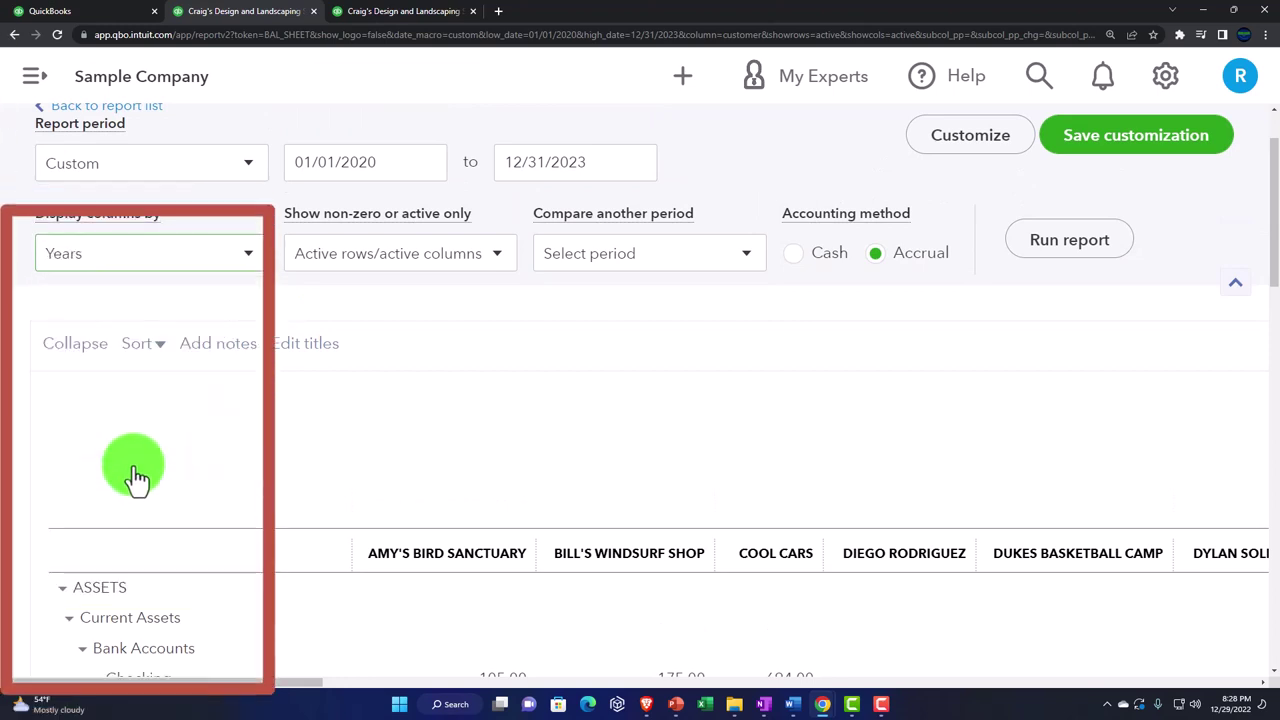
left_click(1056, 240)
scroll(1054, 257, "down", 2)
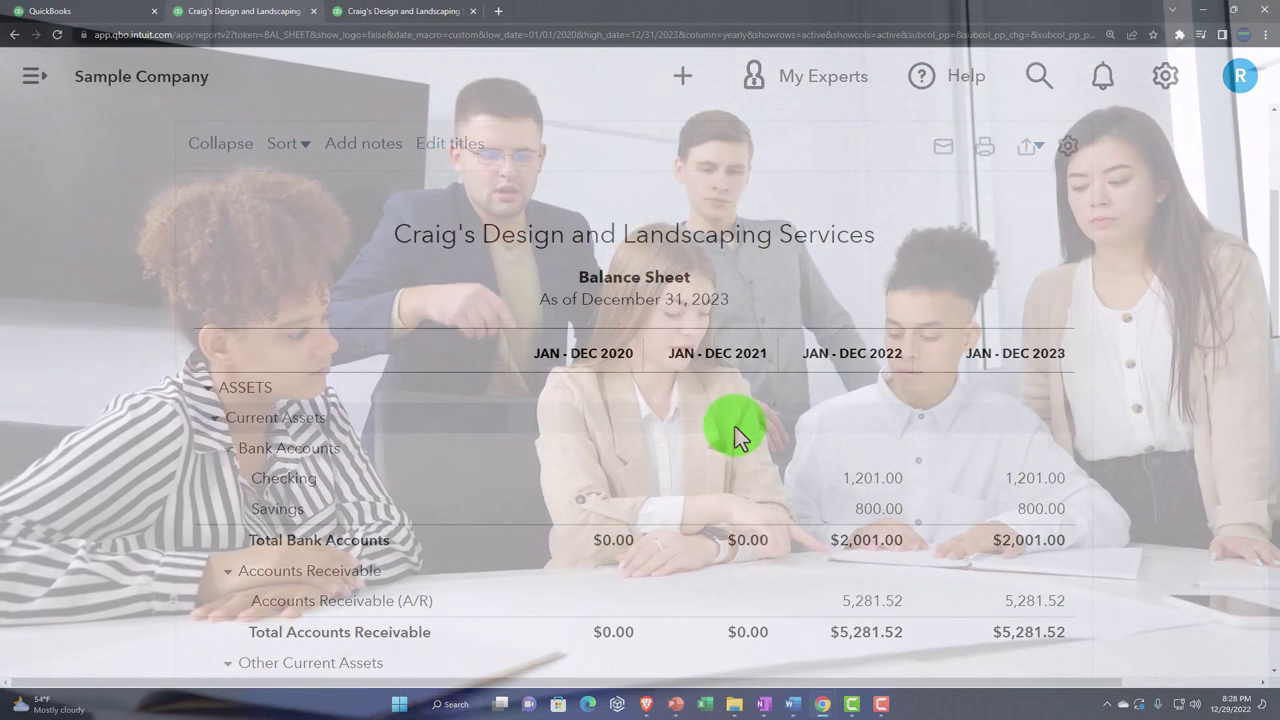
Examine the Balance Sheet's options for showing active or non-zero rows and columns and for comparing another period.
scroll(734, 426, "up", 2)
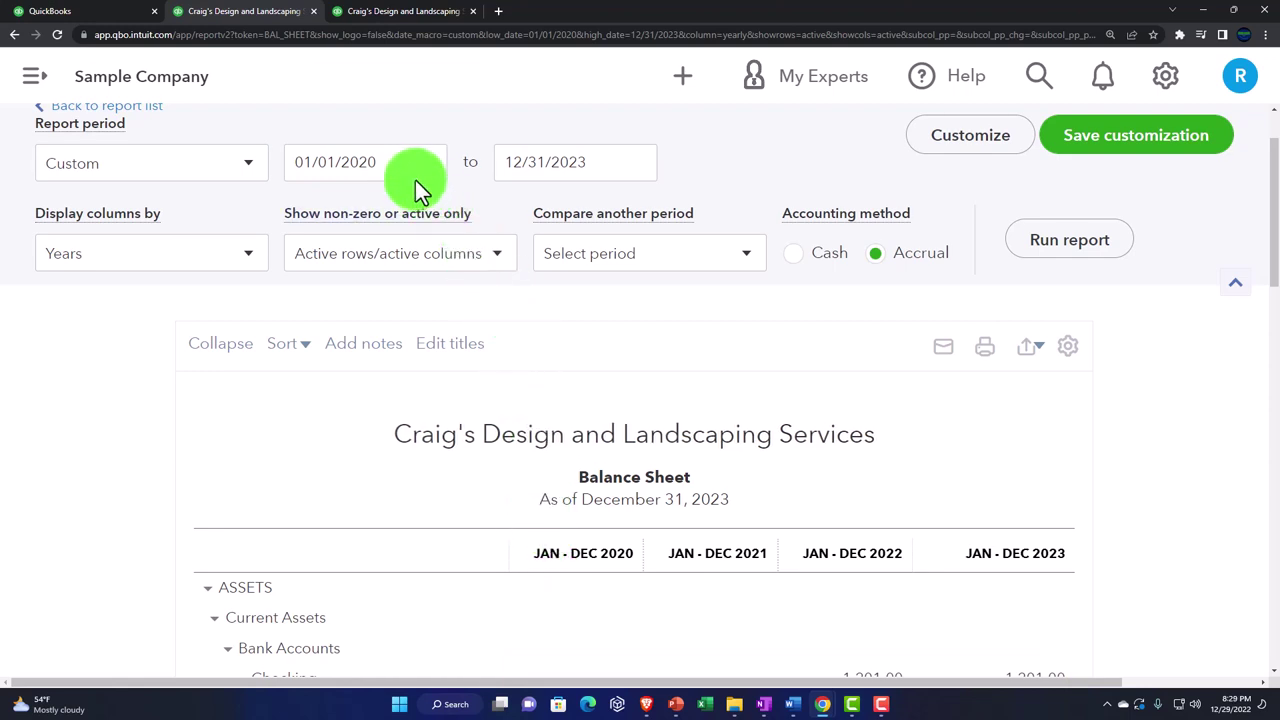
left_click(494, 262)
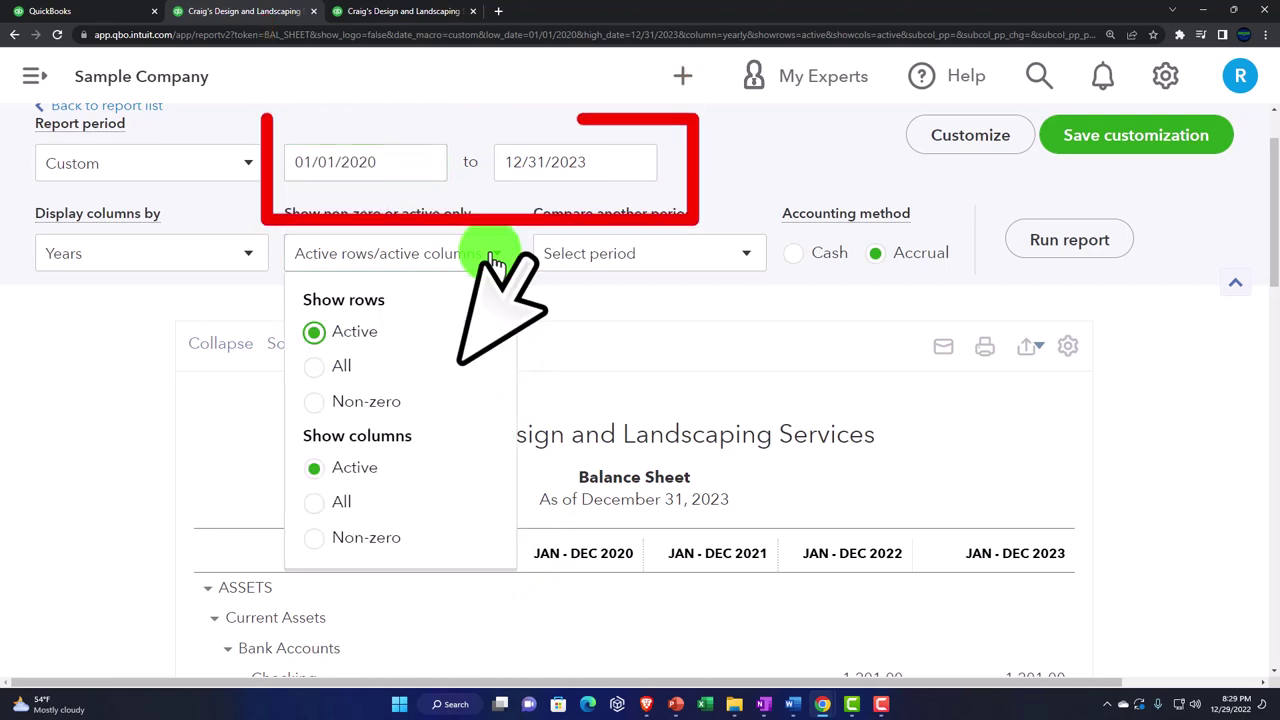
left_click(745, 263)
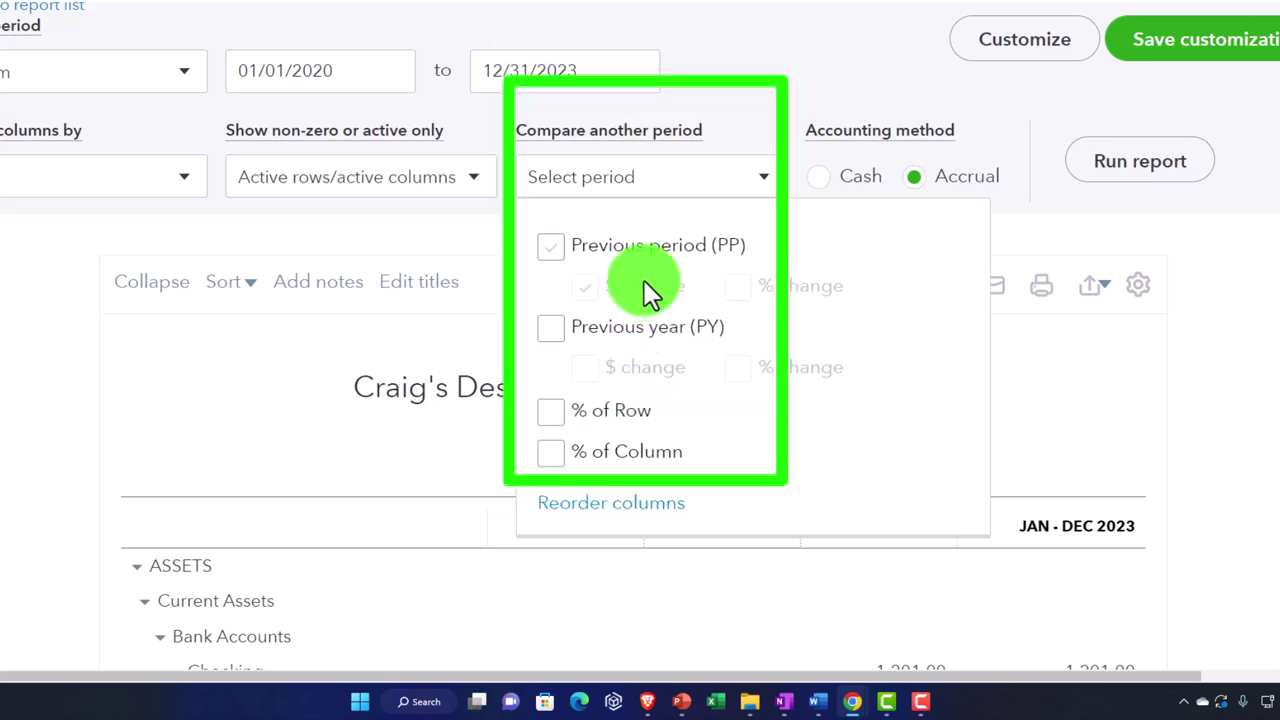
left_click(196, 280)
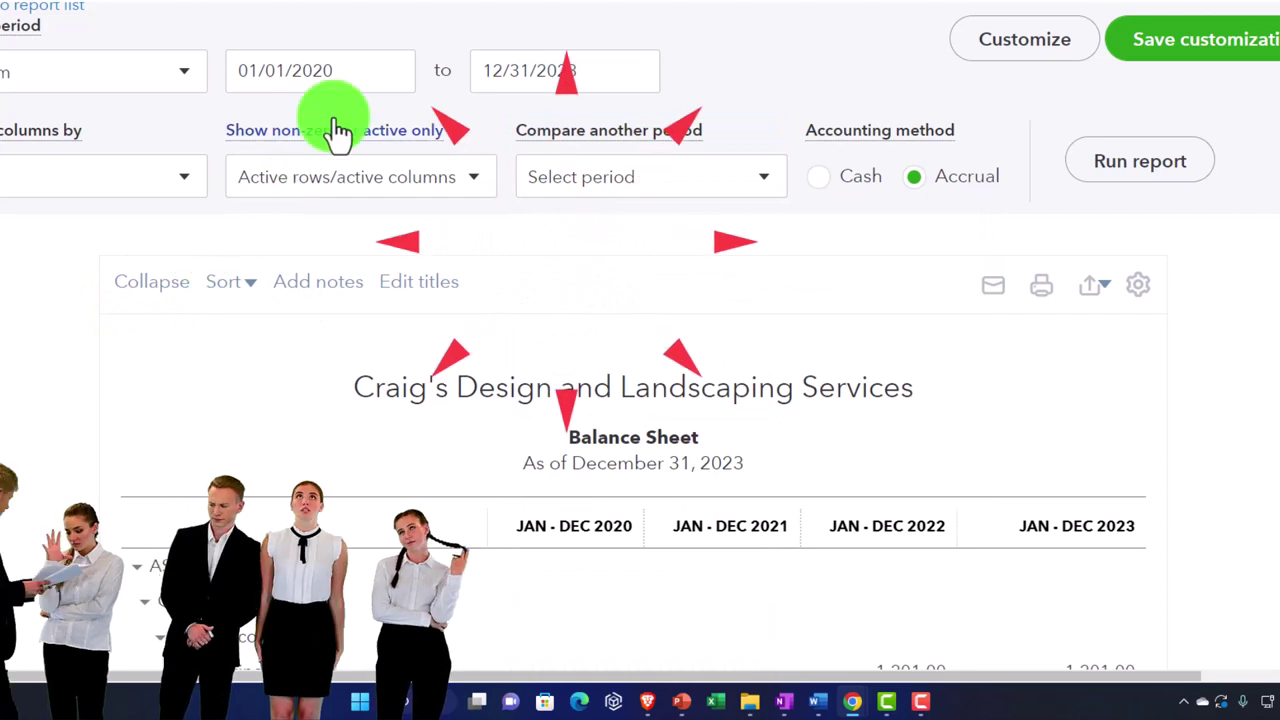
Set the Balance Sheet report period to 12/01/2022 through 12/31/2022 and rerun the report.
left_click(340, 71)
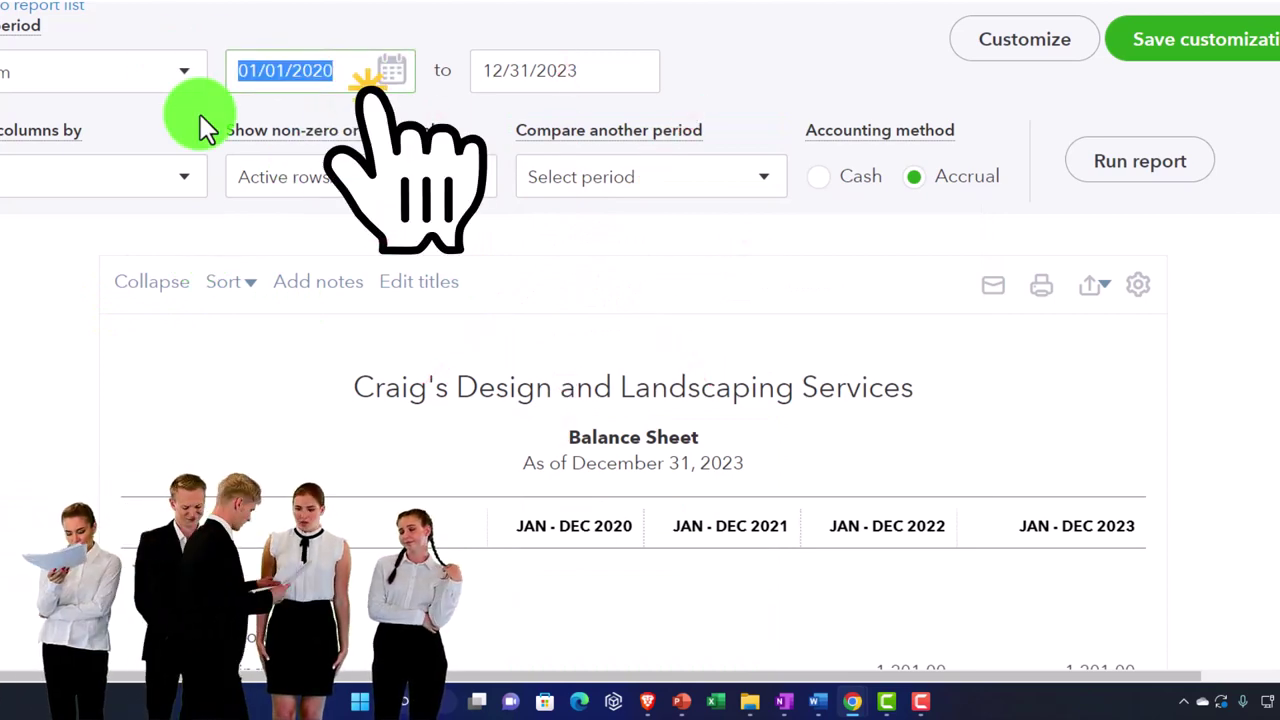
type("12/31/202")
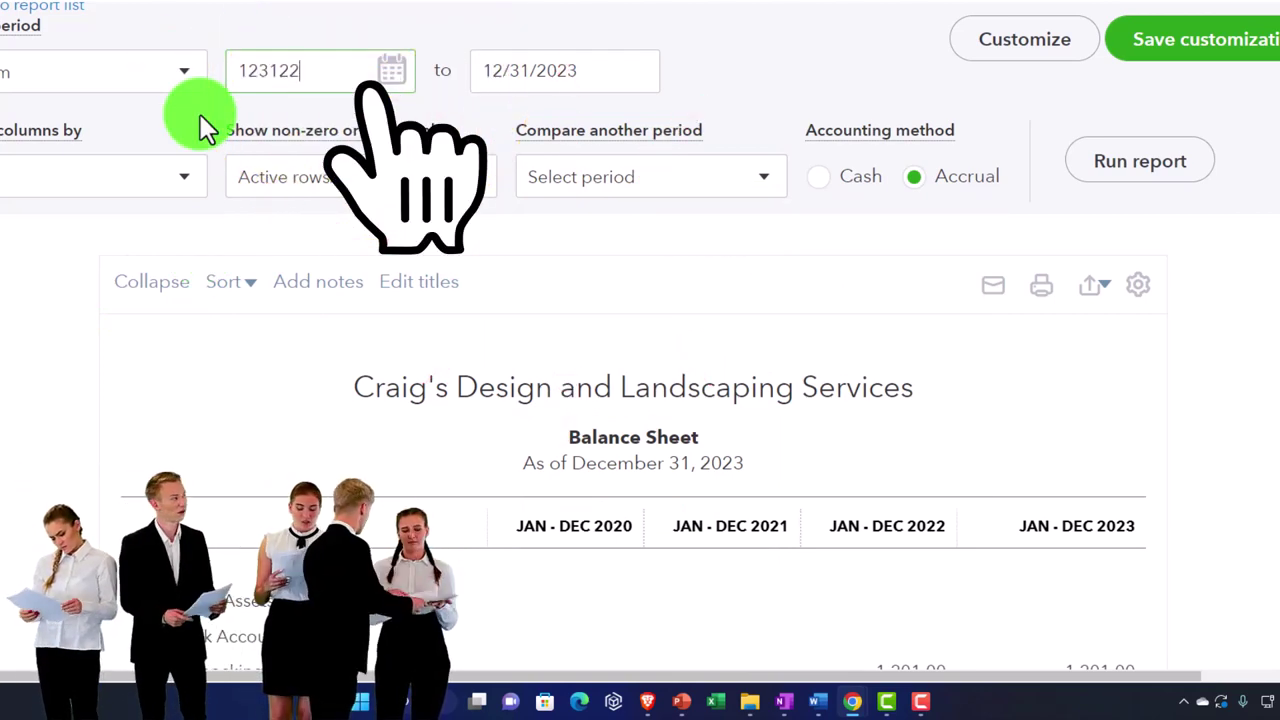
key("Tab")
left_click(272, 78)
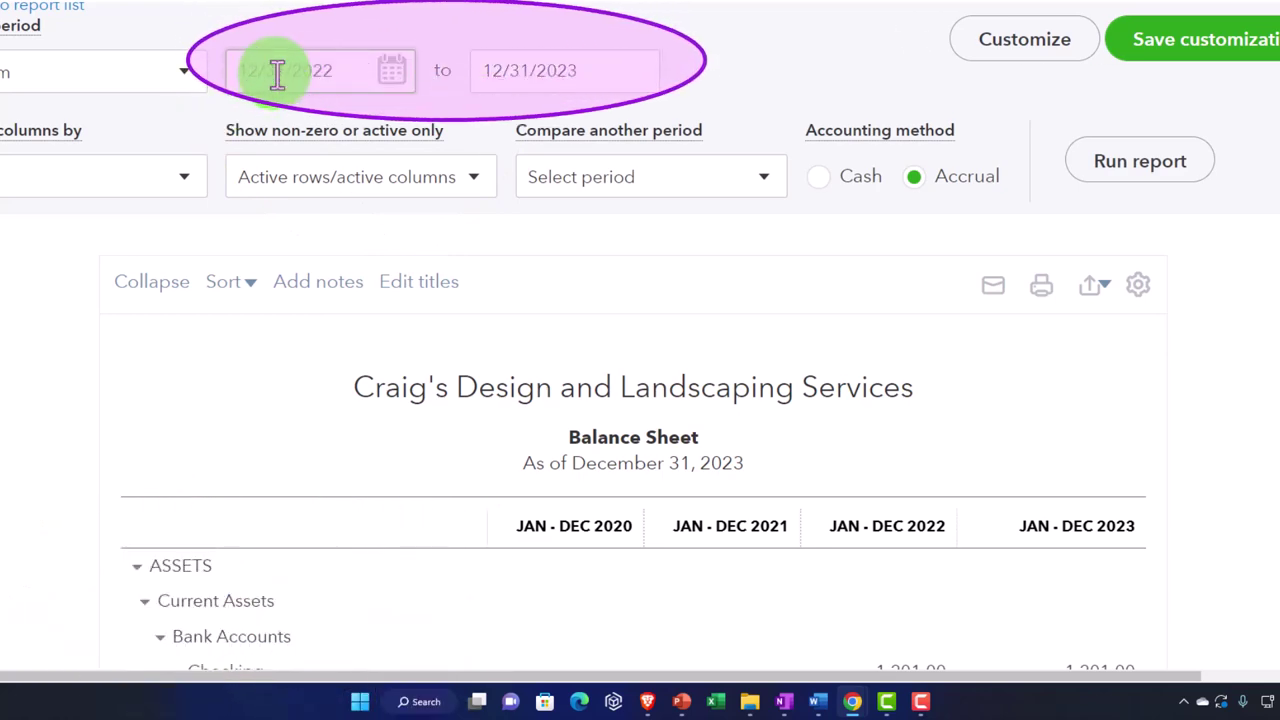
key("Tab")
type("12/31/2022")
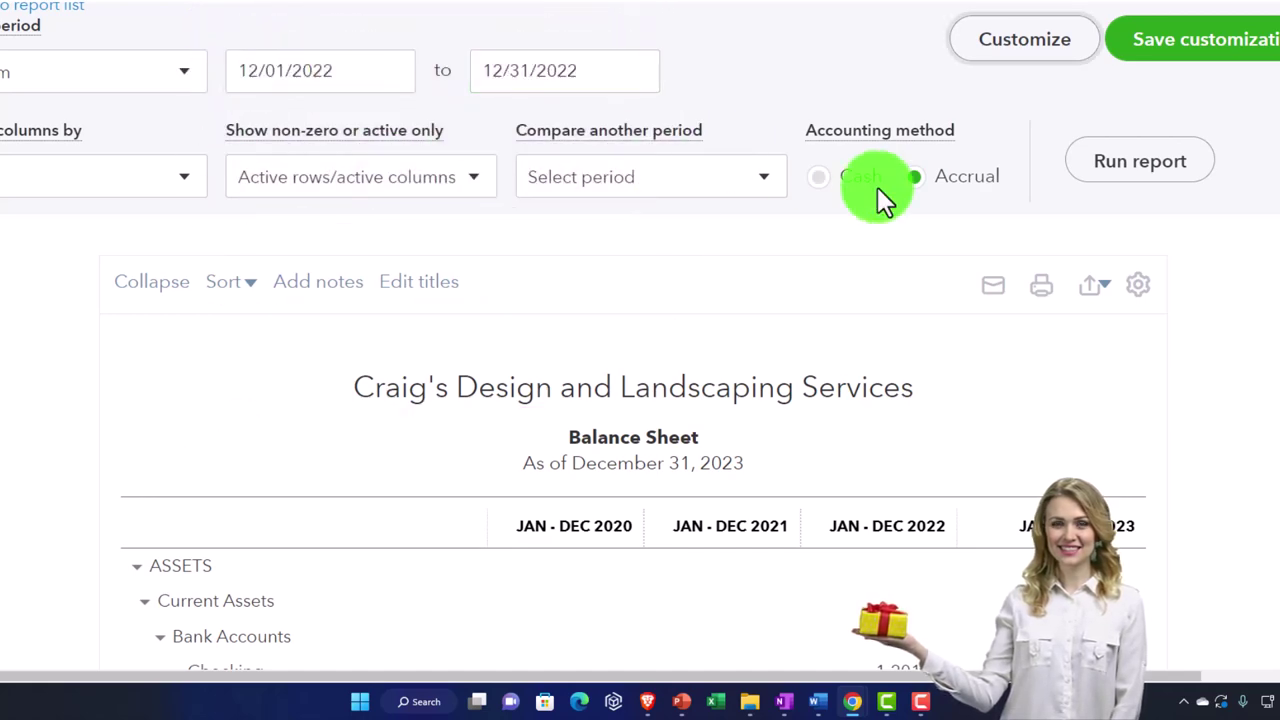
left_click(1157, 177)
scroll(358, 195, "down", 2)
scroll(358, 195, "up", 3)
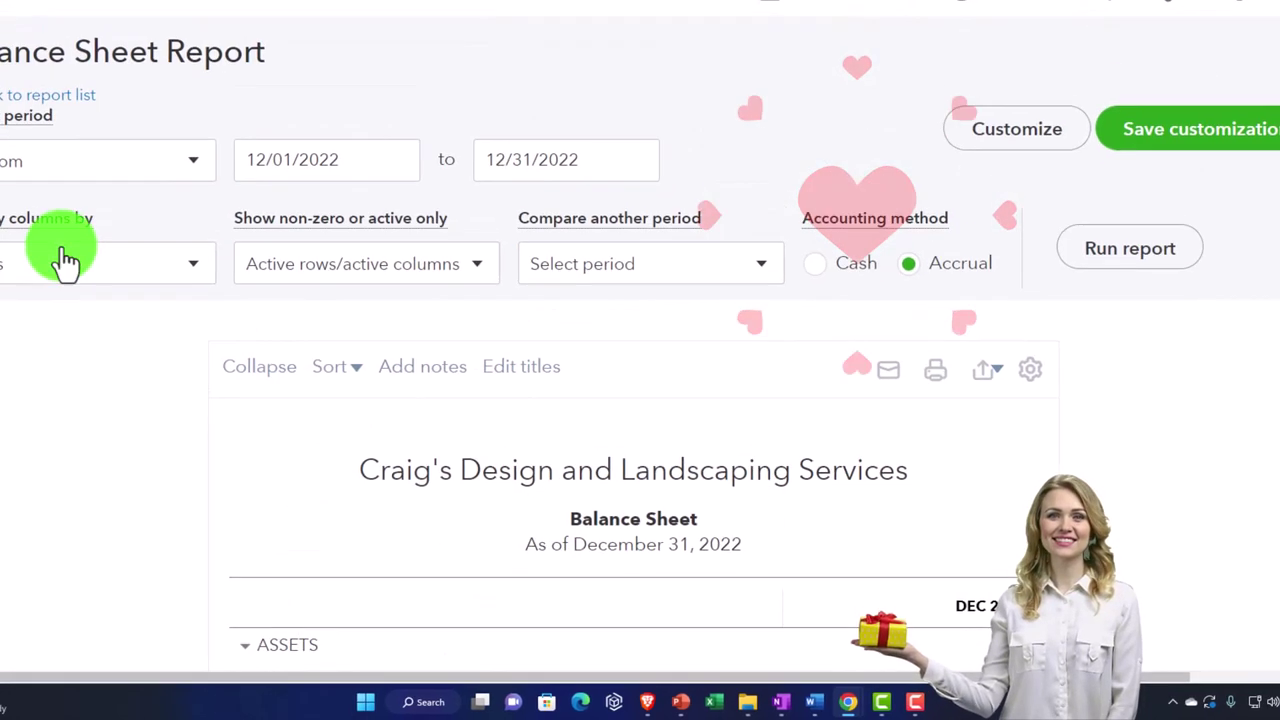
Set the Balance Sheet columns to Total Only and rerun the report.
left_click(230, 322)
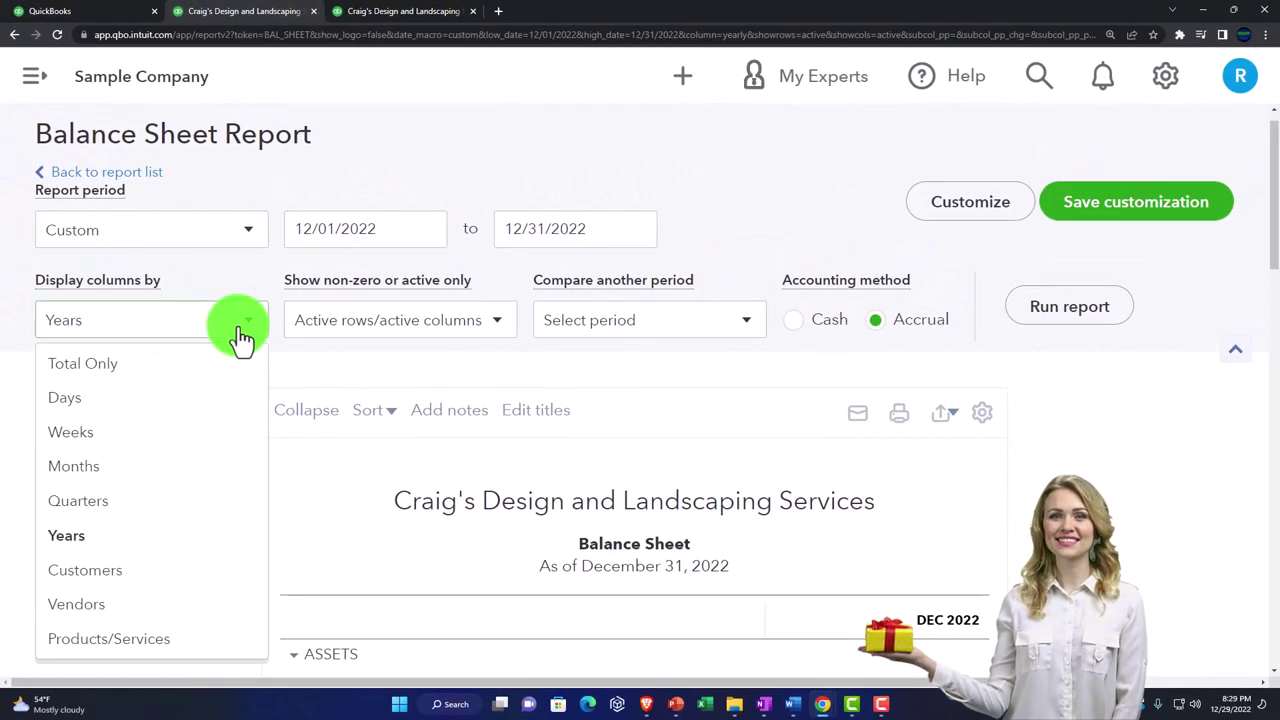
left_click(184, 376)
left_click(1068, 310)
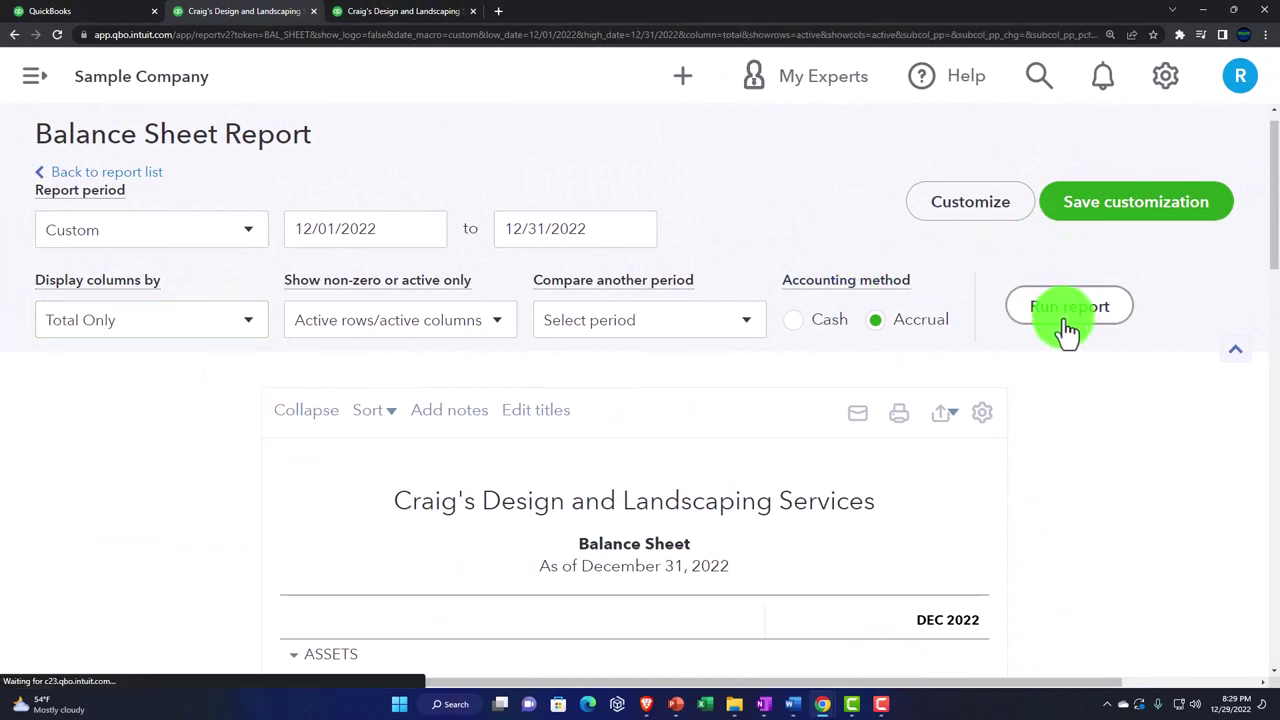
scroll(1068, 330, "down", 3)
Add a previous period (PP) comparison to the Balance Sheet, rerun it, and review both columns down to the liabilities.
scroll(1058, 336, "up", 3)
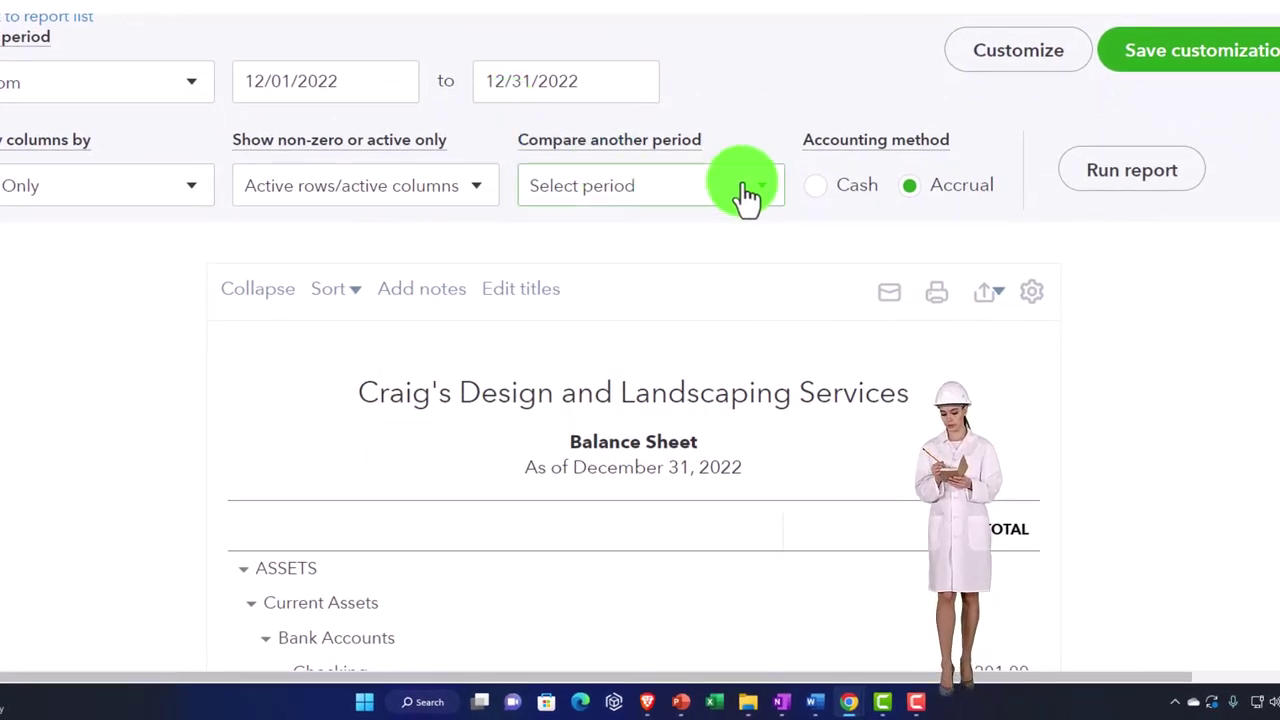
left_click(748, 195)
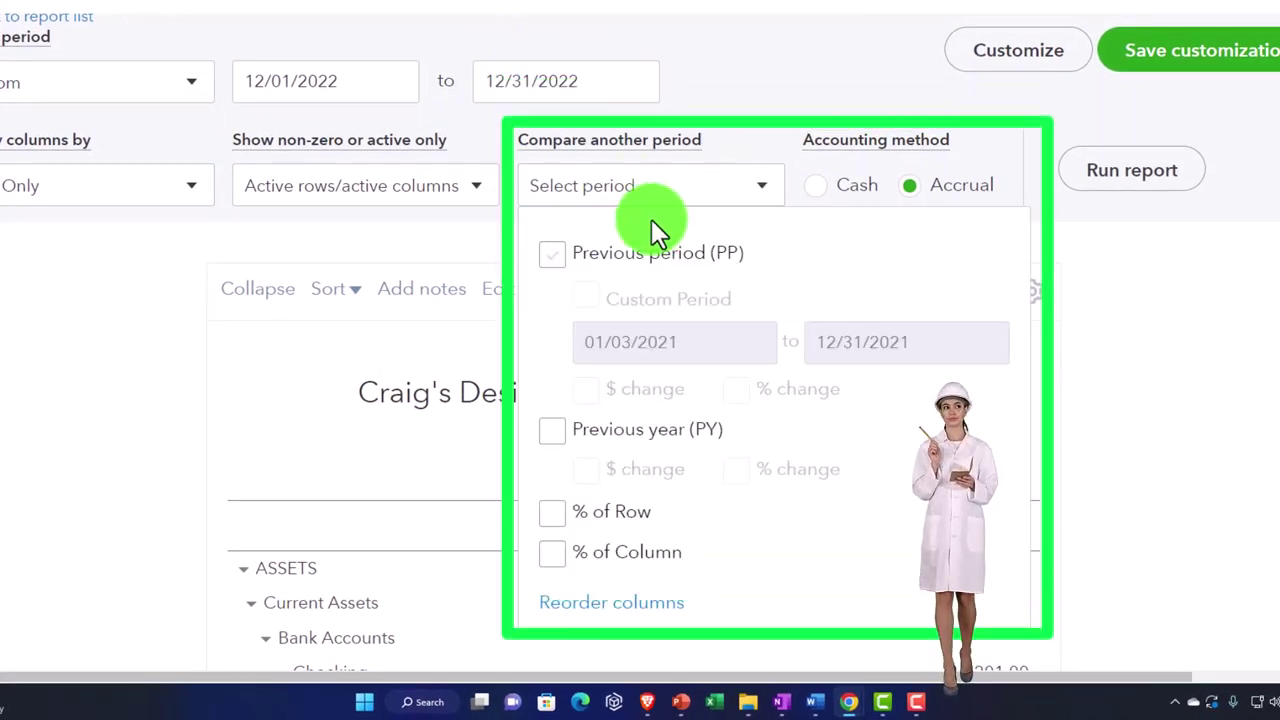
left_click(553, 254)
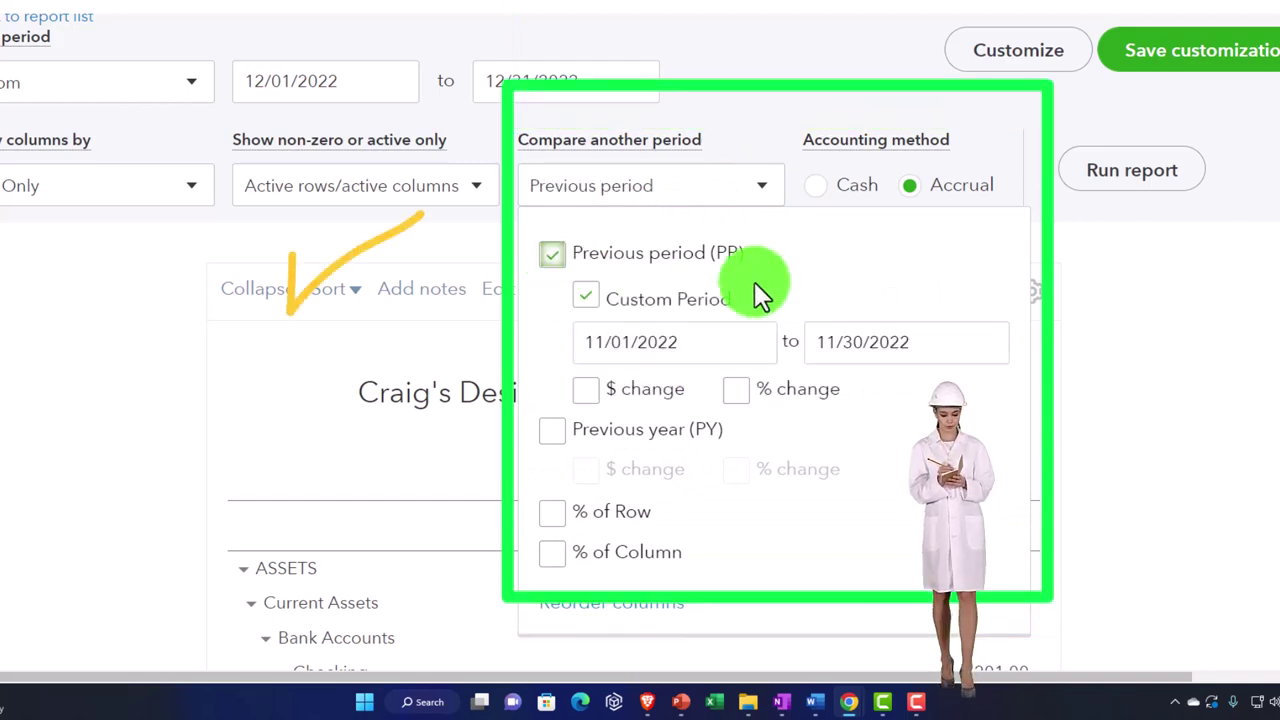
left_click(1120, 172)
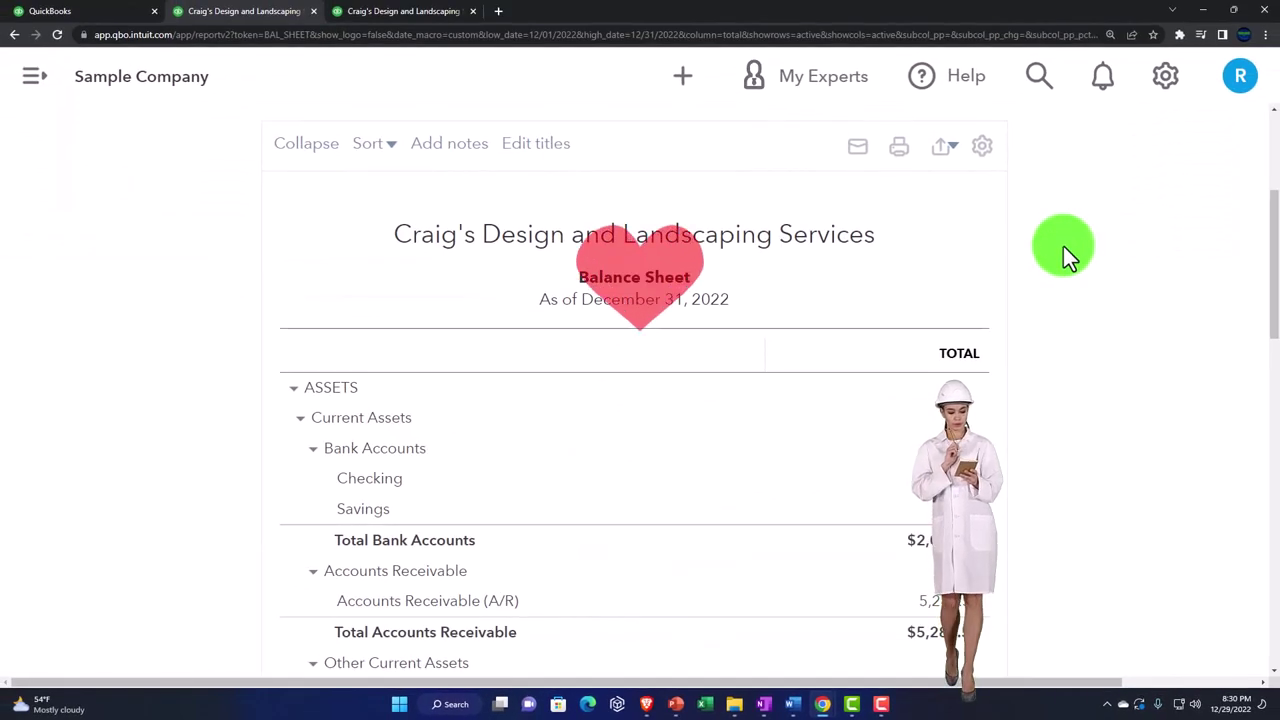
scroll(1063, 246, "up", 2)
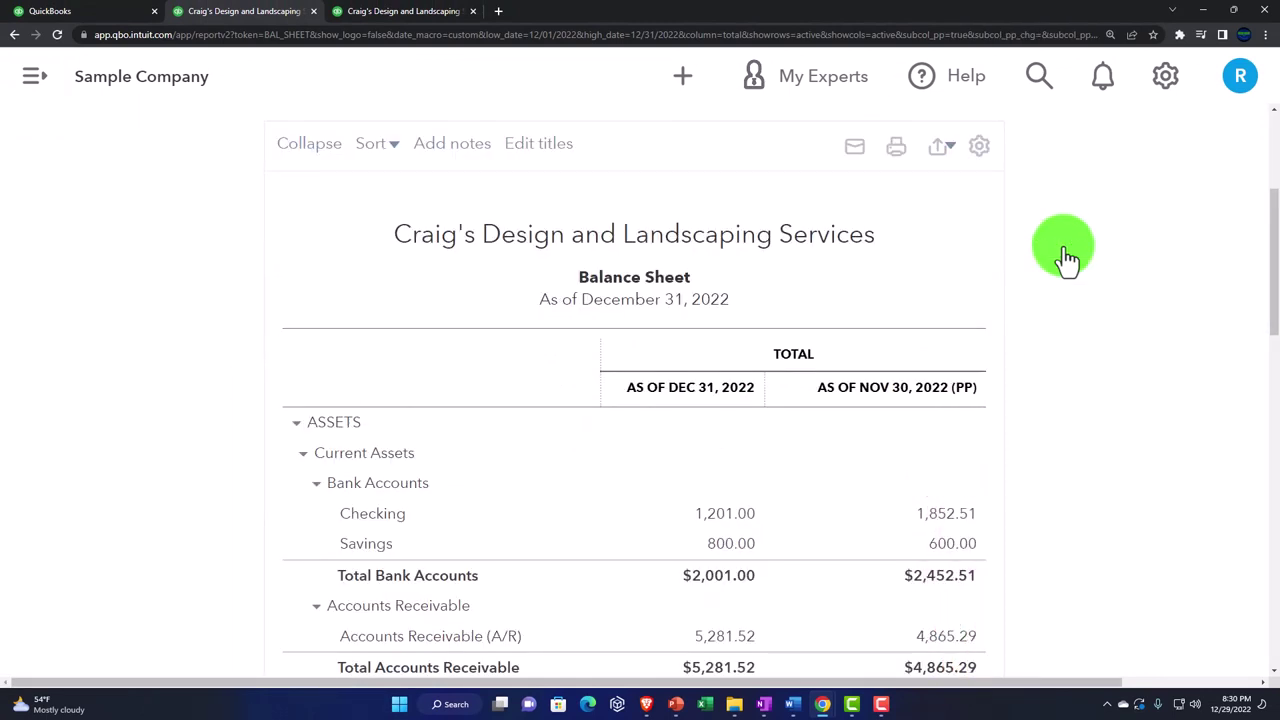
scroll(1063, 250, "down", 1)
left_click(704, 387)
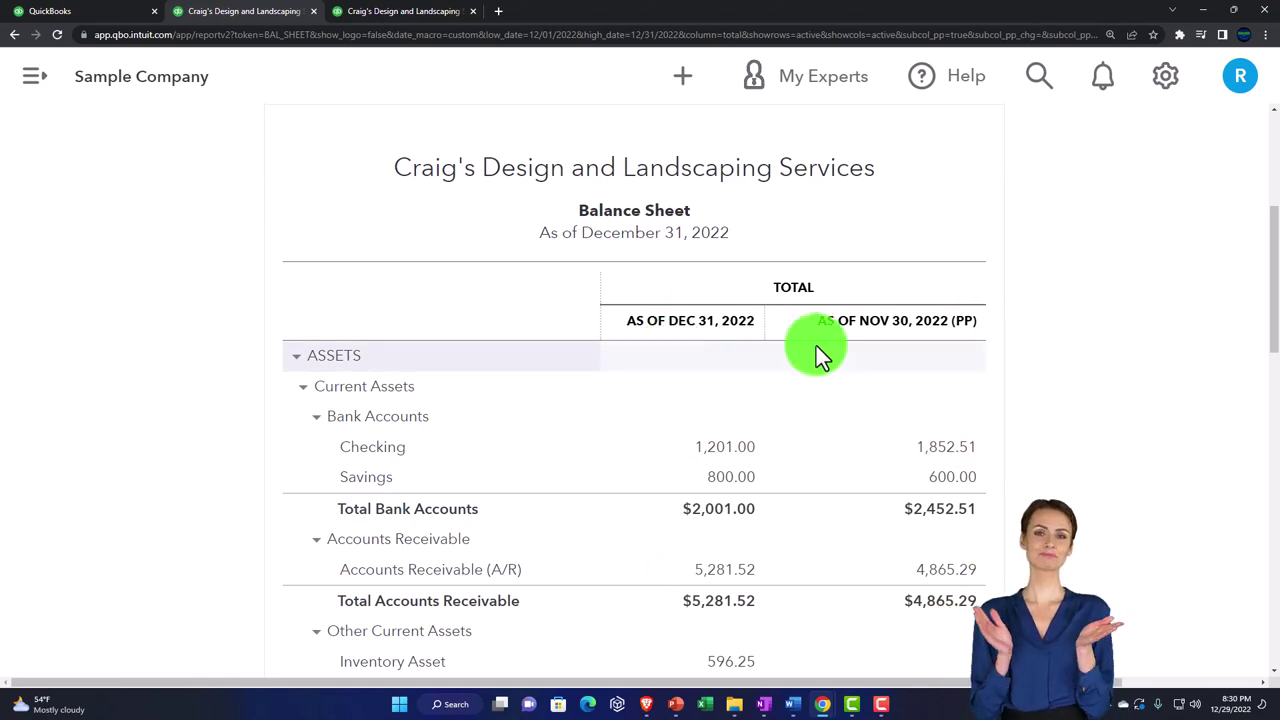
scroll(816, 346, "down", 7)
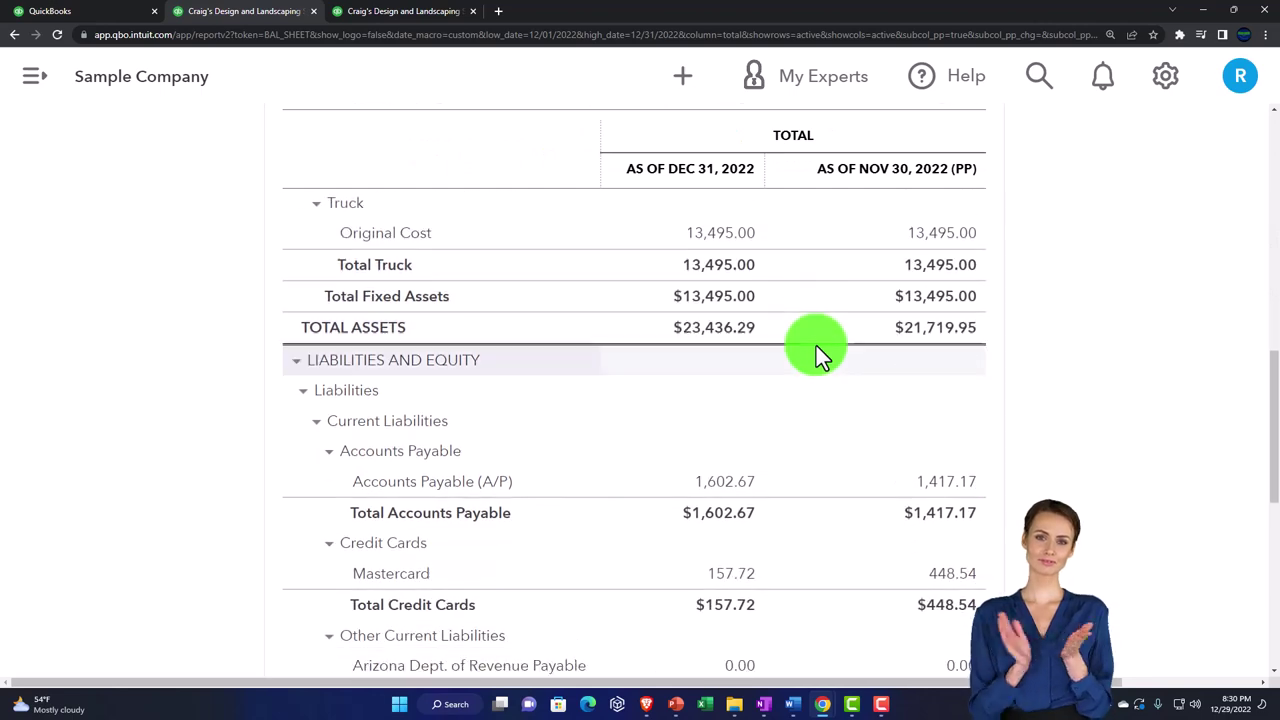
scroll(816, 346, "down", 3)
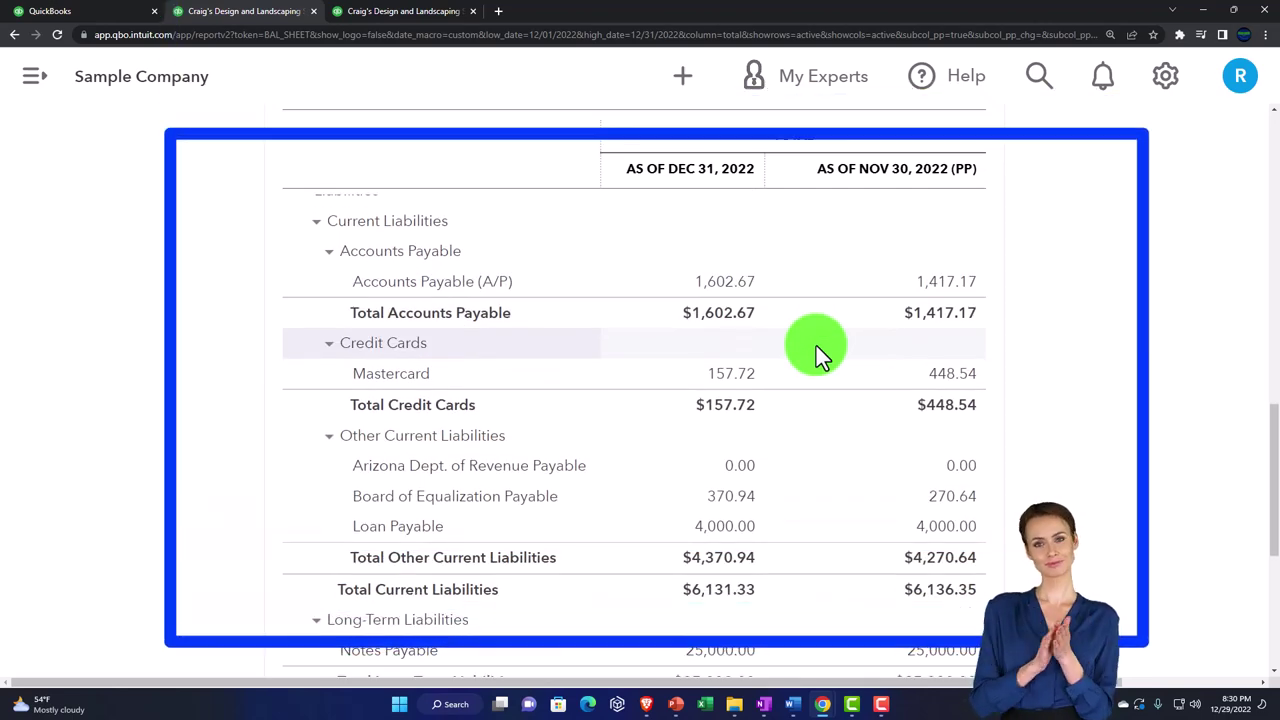
Add the $ change column to the Balance Sheet's previous period comparison and rerun the report.
scroll(816, 346, "up", 10)
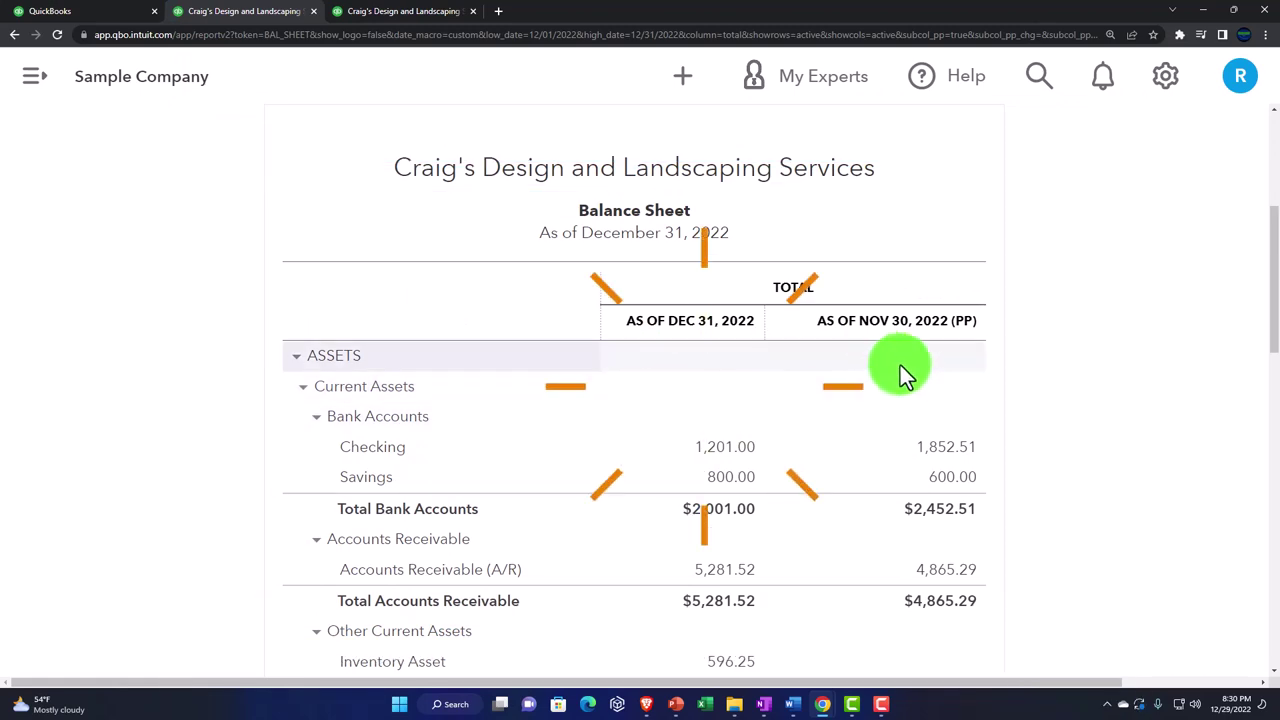
scroll(900, 365, "up", 3)
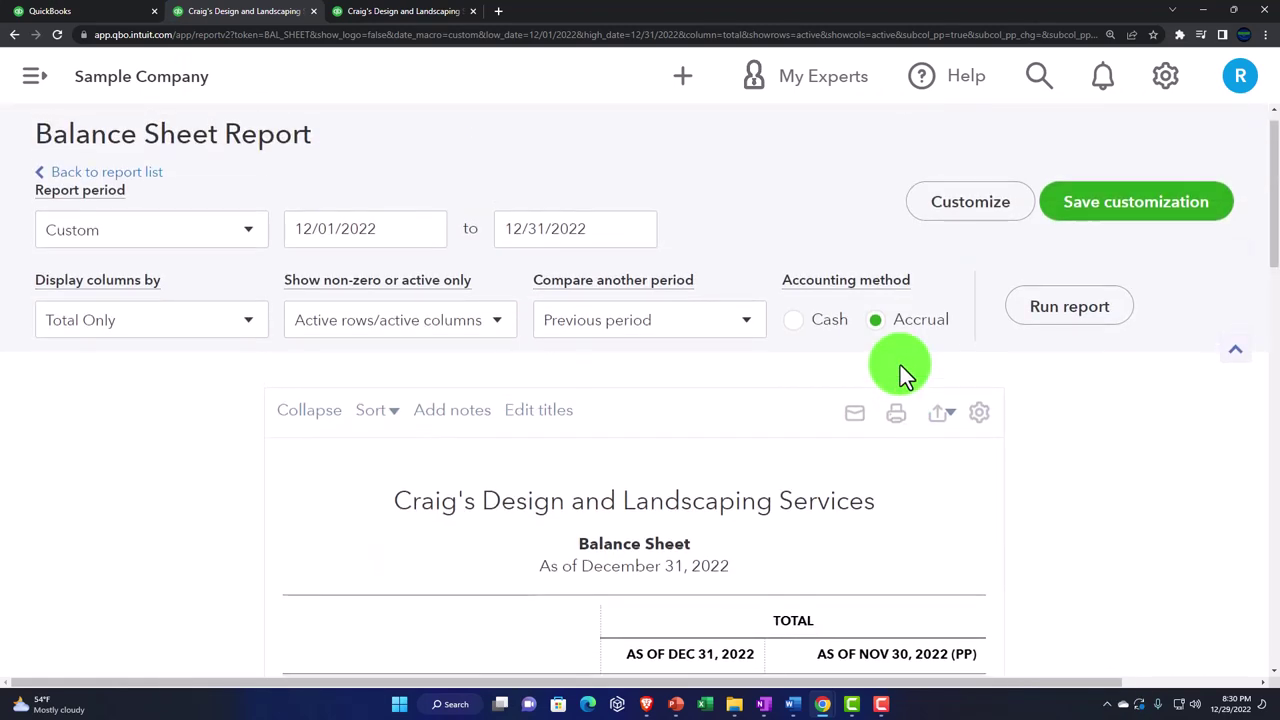
left_click(506, 335)
scroll(626, 320, "up", 1)
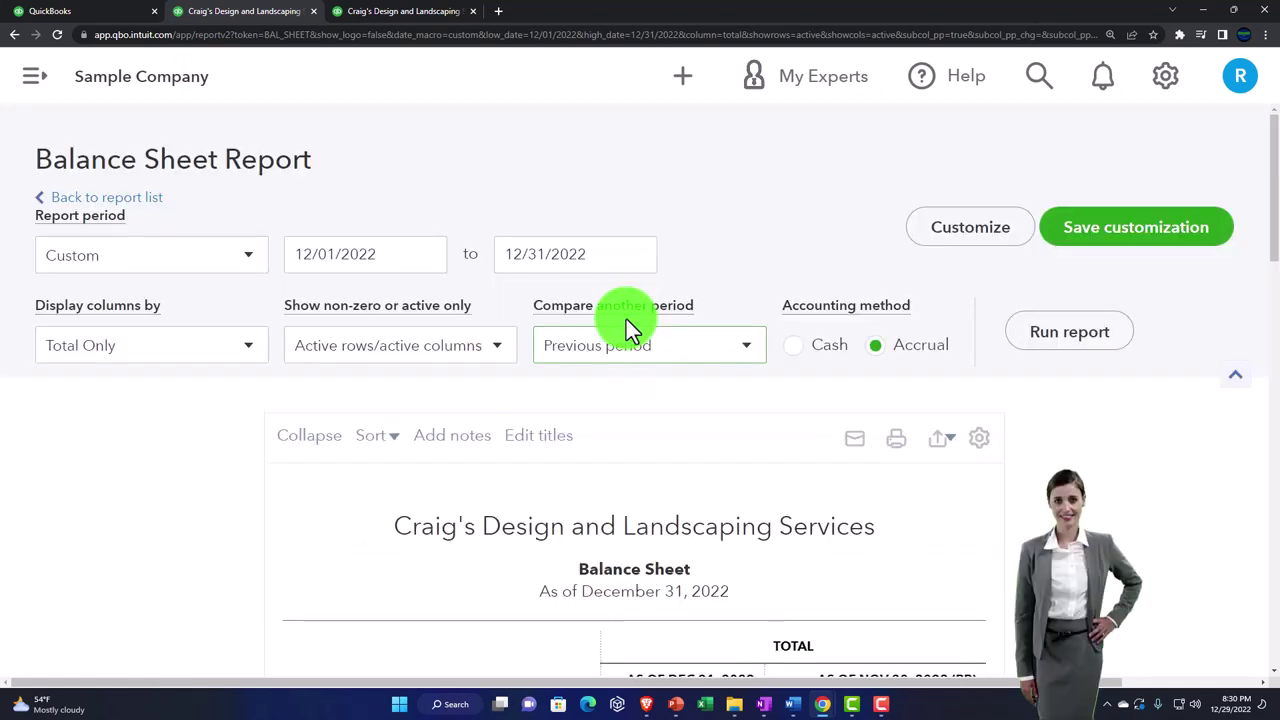
left_click(694, 360)
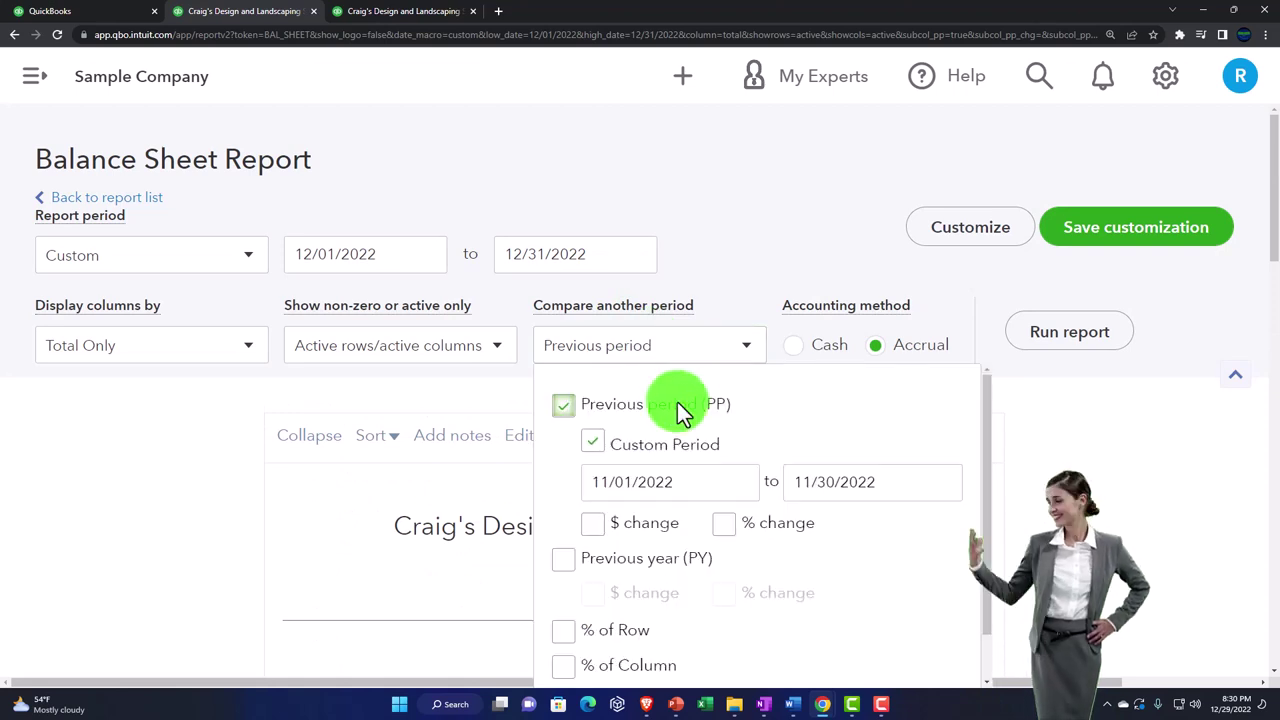
left_click(594, 524)
left_click(1086, 336)
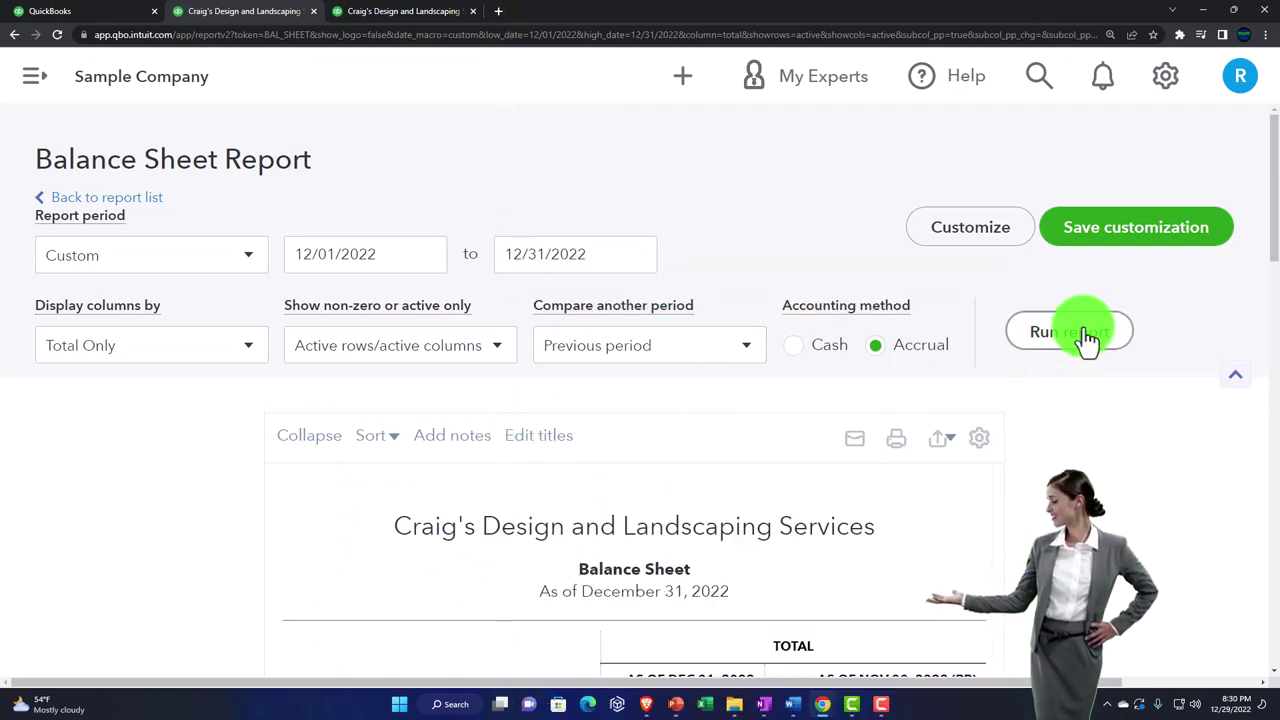
scroll(1085, 340, "down", 3)
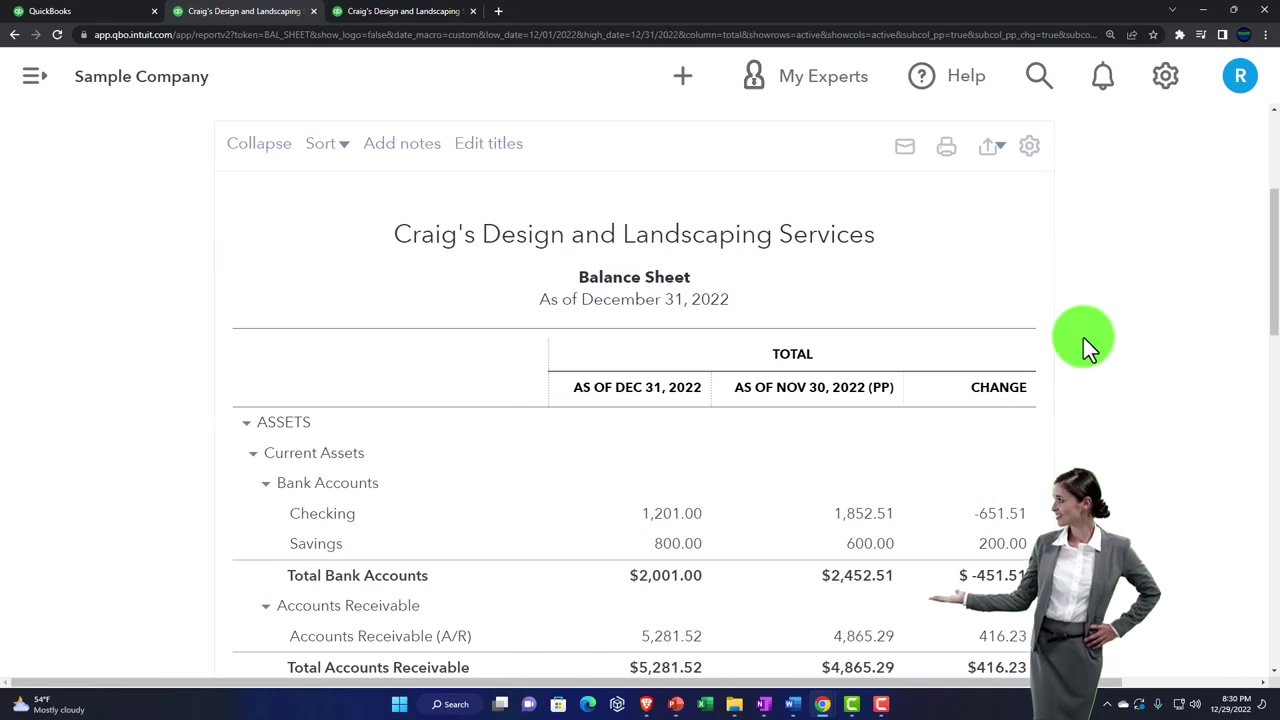
scroll(1085, 348, "up", 1)
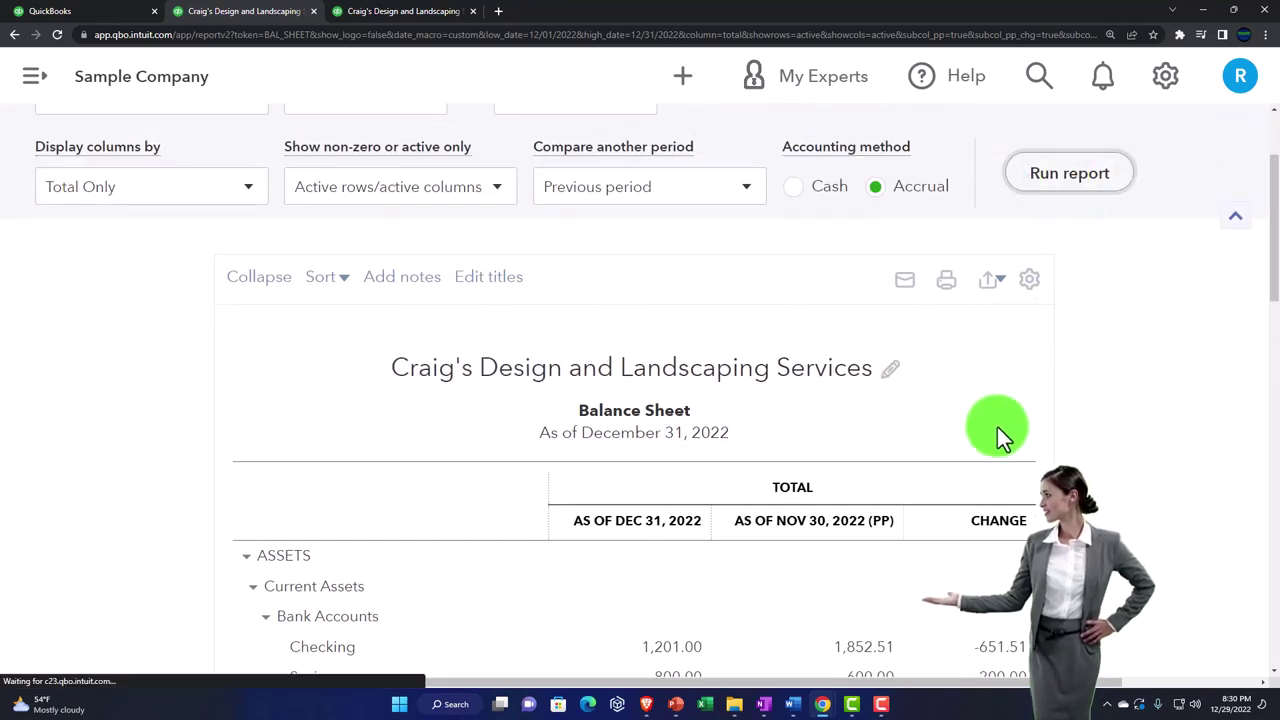
scroll(1041, 447, "down", 3)
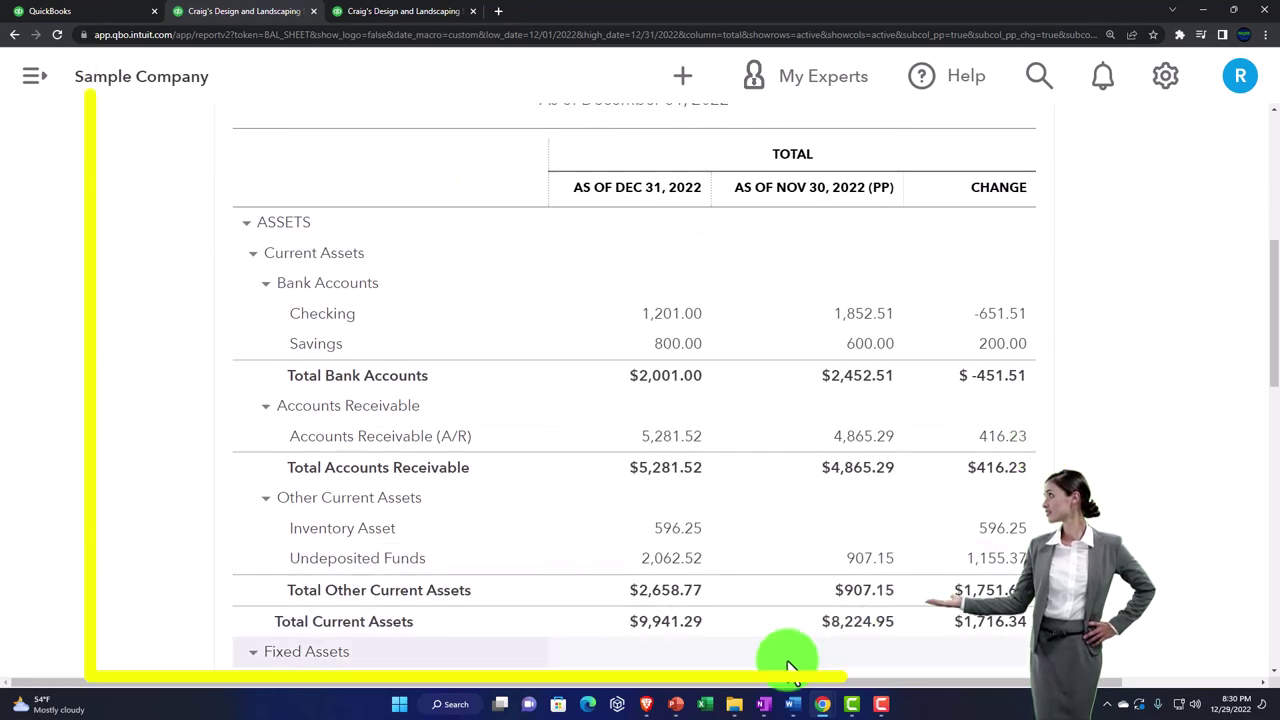
Open the Windows Calculator, keep it on top in compact size, and place it beside the Balance Sheet's current asset figures.
left_click(472, 704)
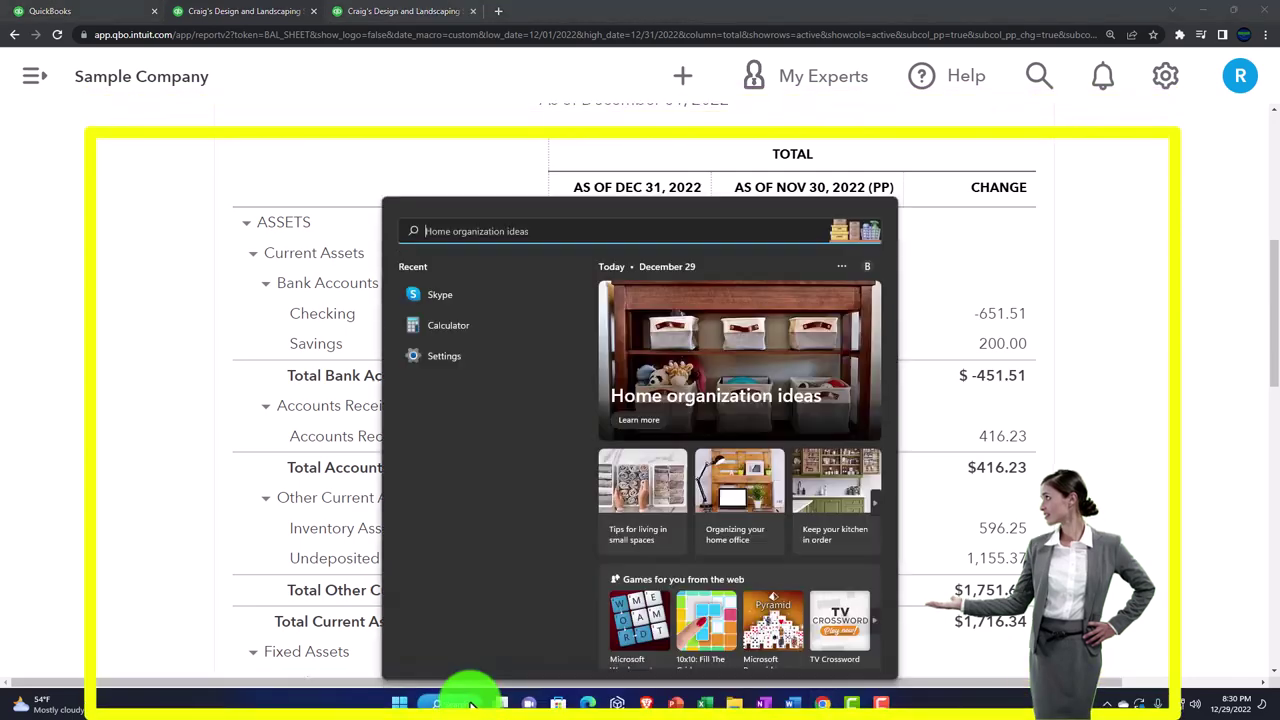
left_click(432, 322)
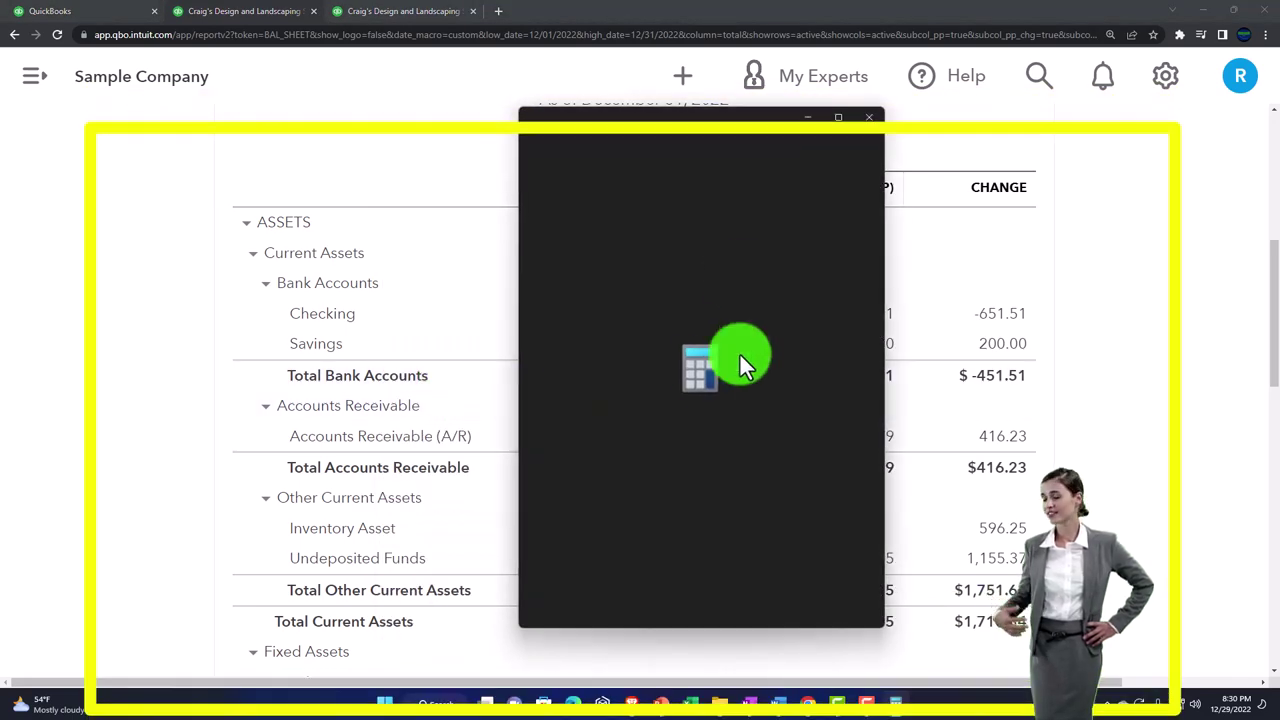
left_click(622, 144)
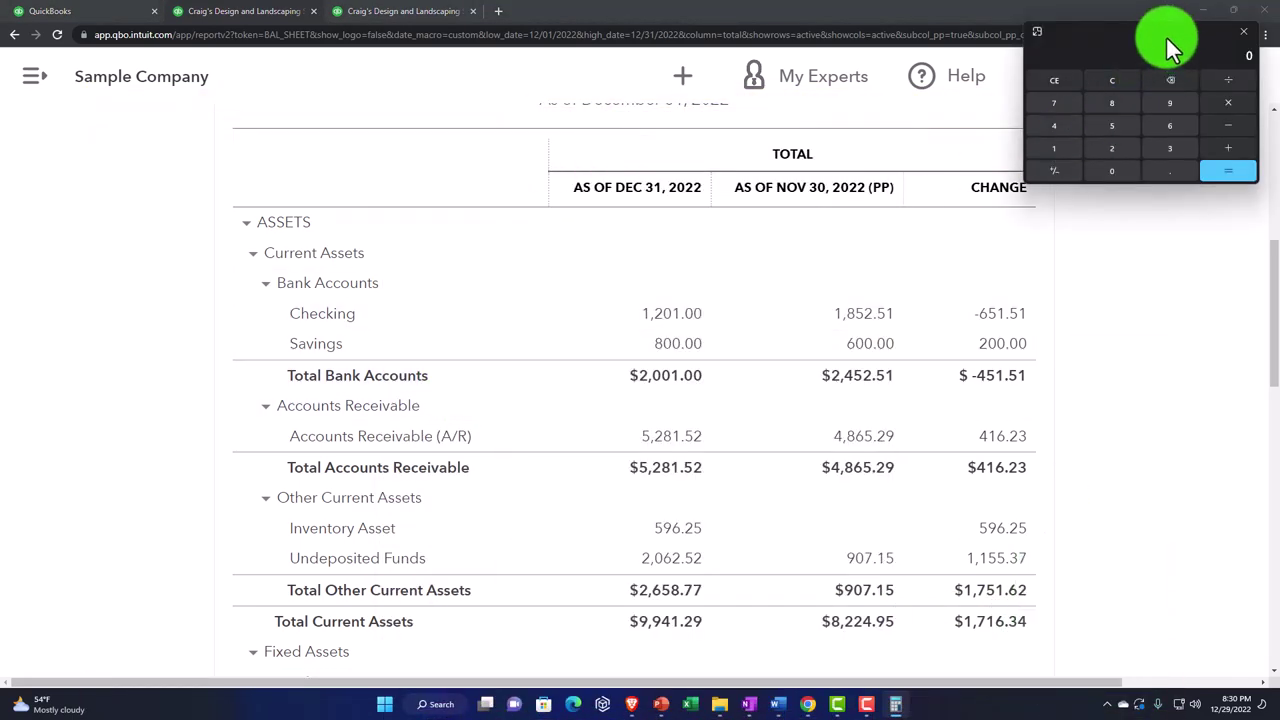
left_click_drag(1166, 36, 1136, 410)
Calculate 2658.77 minus 907.15 to check the dollar change of Total Other Current Assets, and put the calculator away.
scroll(847, 404, "down", 3)
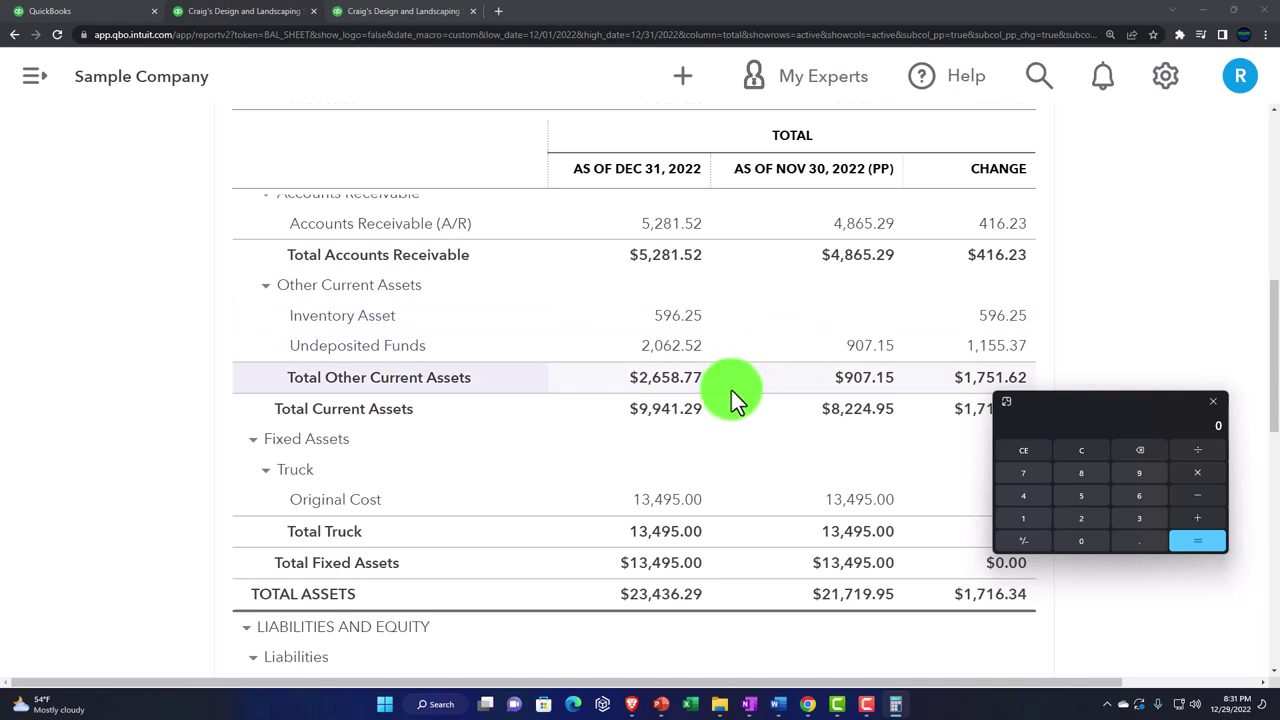
type("26")
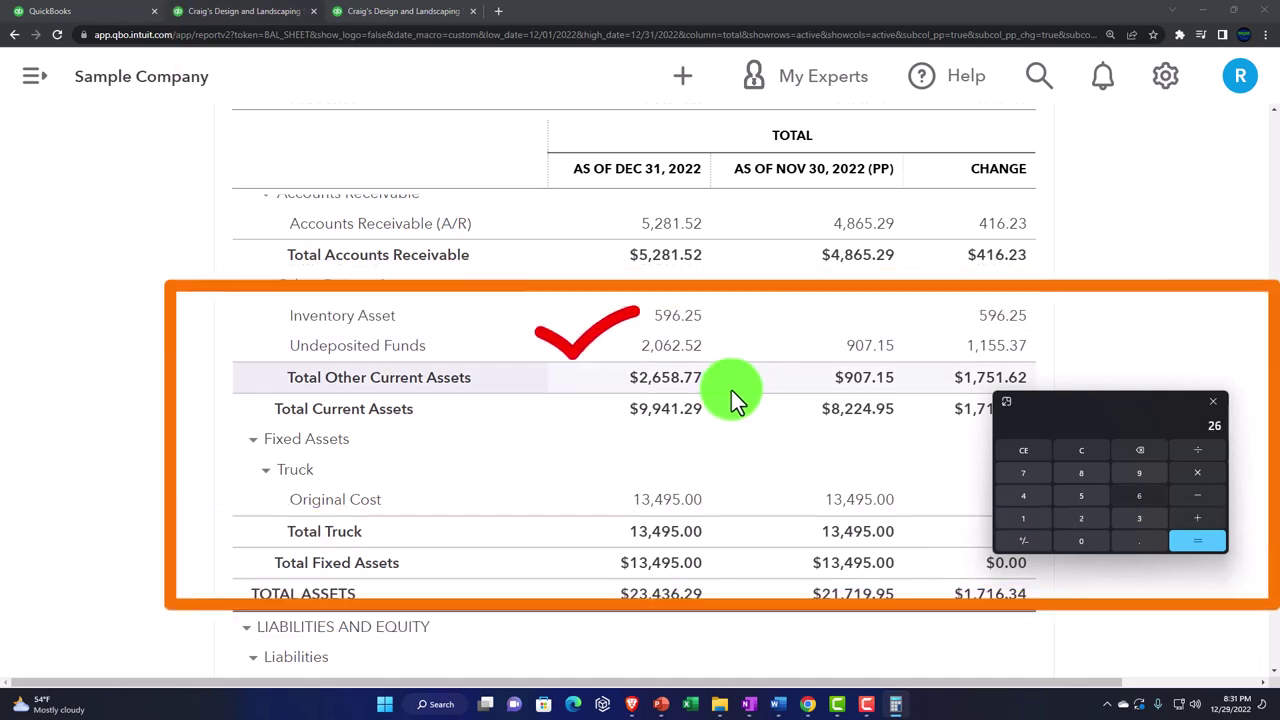
type("58.77-90")
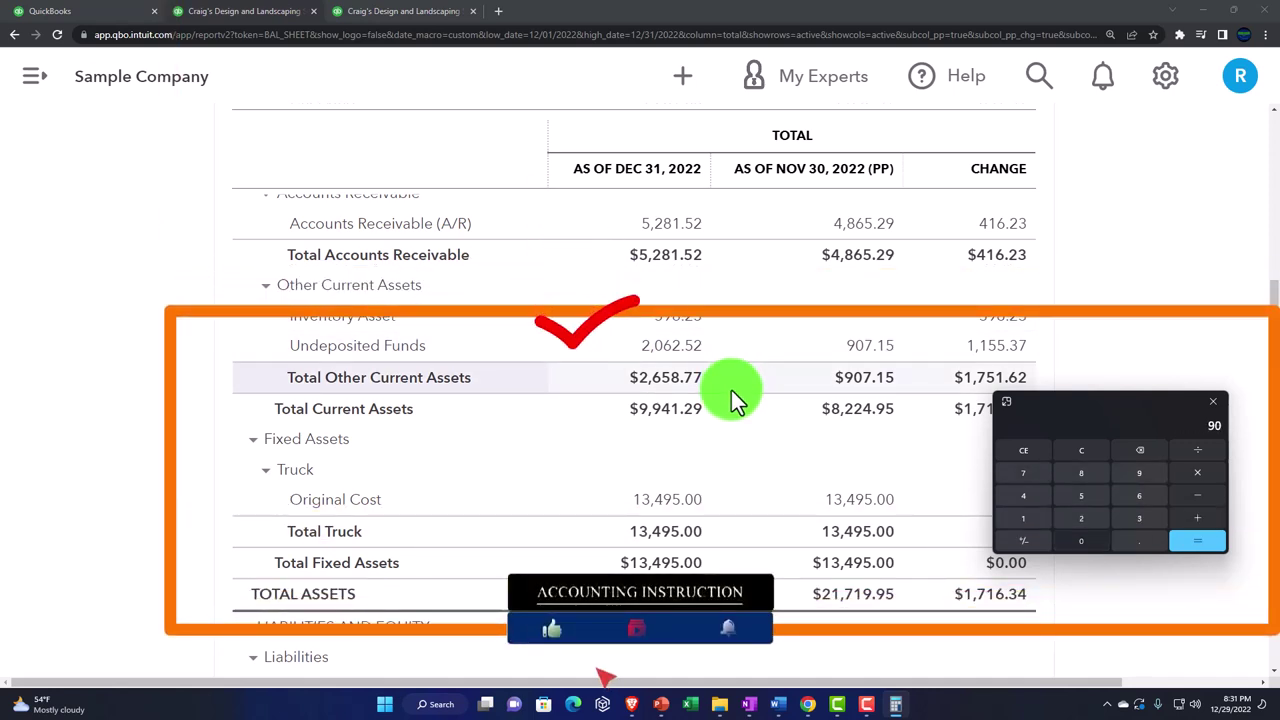
type("7.15")
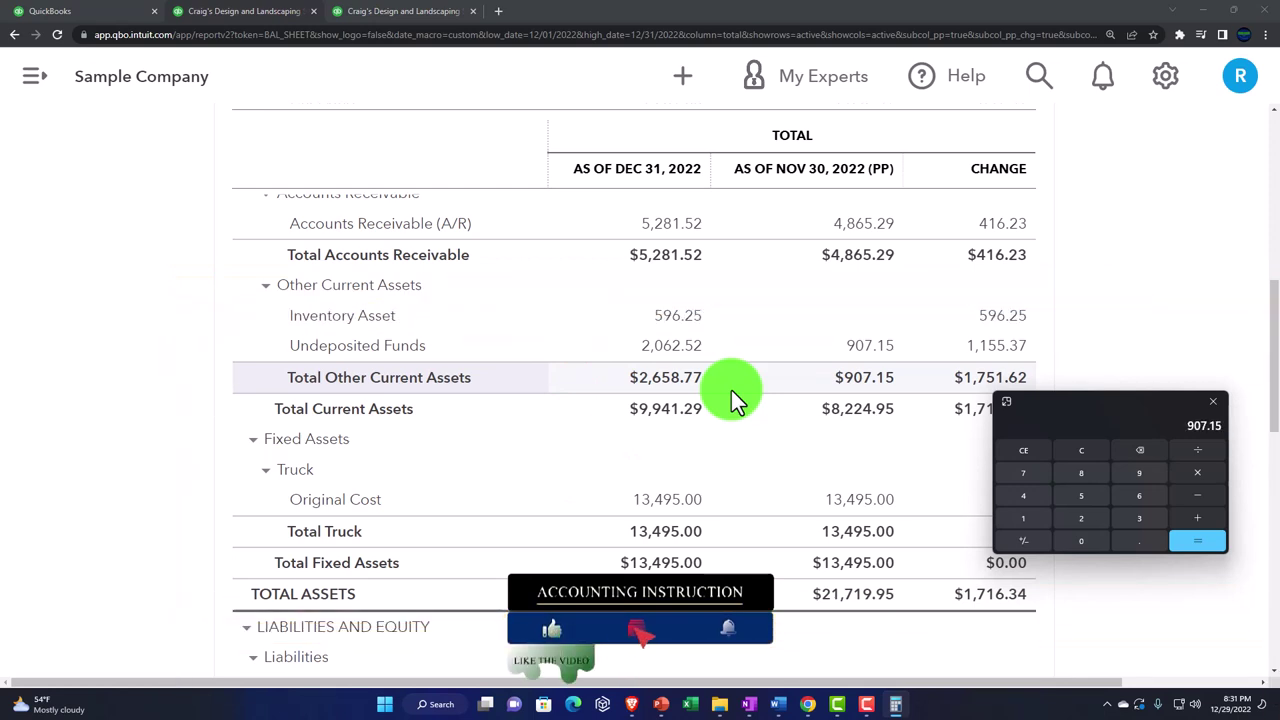
key("Return")
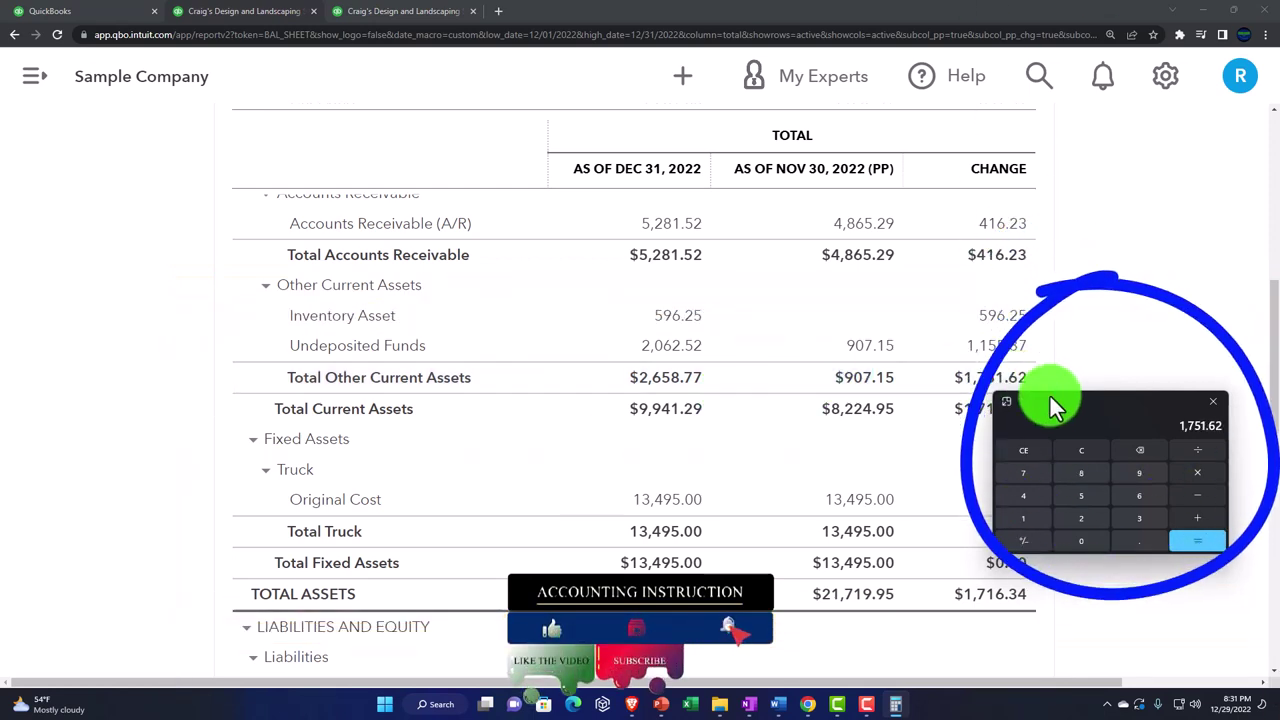
key("alt+F4")
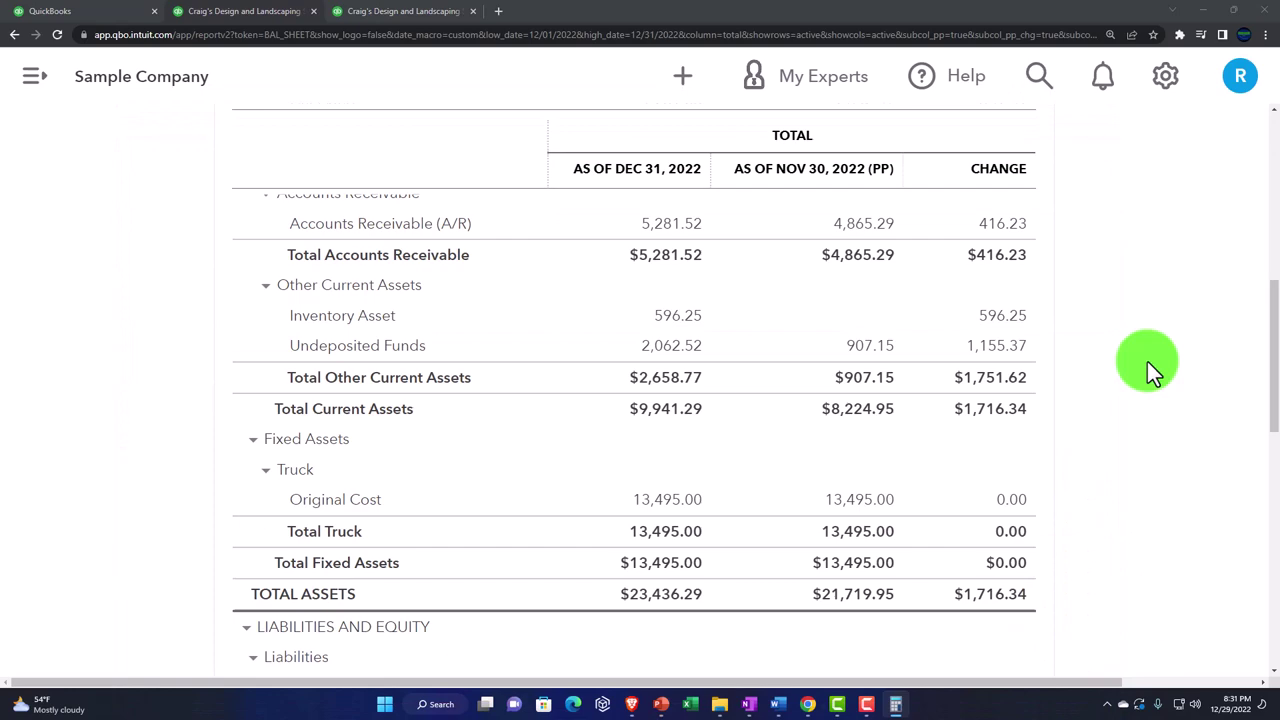
Add the % change column to the Balance Sheet's previous period comparison and rerun the report.
scroll(1147, 361, "up", 5)
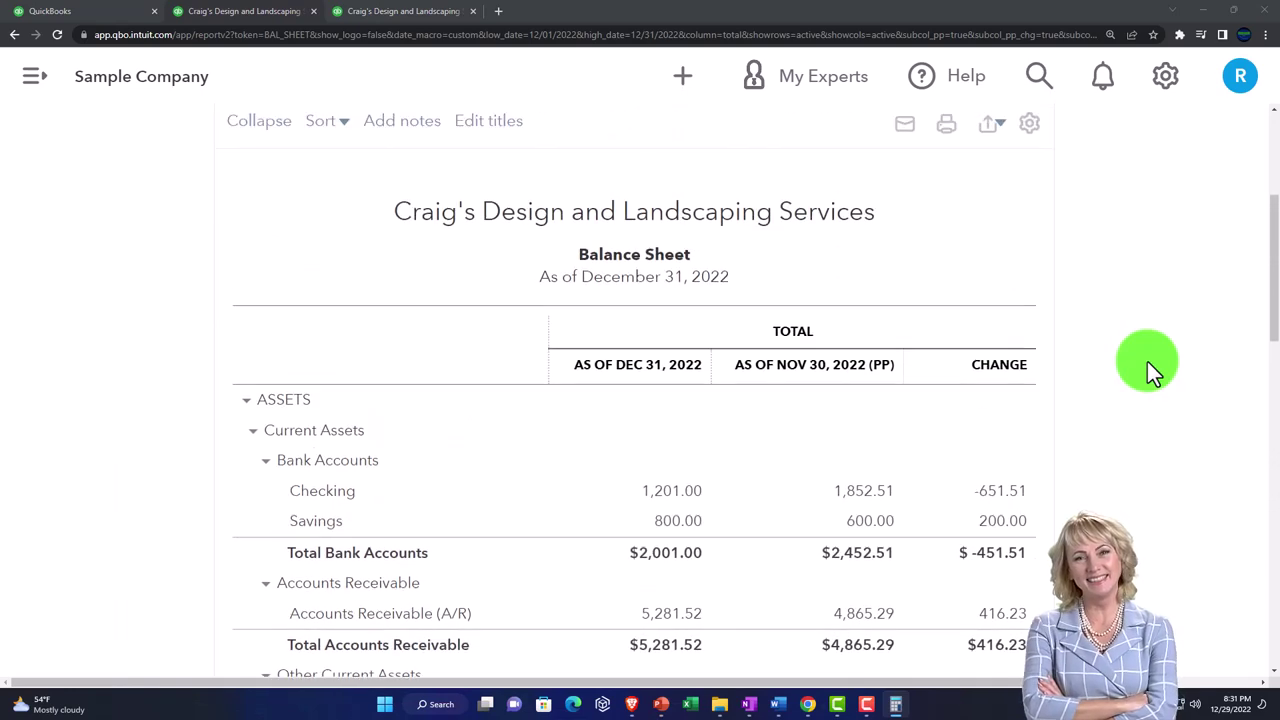
scroll(706, 215, "up", 1)
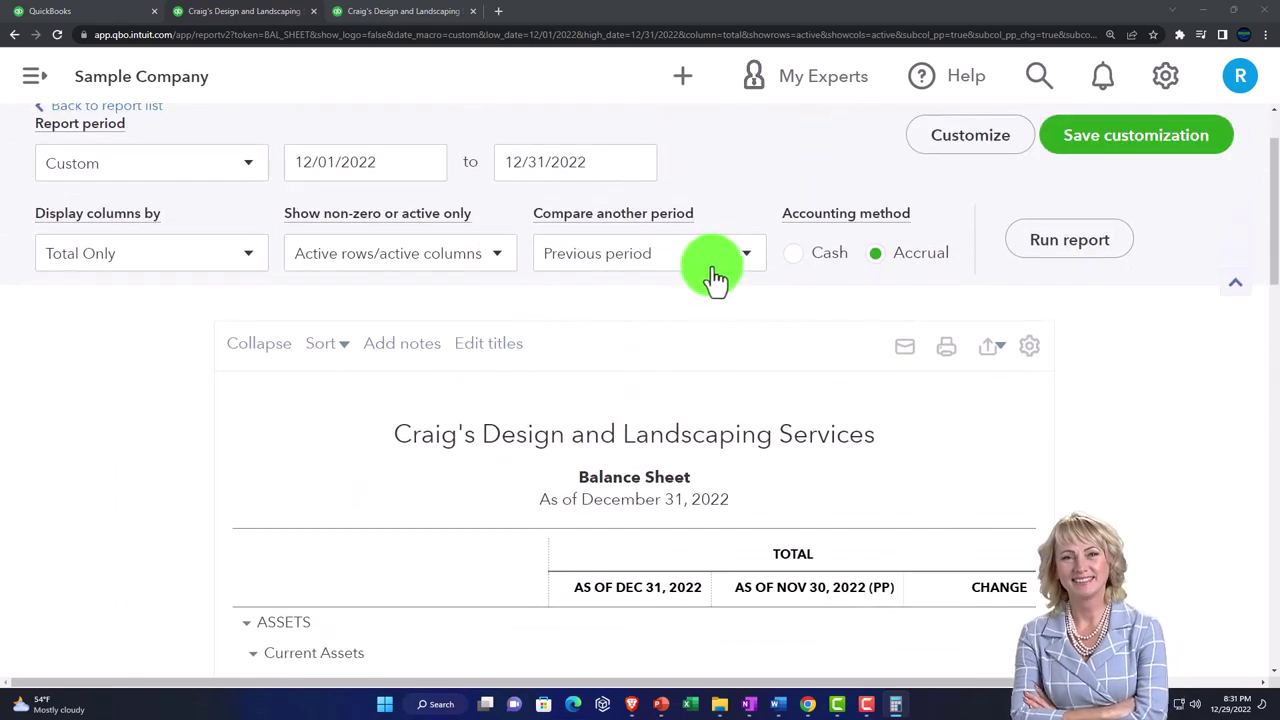
left_click(720, 268)
left_click(723, 432)
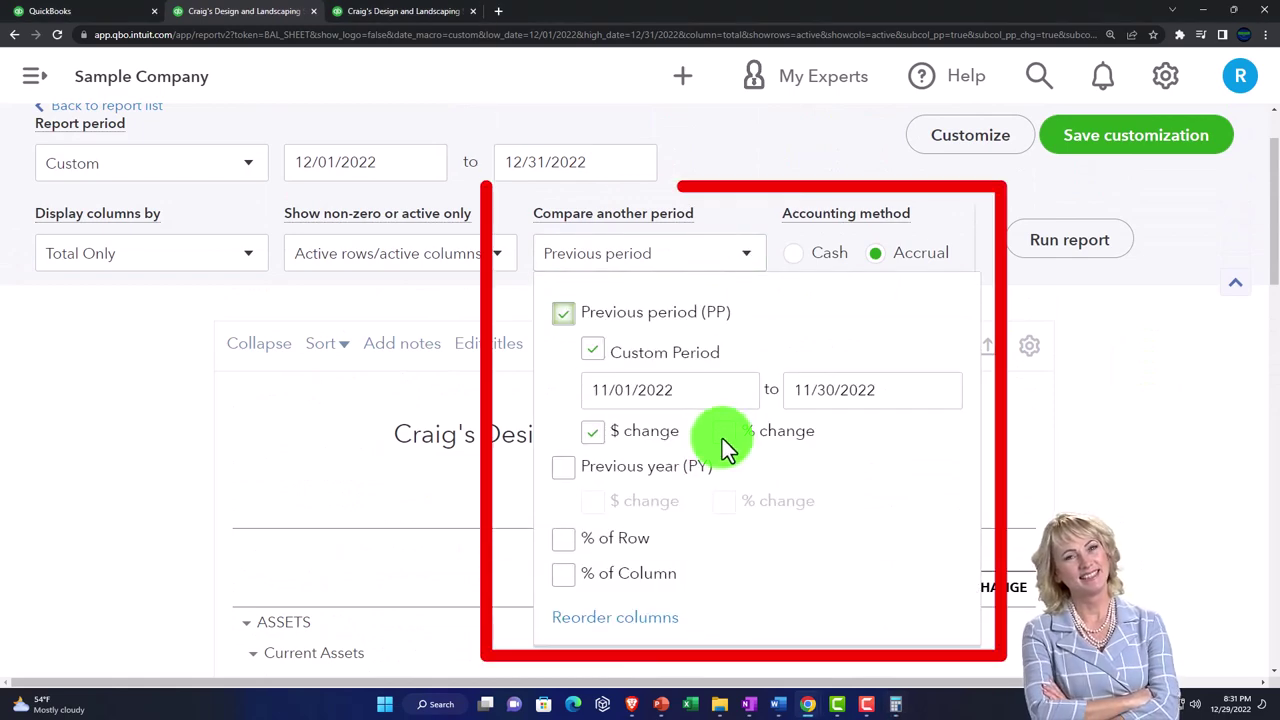
left_click(1010, 250)
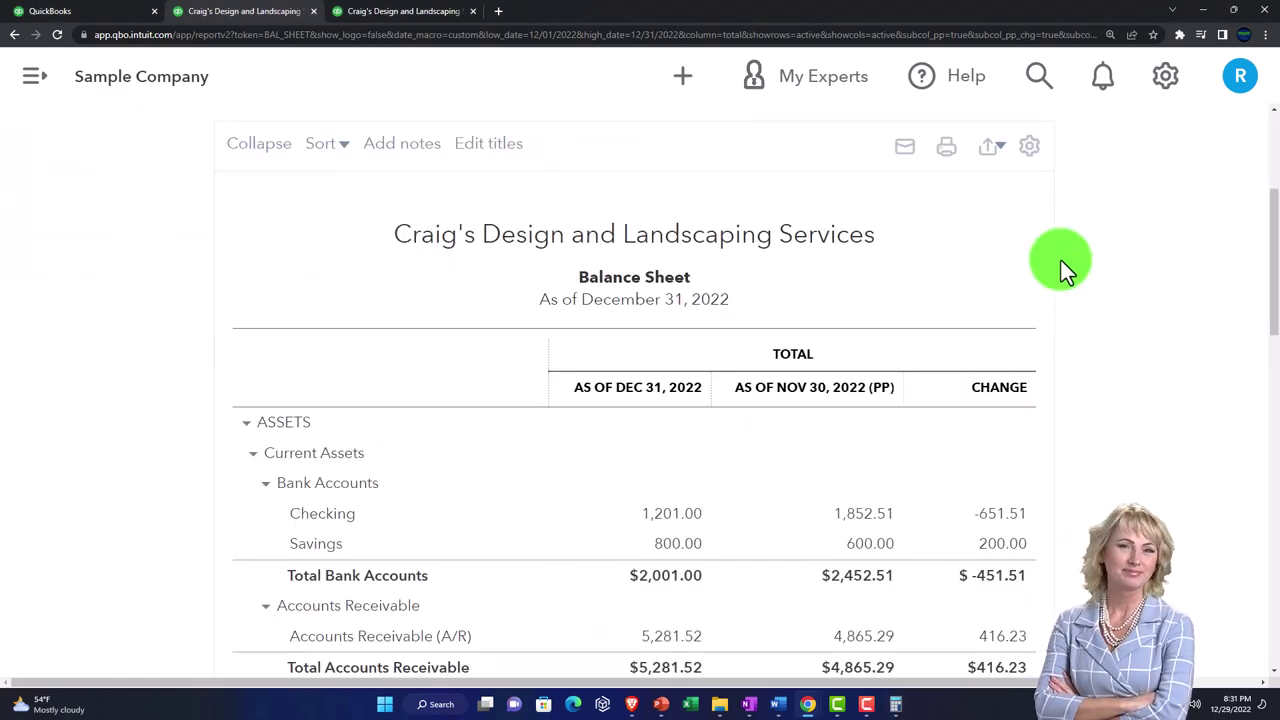
scroll(1060, 259, "up", 2)
left_click(1060, 262)
scroll(1080, 360, "down", 1)
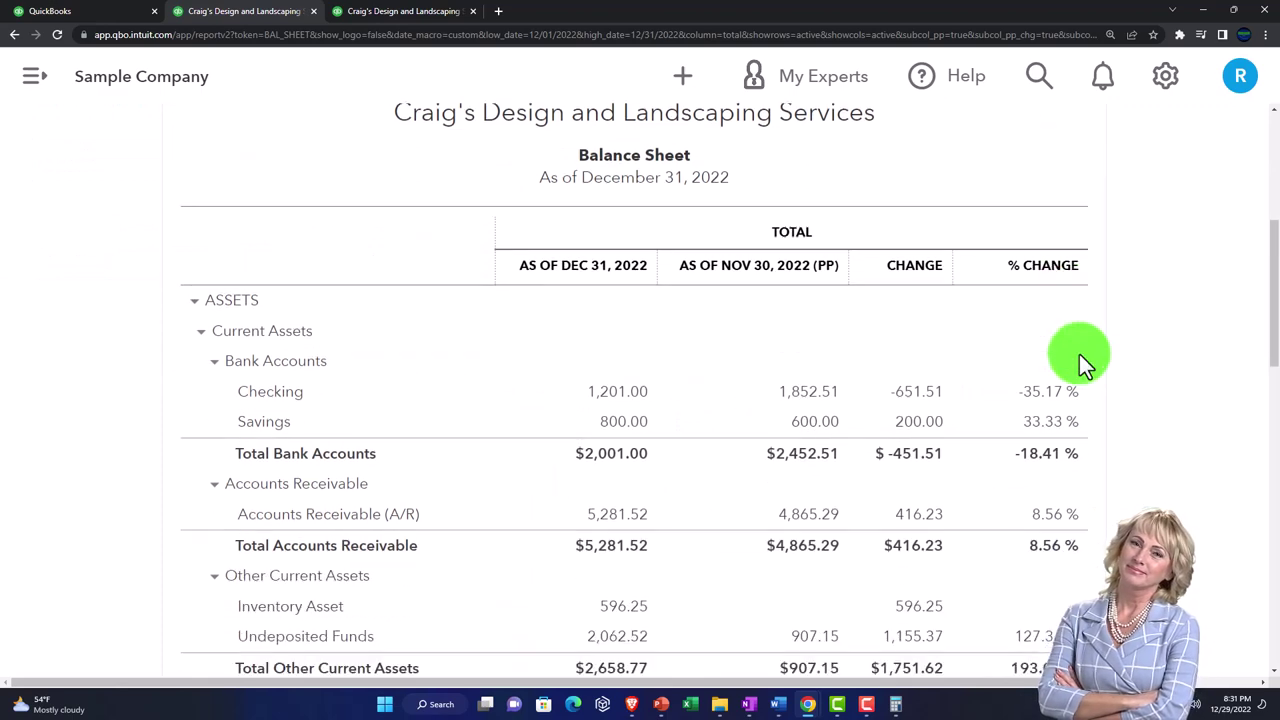
Bring the calculator back over the report to check the percentage change of Total Other Current Assets.
scroll(1079, 354, "down", 2)
left_click(895, 704)
left_click_drag(1168, 361, 823, 486)
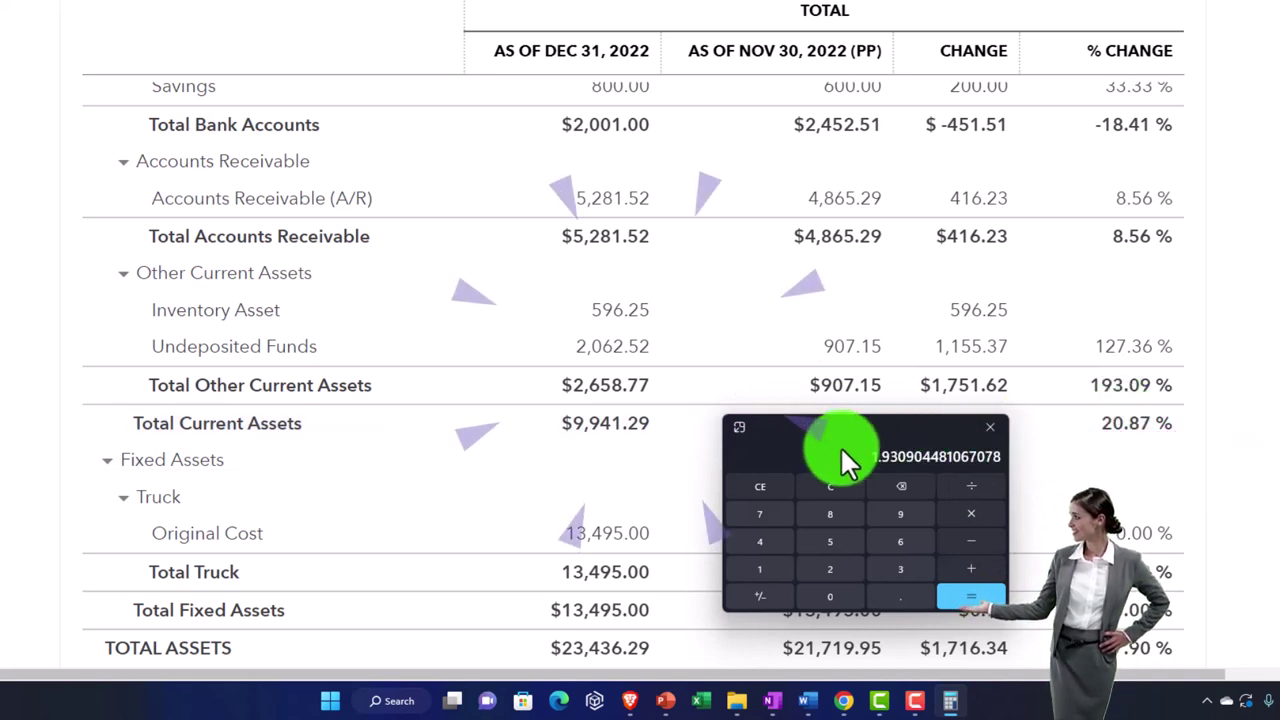
left_click_drag(855, 462, 898, 465)
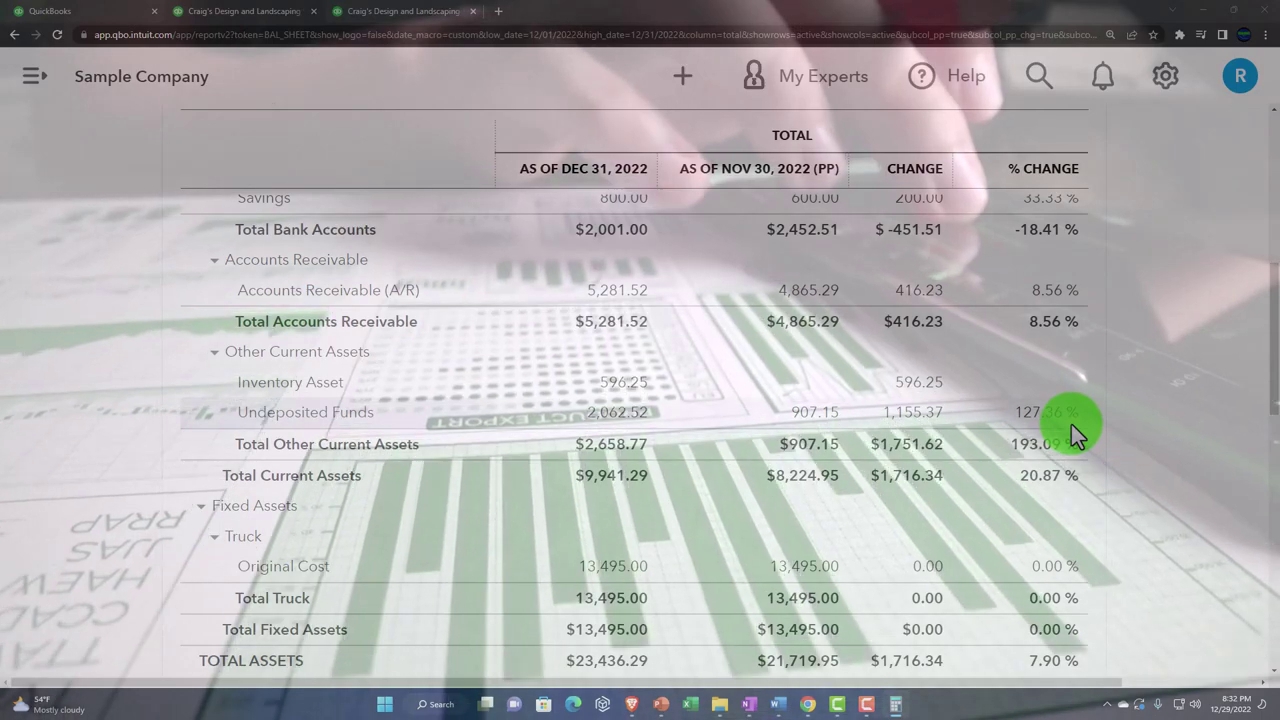
Review the dollar and percentage change columns from the assets through the liabilities and equity sections.
scroll(1071, 424, "down", 2)
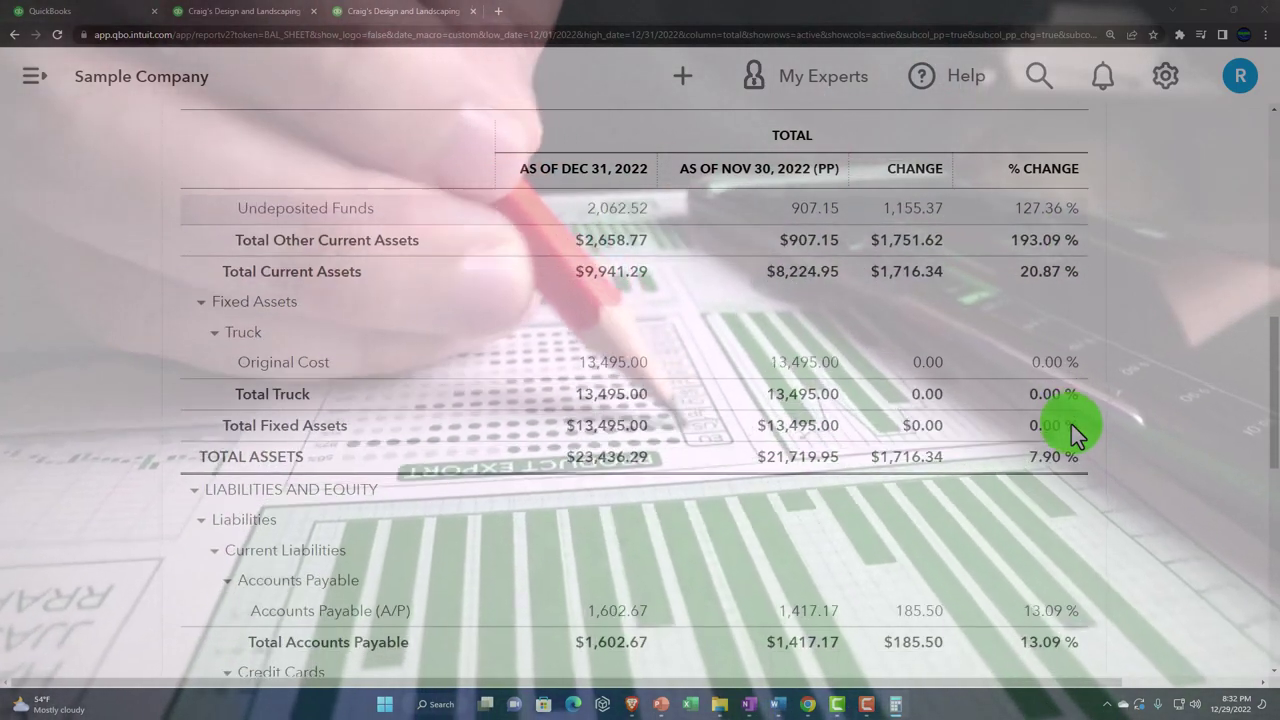
scroll(1071, 424, "down", 2)
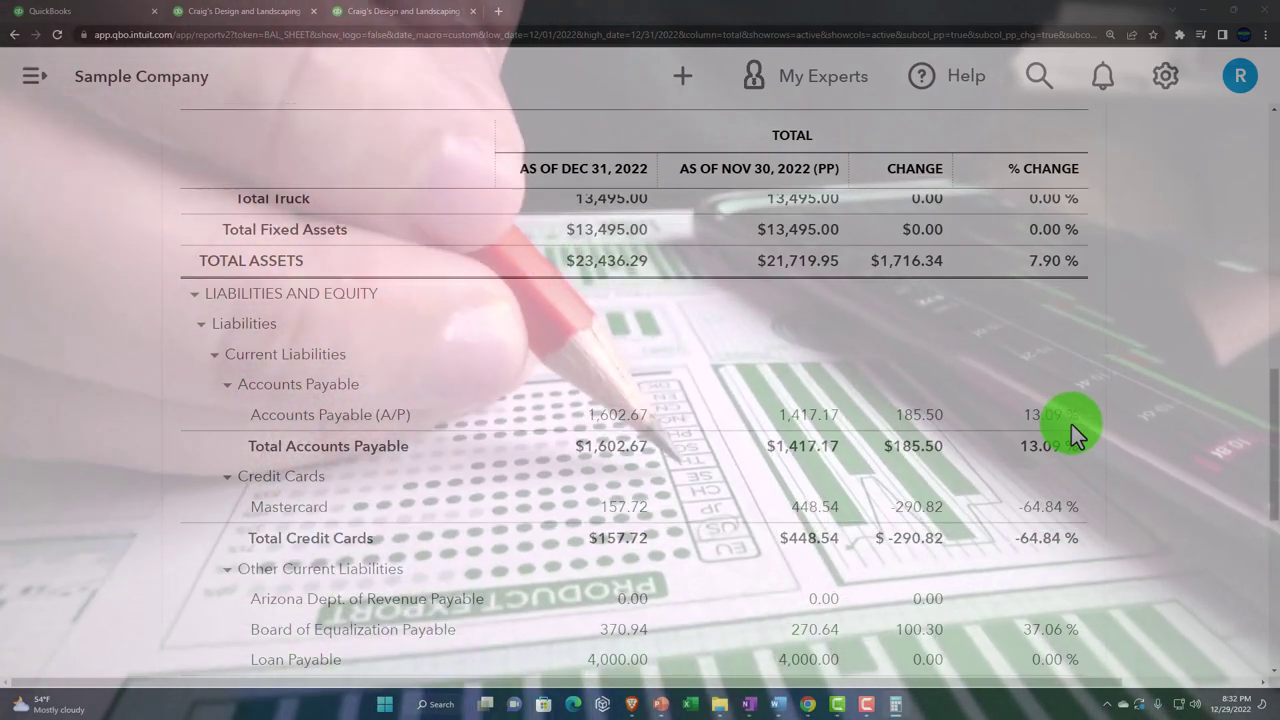
scroll(1071, 424, "down", 2)
scroll(1071, 424, "down", 1)
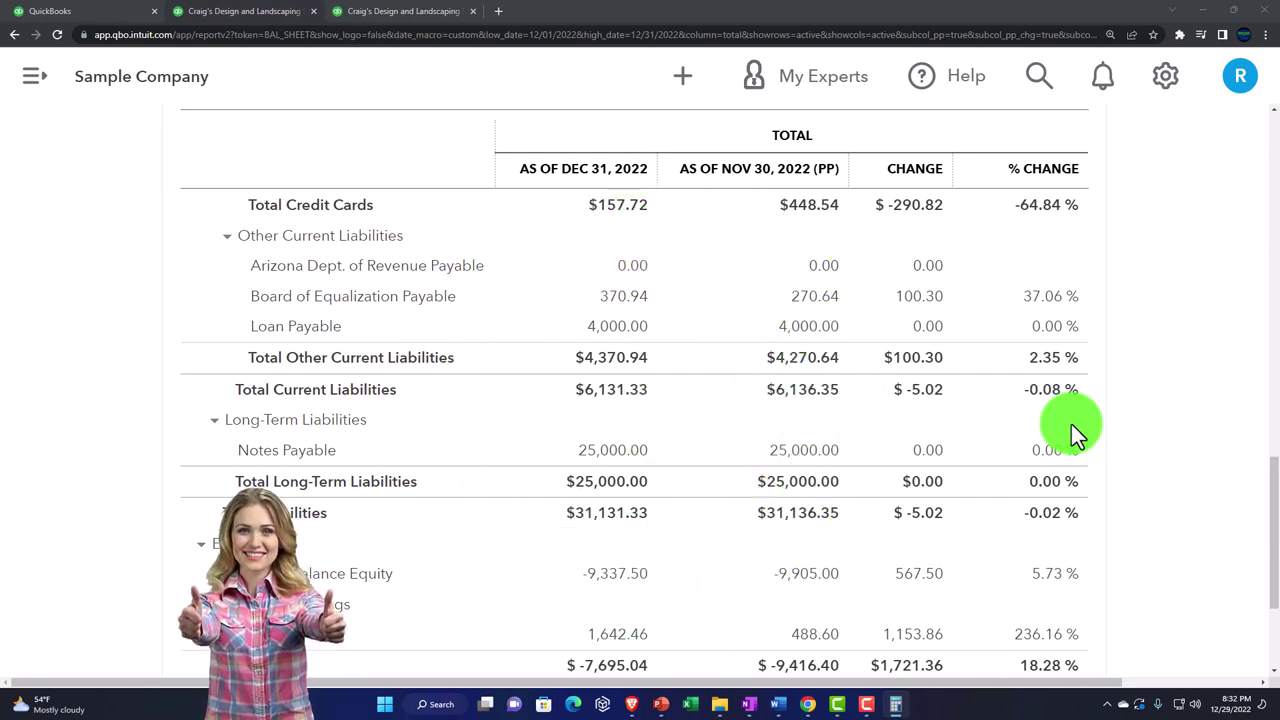
scroll(1071, 424, "up", 8)
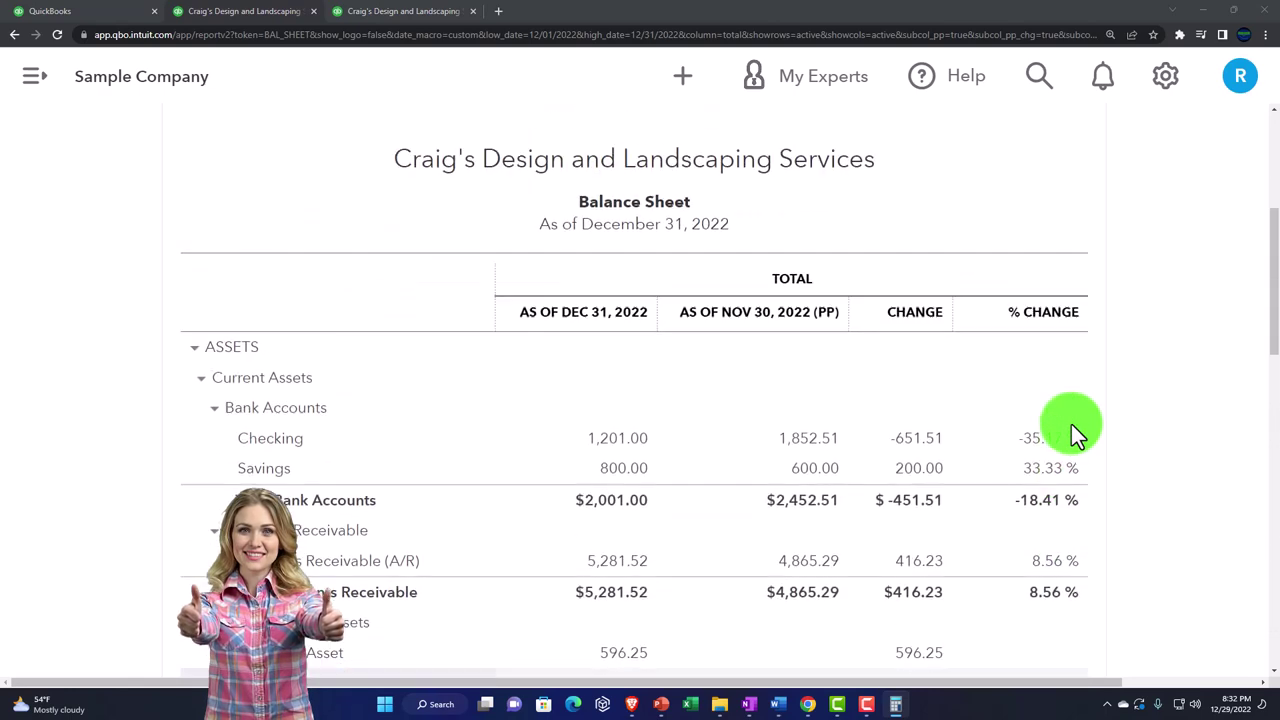
scroll(1071, 424, "up", 2)
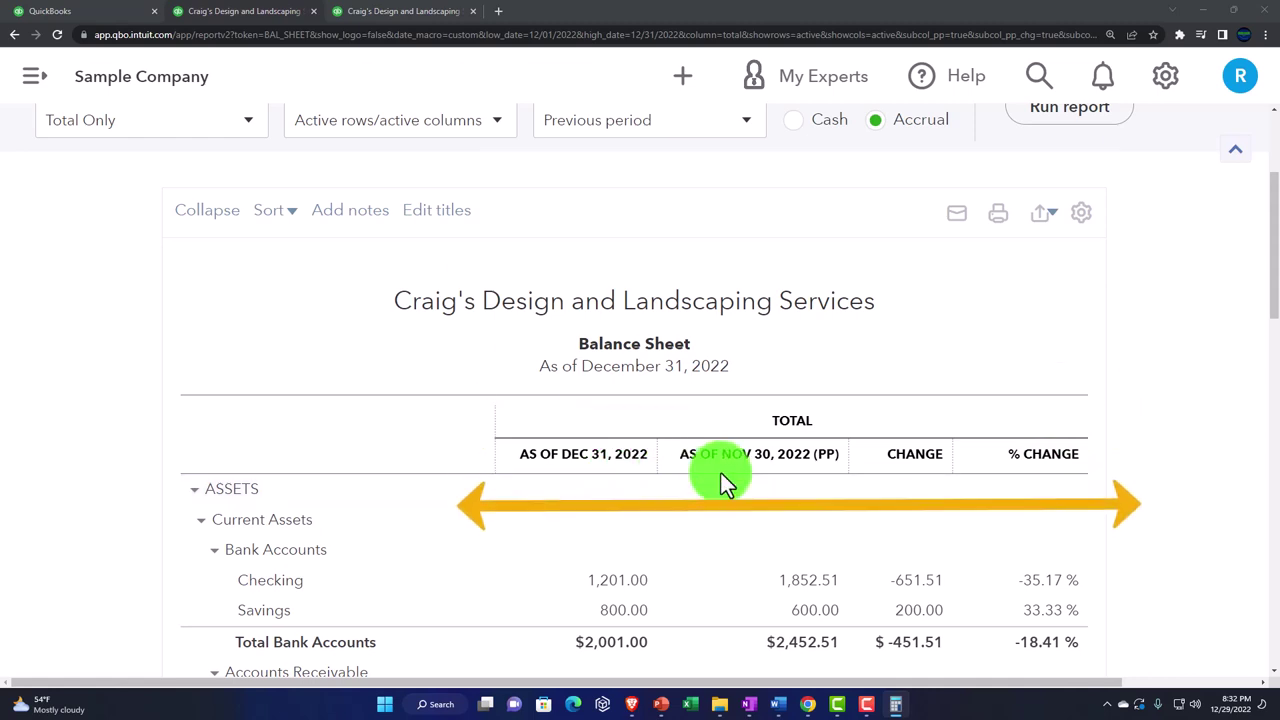
Set the Balance Sheet's start date to 10/01/2022, rerun the report, and review the quarterly comparison columns.
scroll(605, 500, "up", 3)
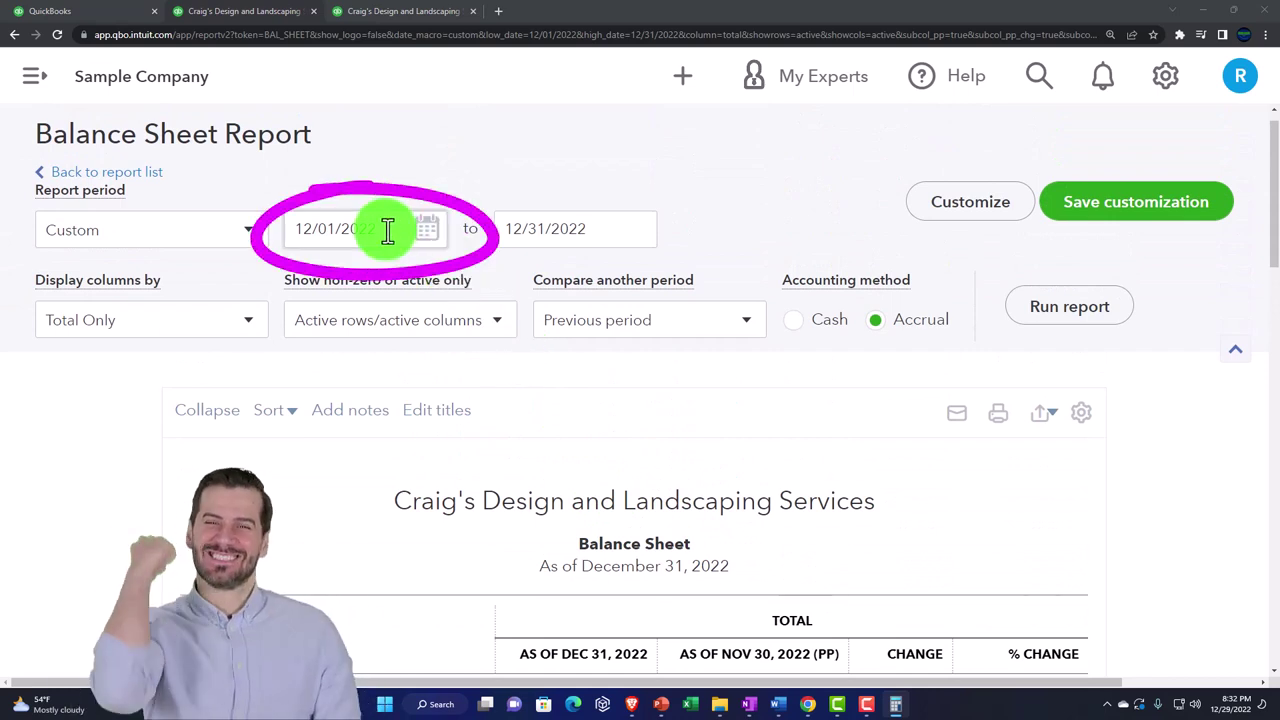
left_click_drag(388, 230, 271, 234)
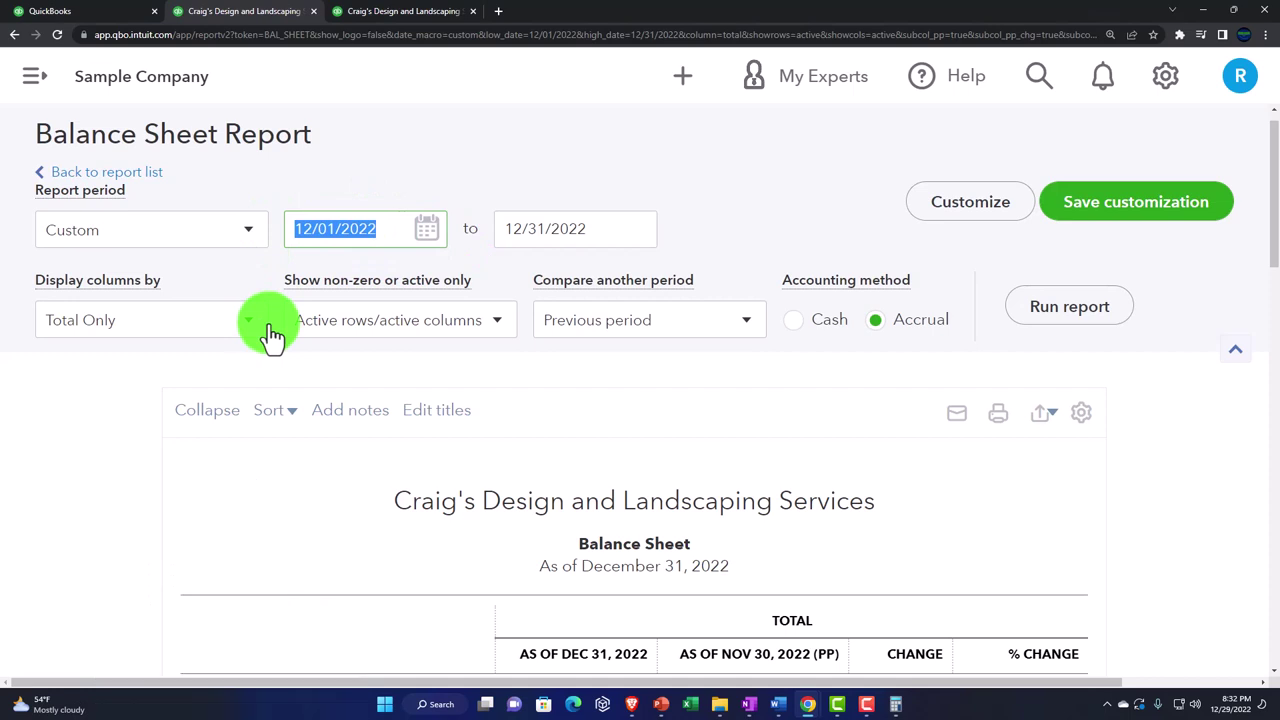
type("1")
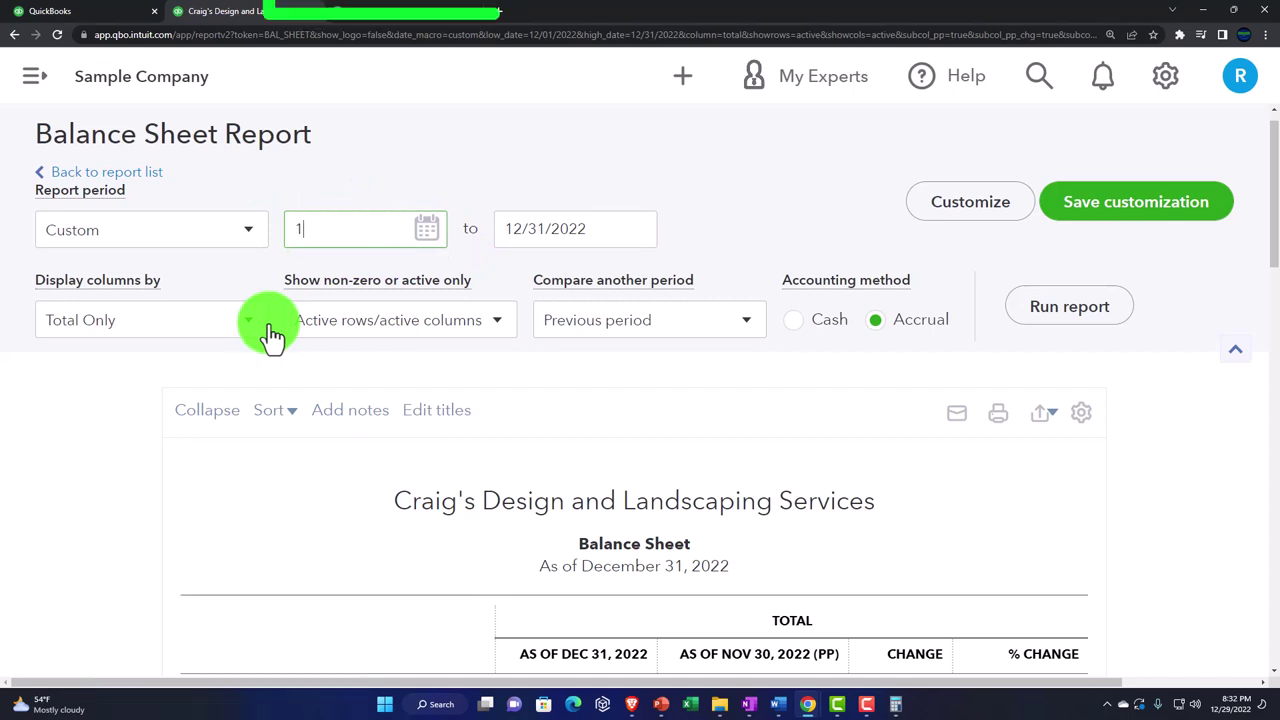
type("001")
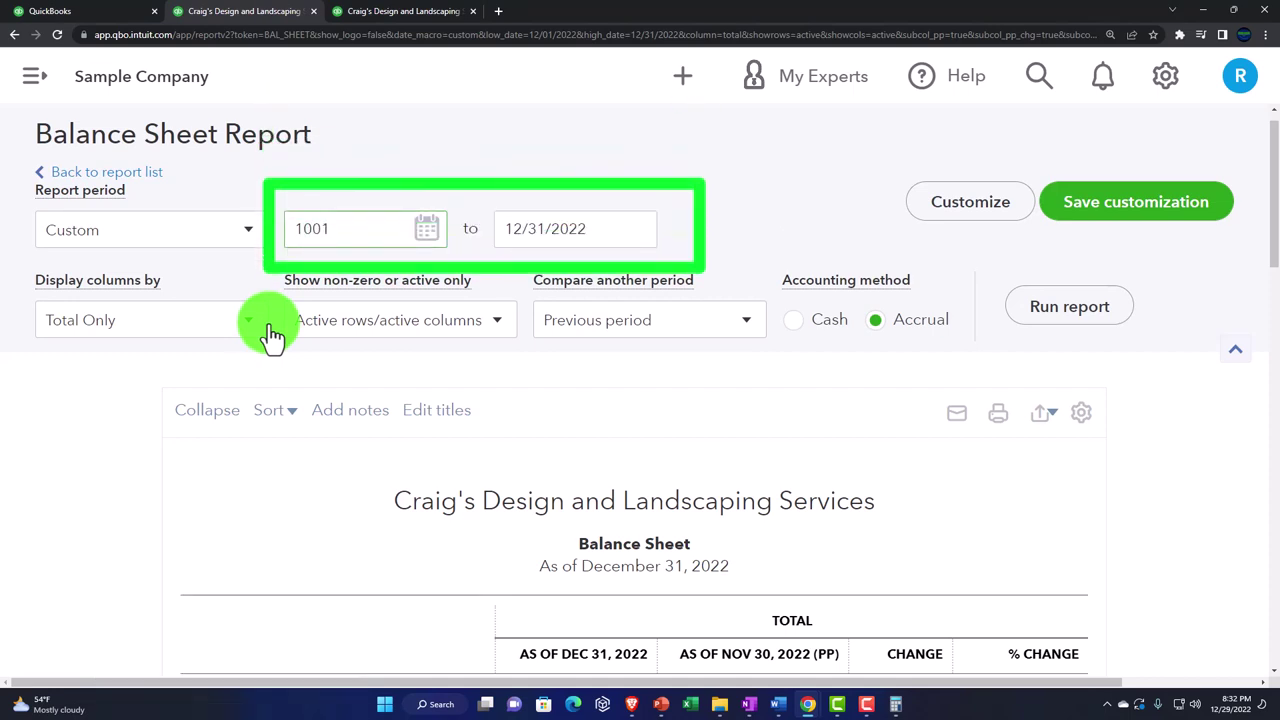
left_click(1074, 323)
scroll(1075, 325, "down", 3)
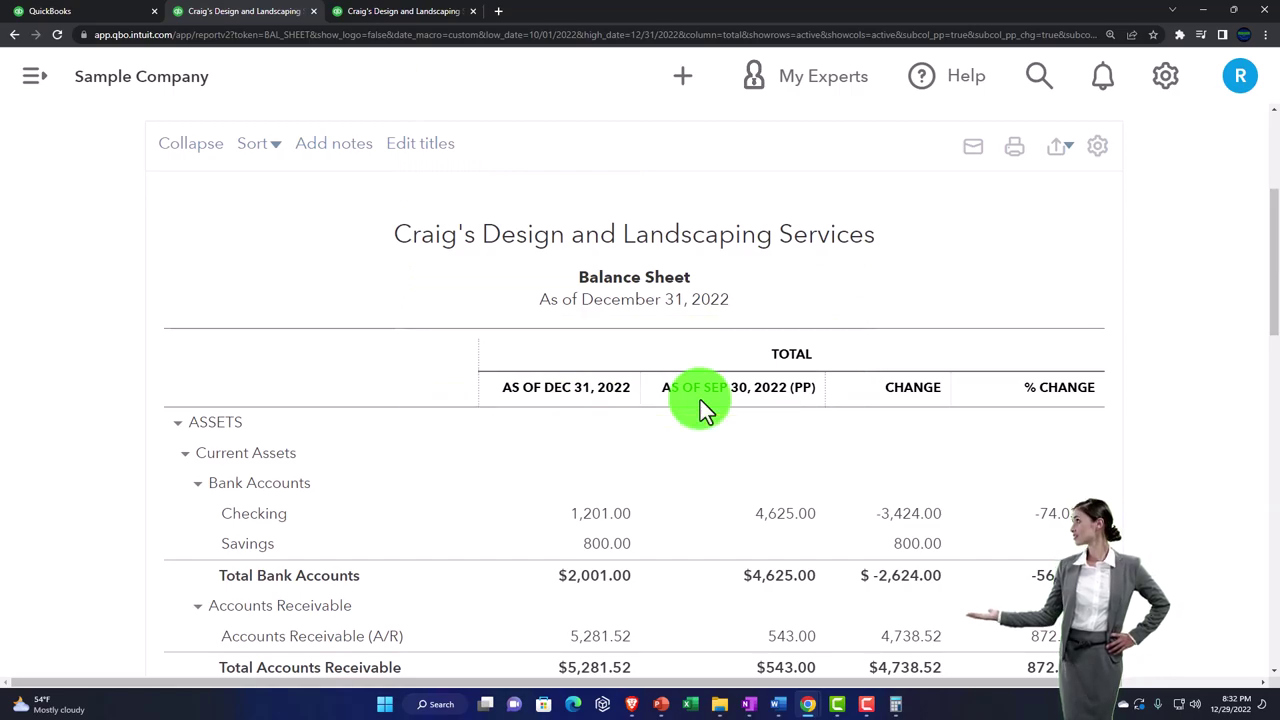
scroll(940, 508, "down", 1)
scroll(943, 508, "down", 7)
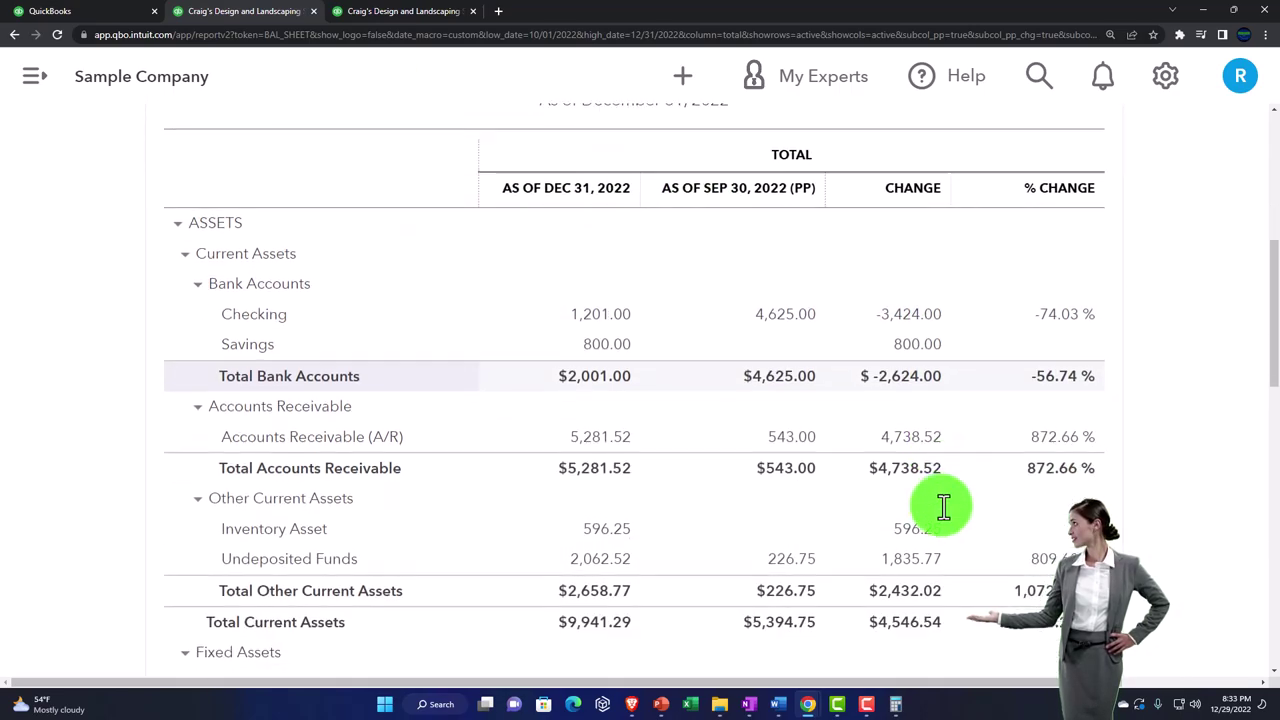
Set the Balance Sheet's start date to 01/01/2022, rerun the report, and check the comparison column headings.
scroll(941, 506, "down", 4)
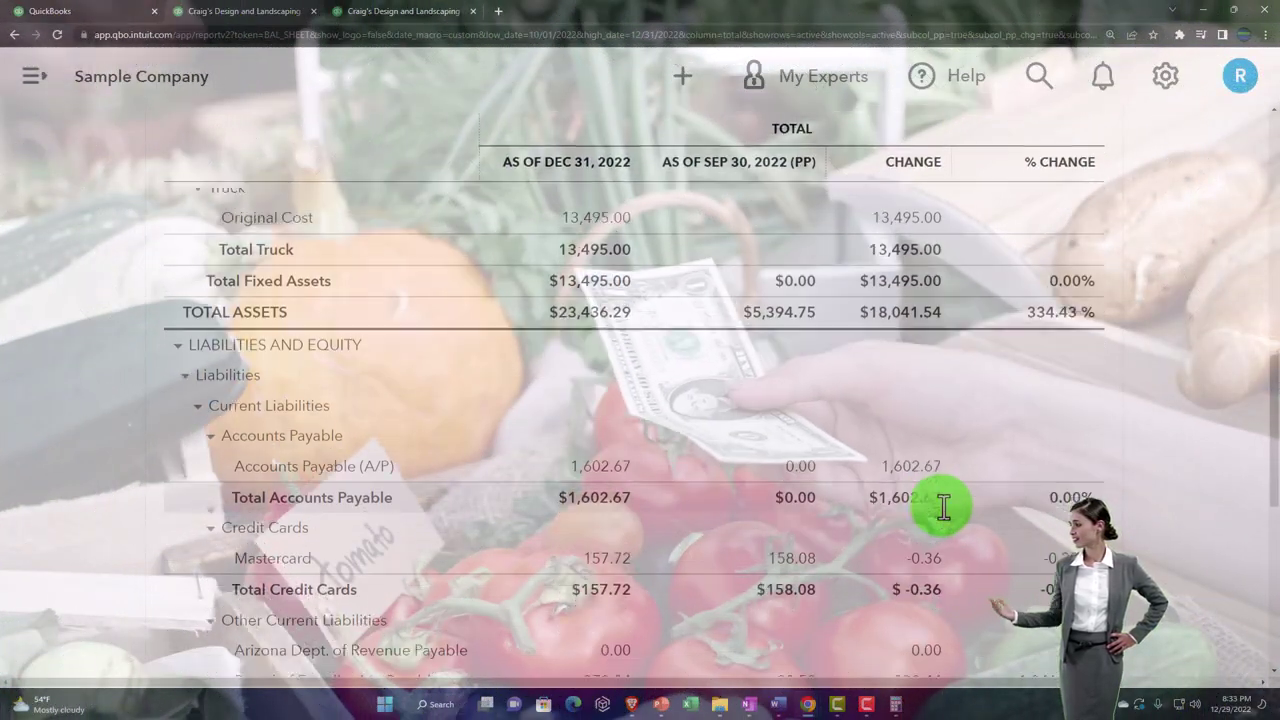
scroll(941, 506, "up", 3)
scroll(943, 507, "up", 10)
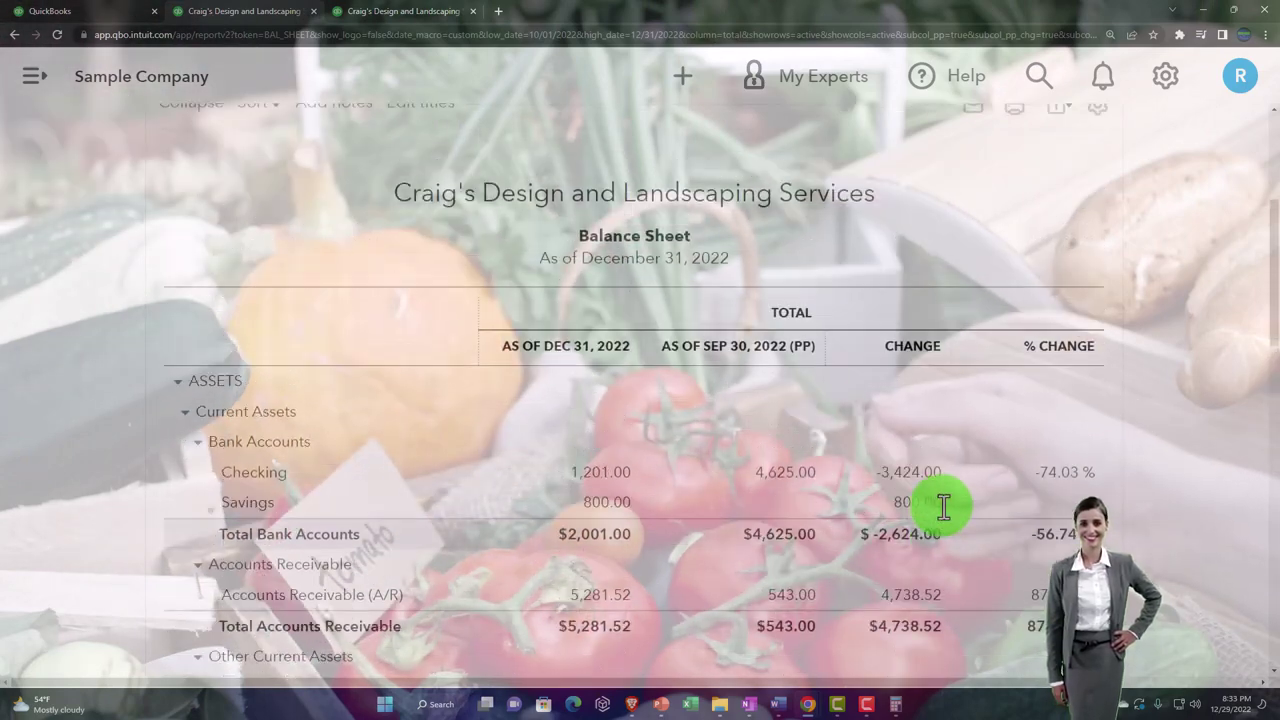
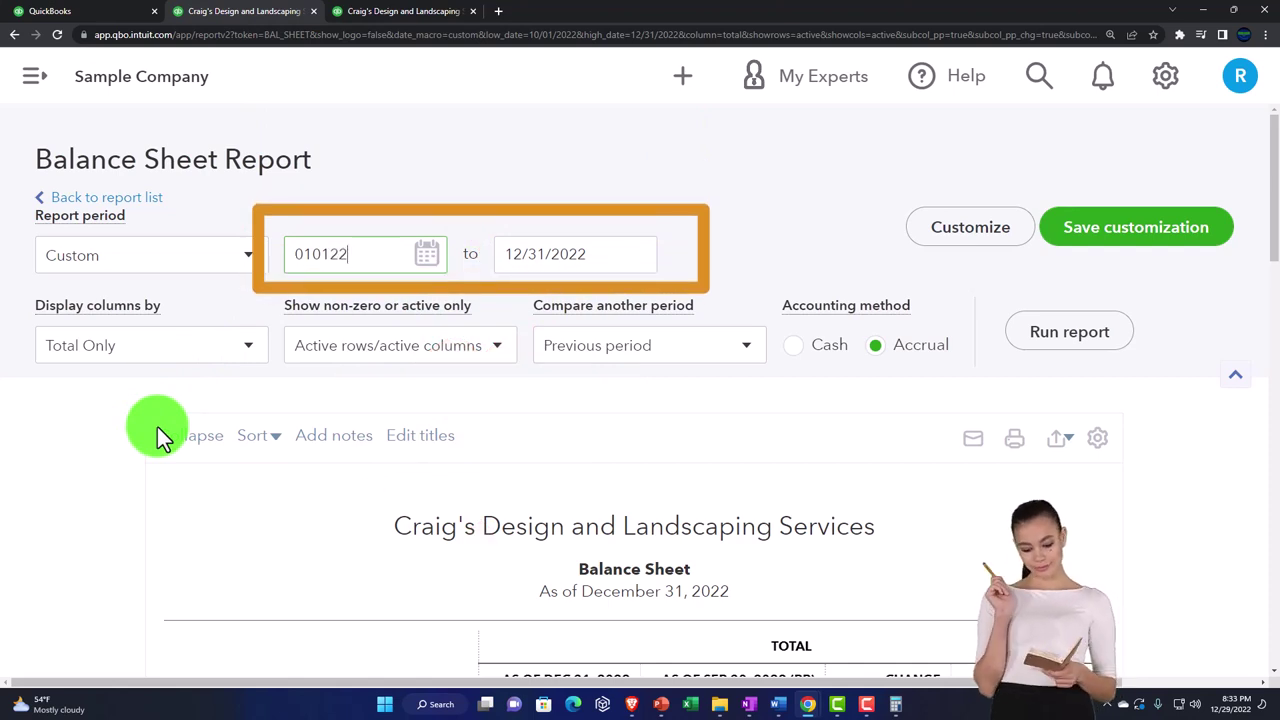
key("Tab")
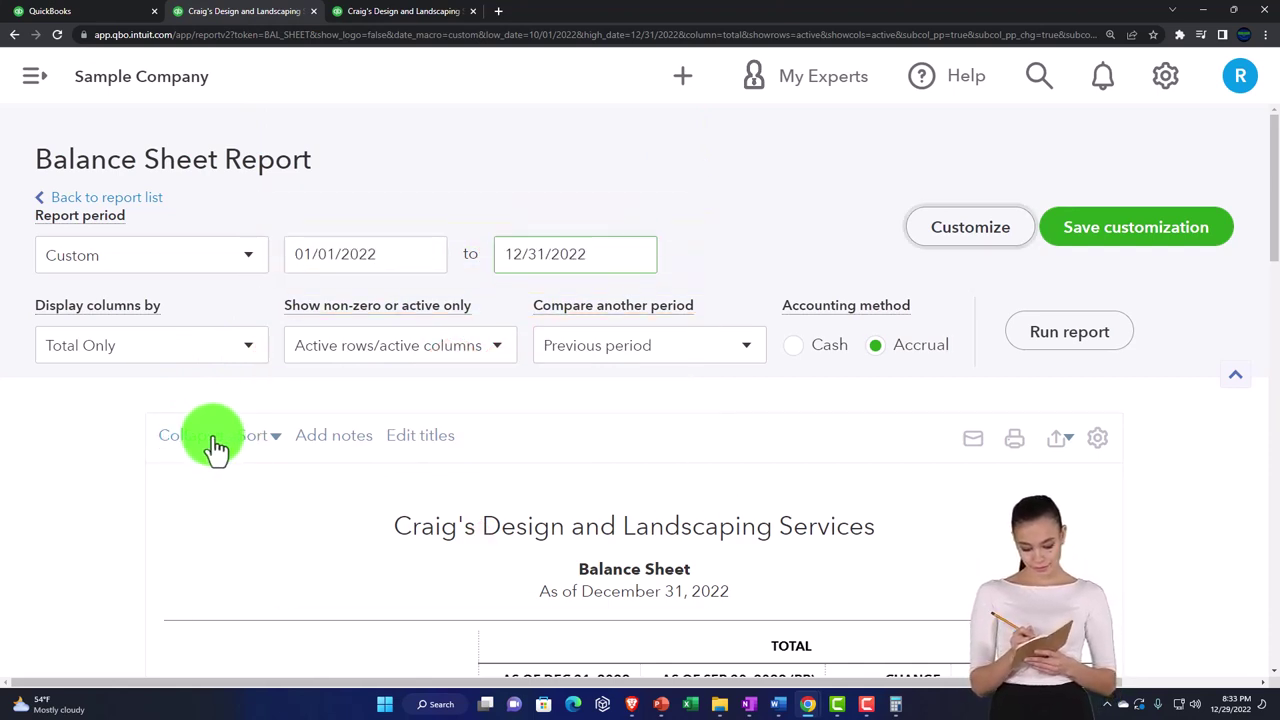
left_click(1043, 334)
scroll(1006, 380, "down", 3)
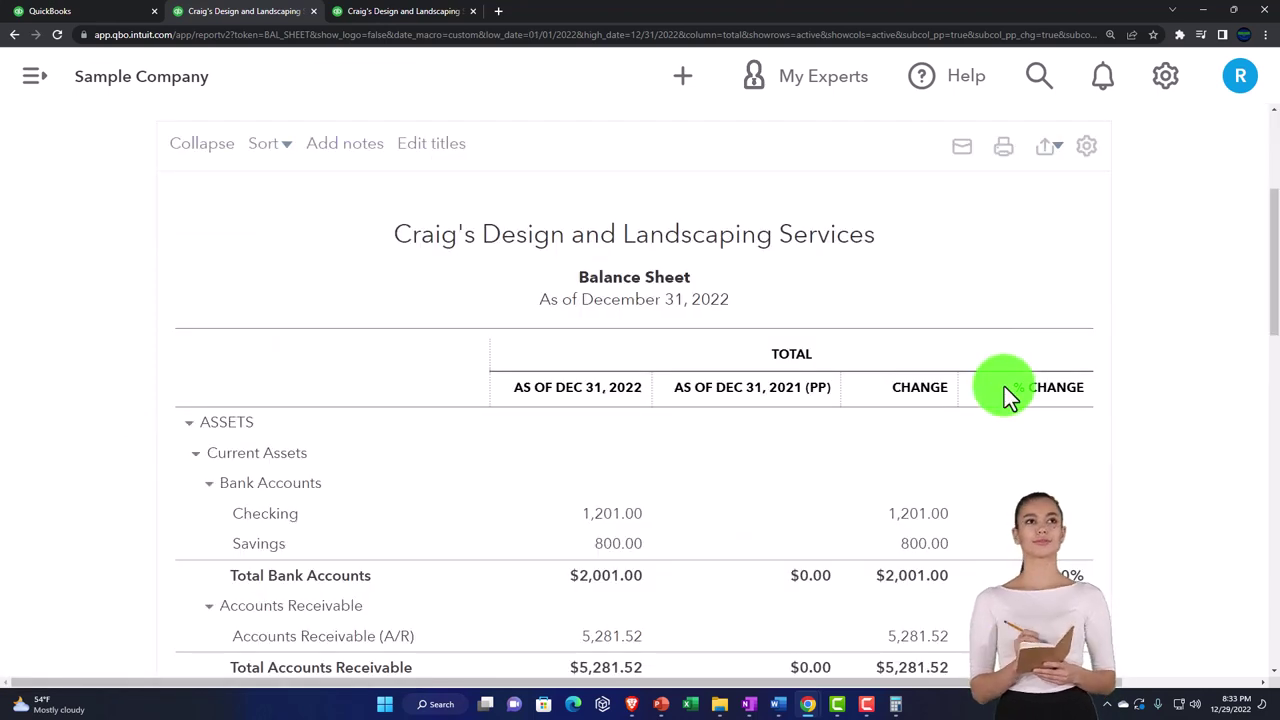
scroll(1004, 386, "down", 1)
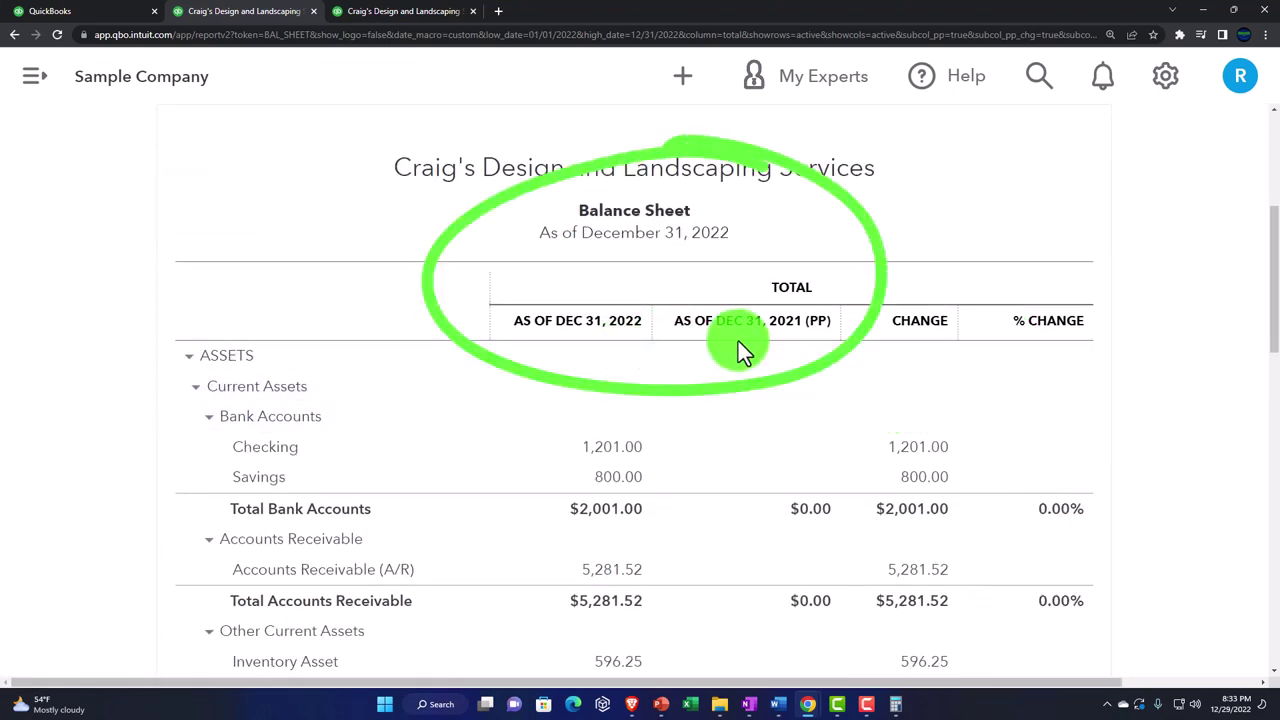
Remove the previous period comparison from the Balance Sheet and rerun the report.
scroll(716, 403, "up", 3)
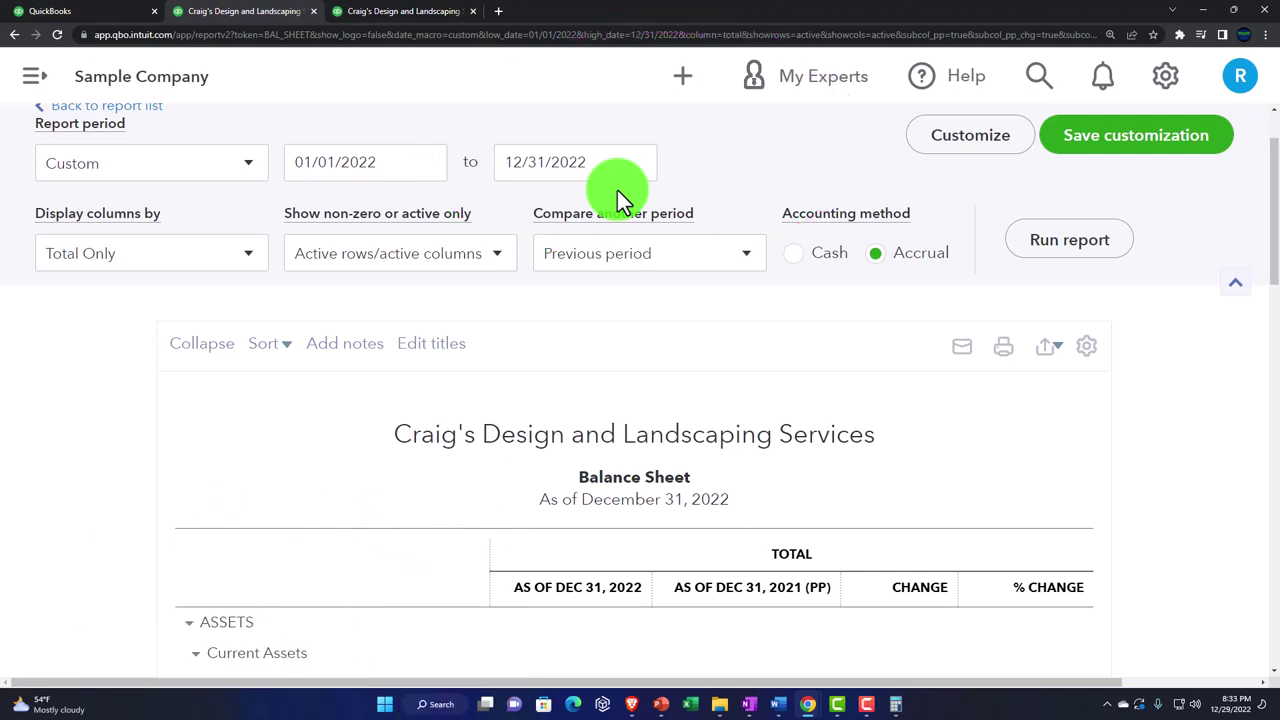
left_click(728, 262)
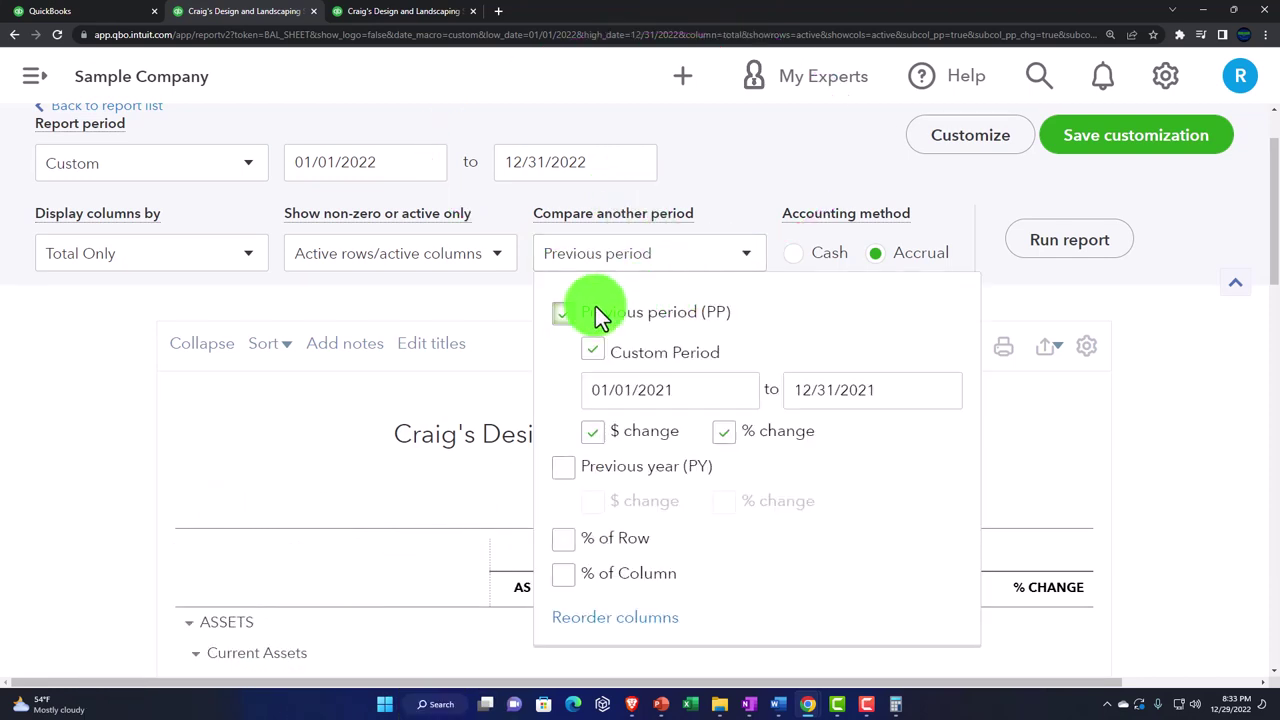
left_click(566, 316)
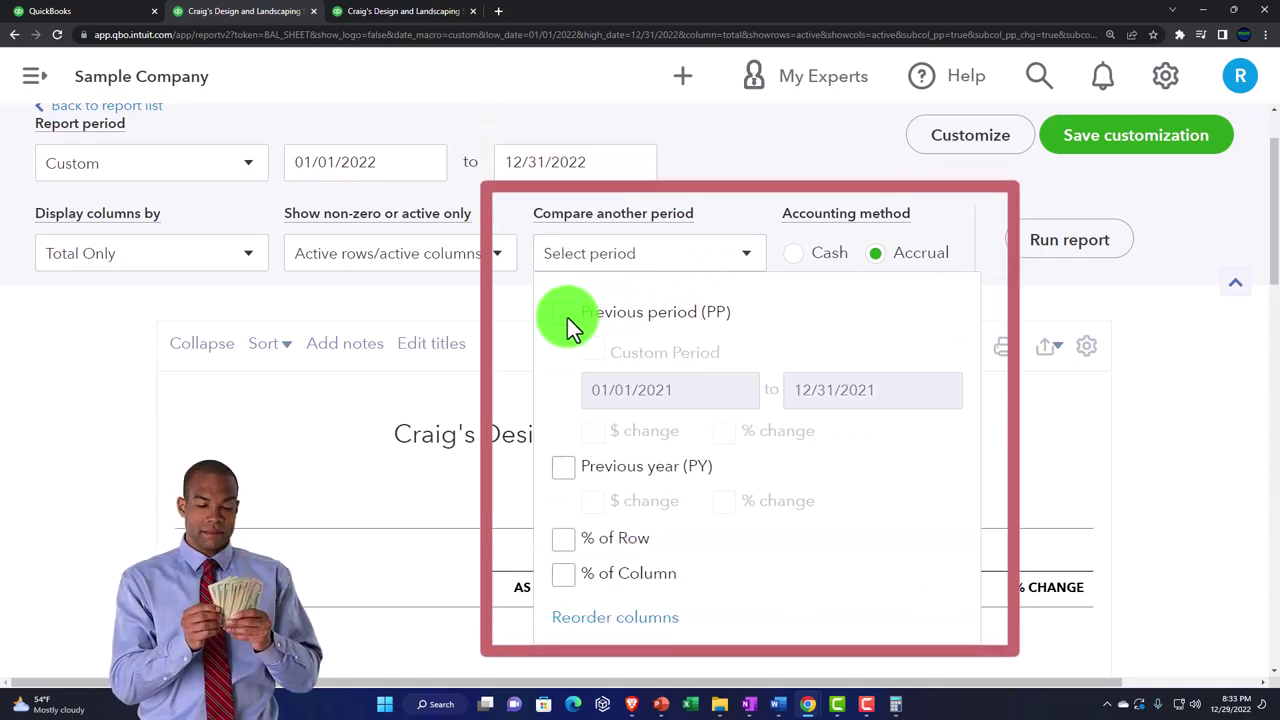
scroll(1000, 300, "down", 2)
scroll(872, 377, "up", 1)
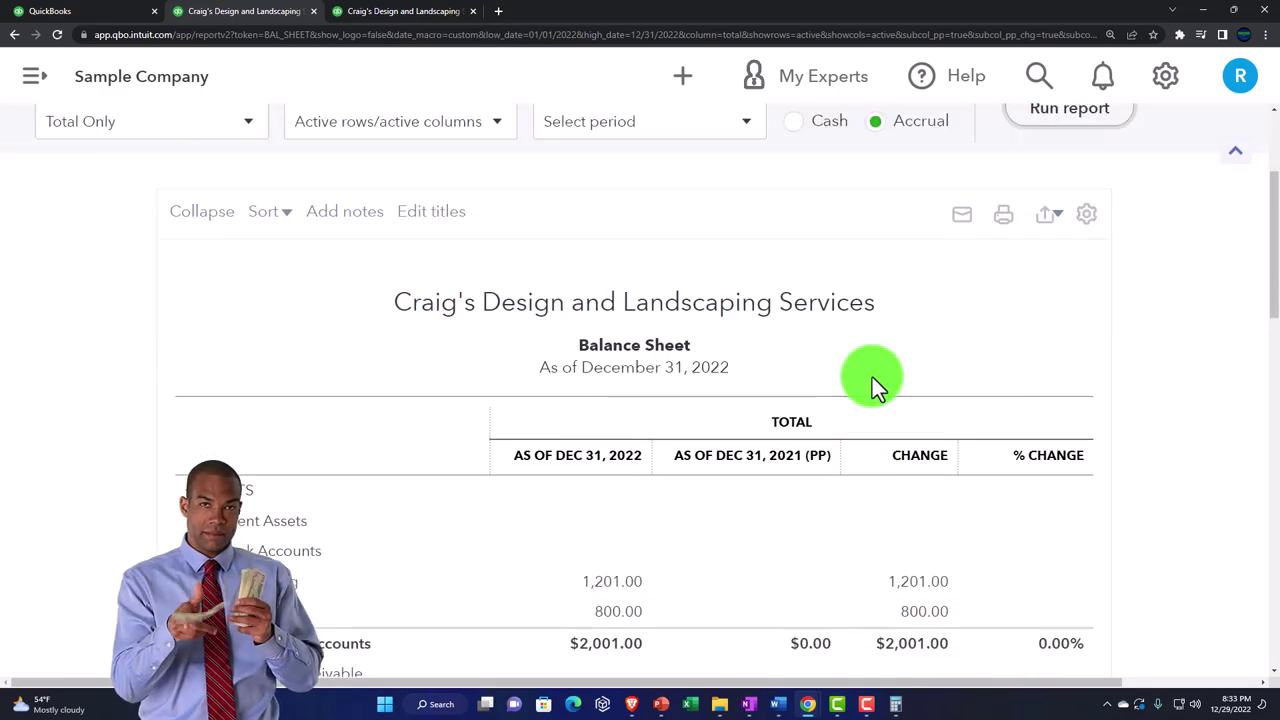
scroll(872, 377, "up", 2)
left_click(1040, 331)
scroll(514, 500, "down", 2)
Set the Balance Sheet's report period to 03/01/2022 through 03/31/2022.
scroll(398, 335, "up", 2)
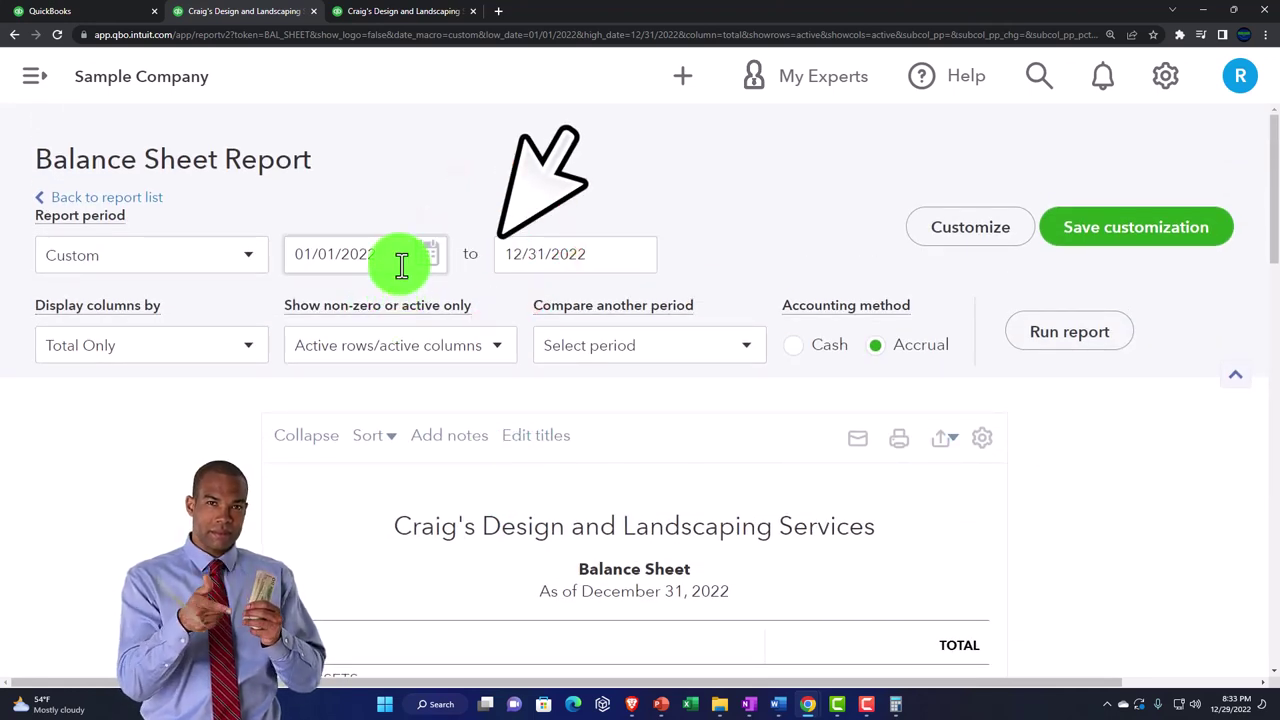
left_click_drag(400, 258, 321, 255)
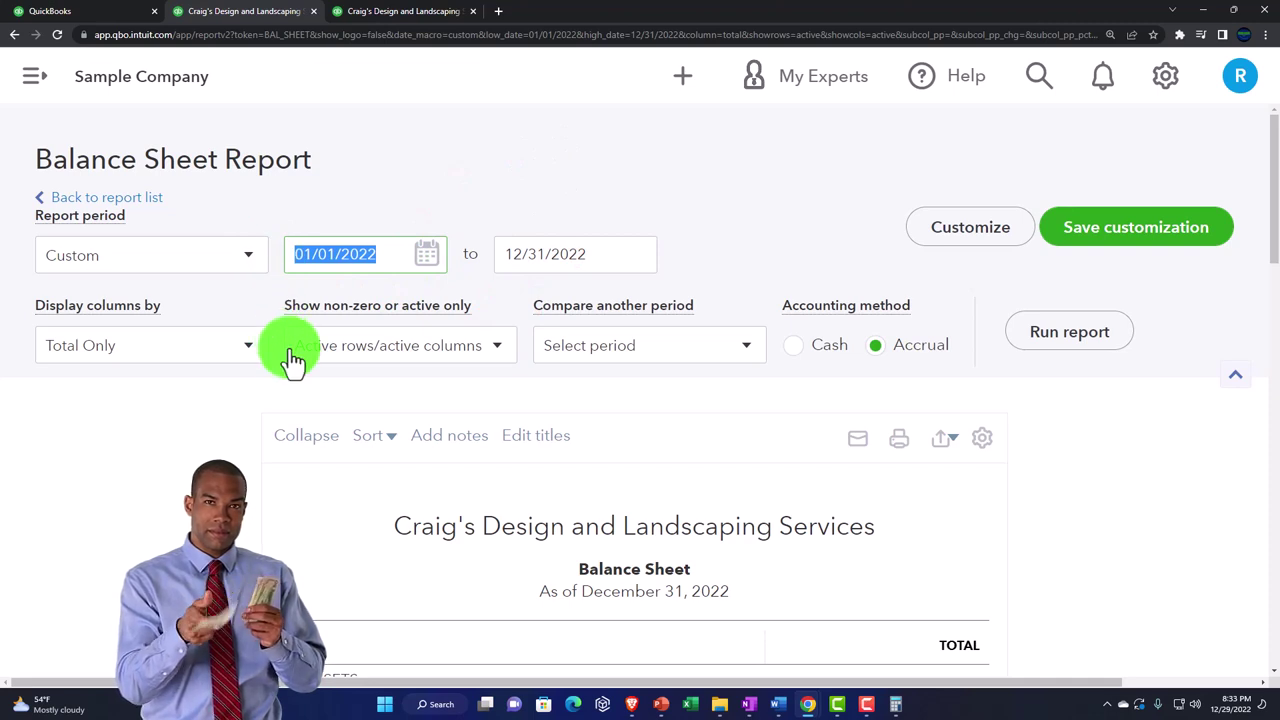
type("03/01/202")
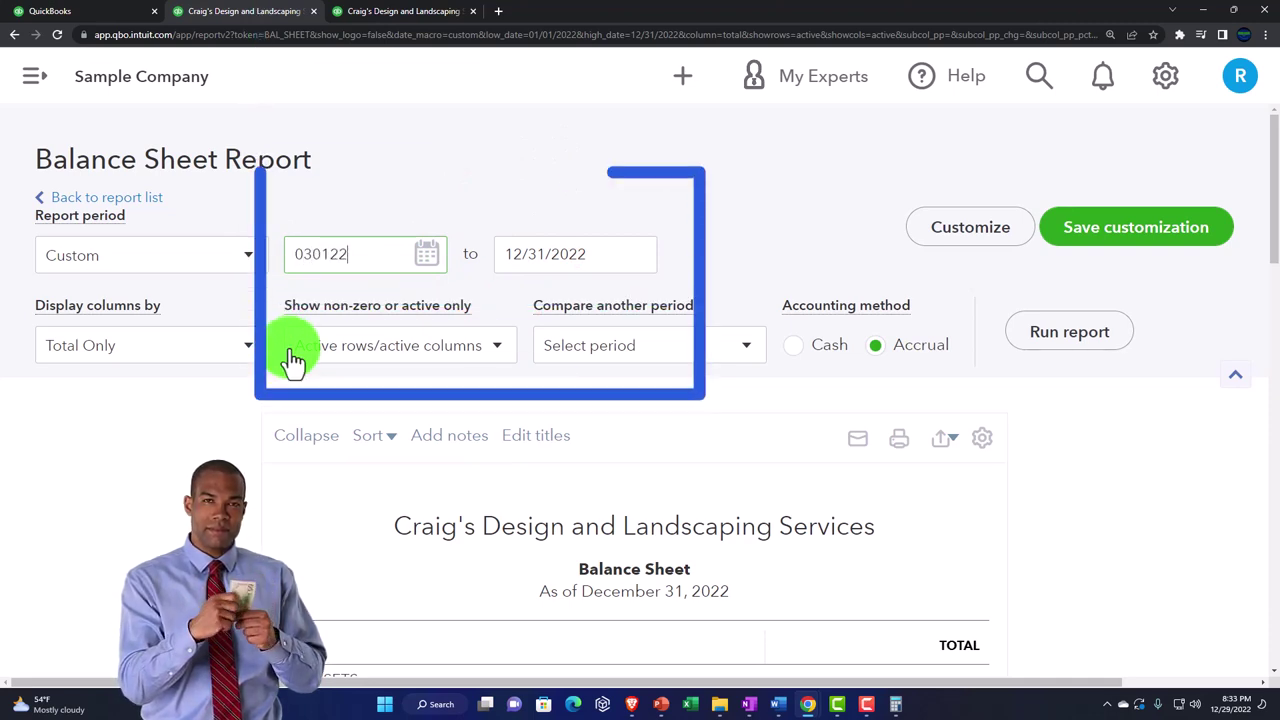
key("Tab")
type("03")
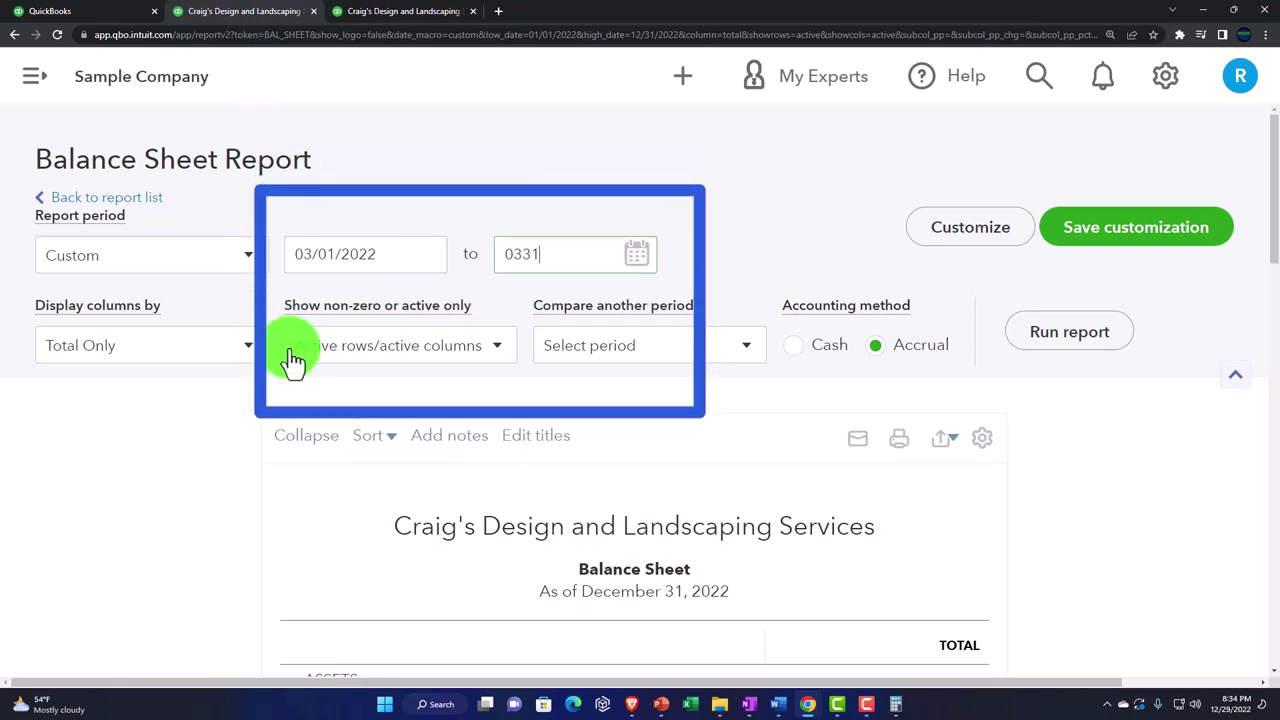
key("Tab")
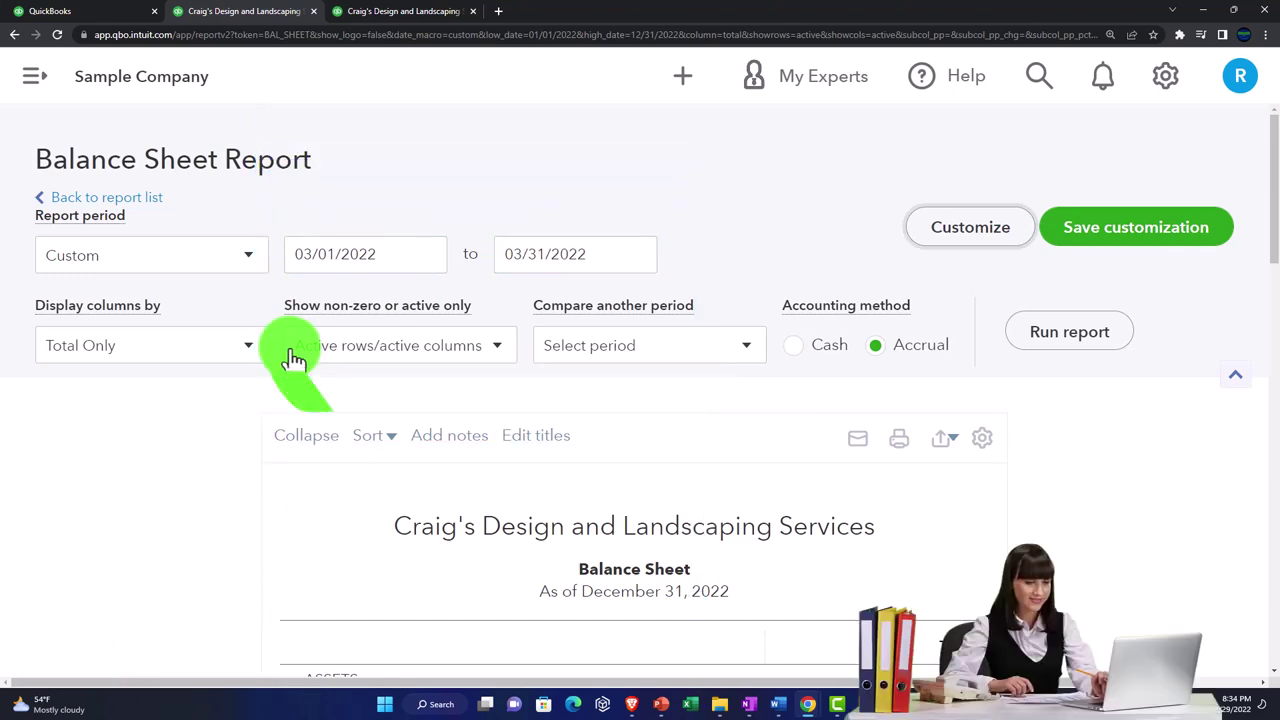
Turn on the previous year (PY) comparison for the Balance Sheet and rerun the report.
left_click(746, 352)
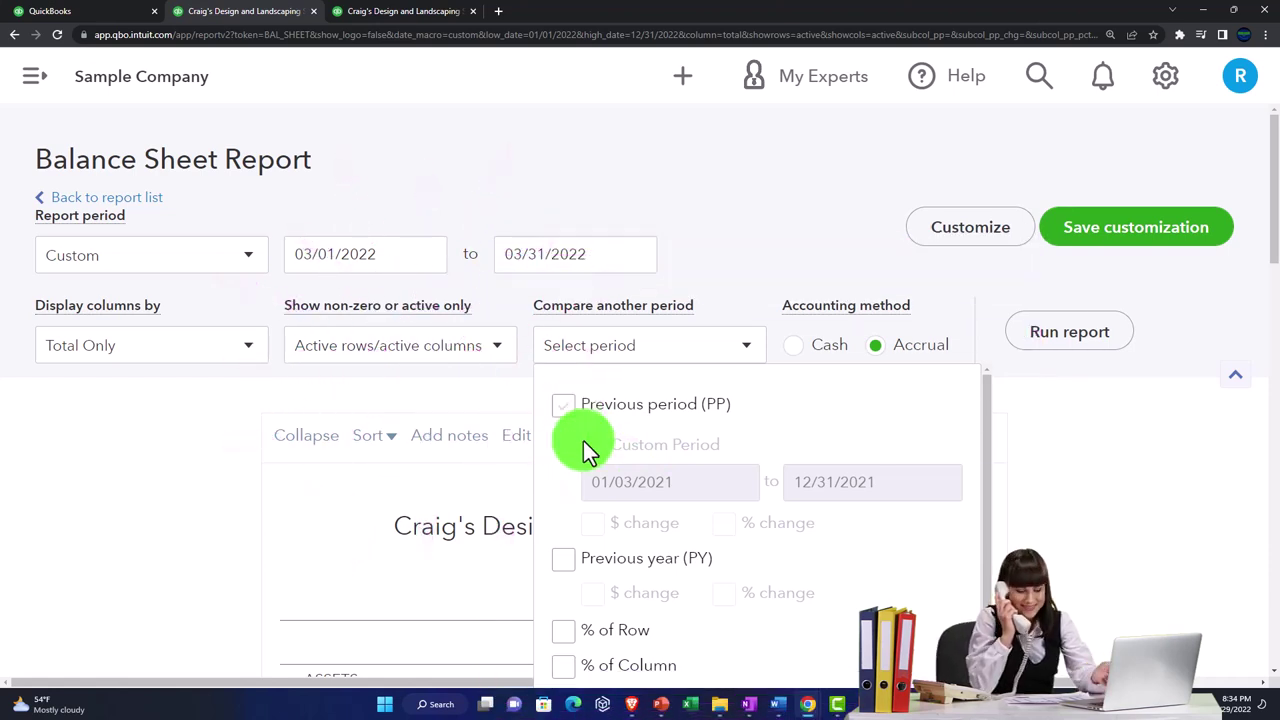
scroll(568, 557, "down", 1)
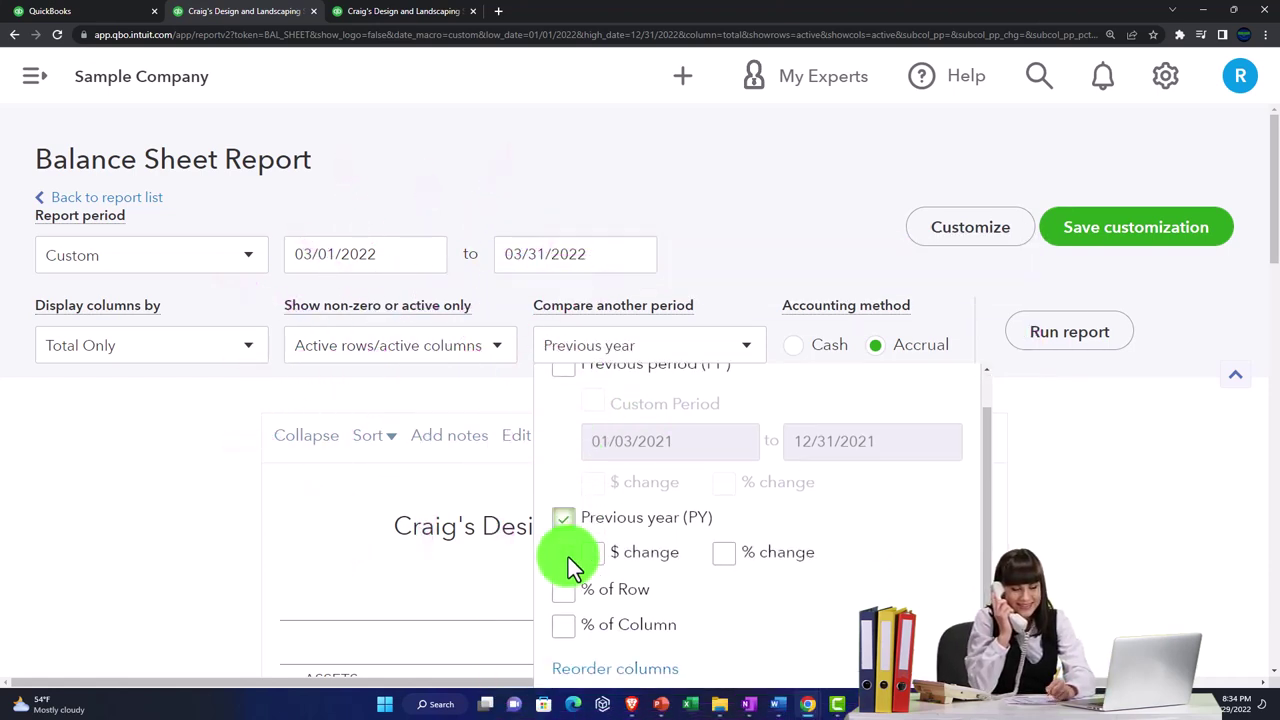
left_click(1094, 333)
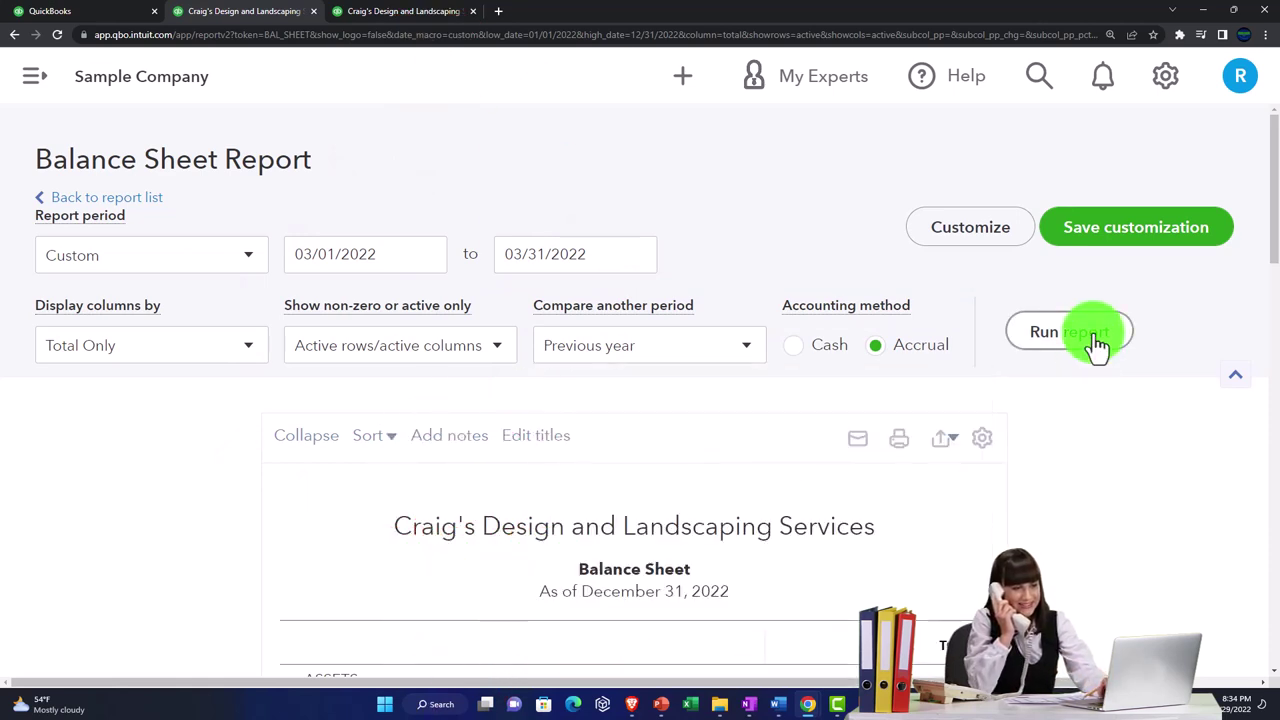
scroll(1095, 340, "down", 2)
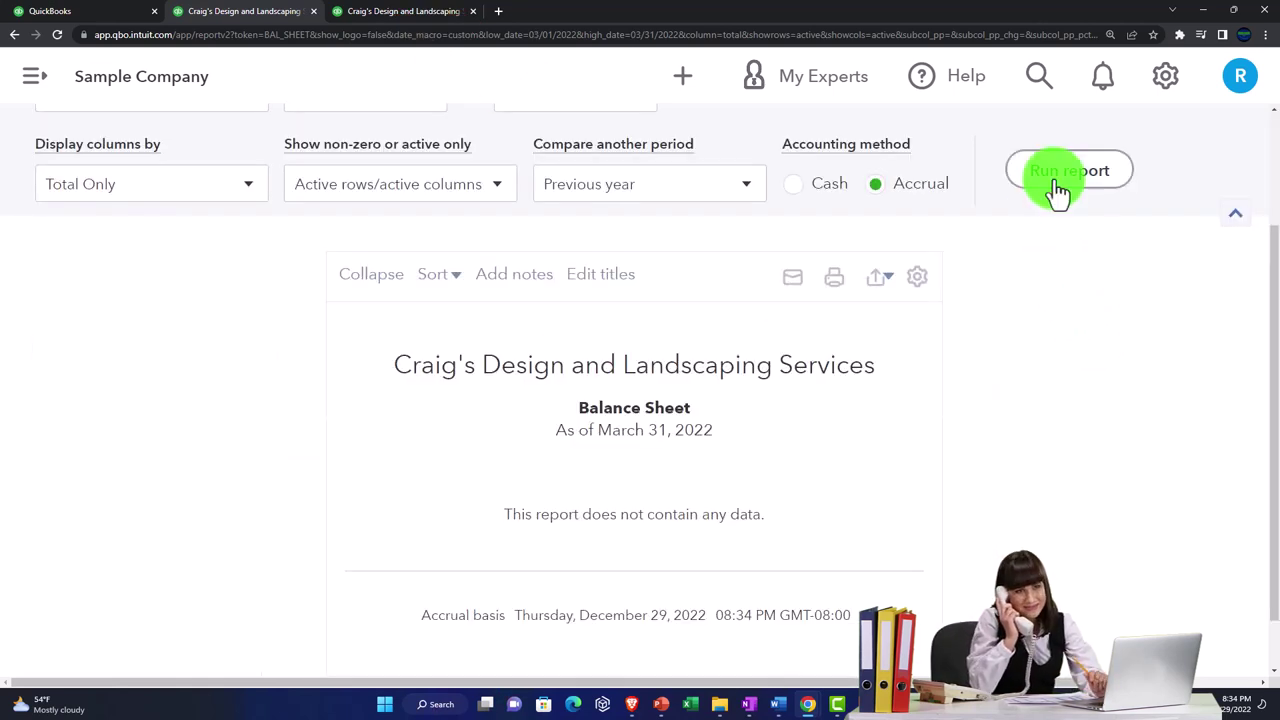
Set the Balance Sheet's report period to 11/01/2022 through 11/30/2022 and rerun the report.
scroll(838, 510, "up", 2)
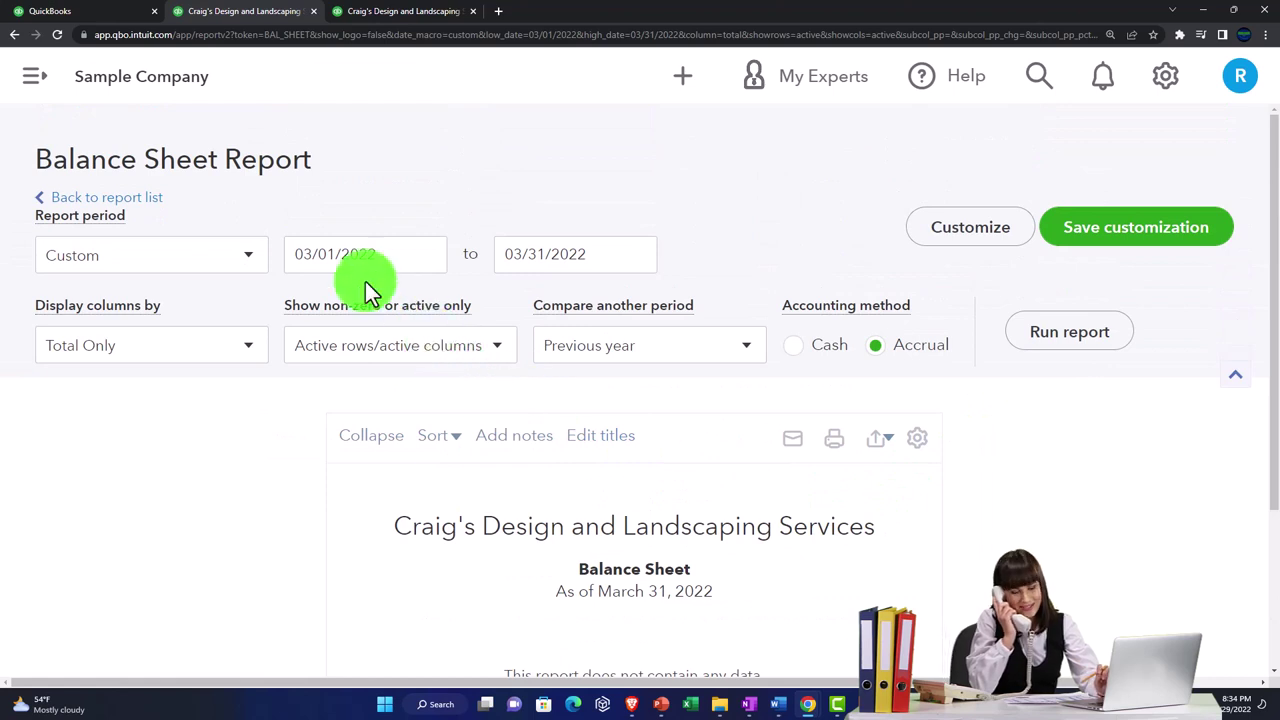
left_click(313, 252)
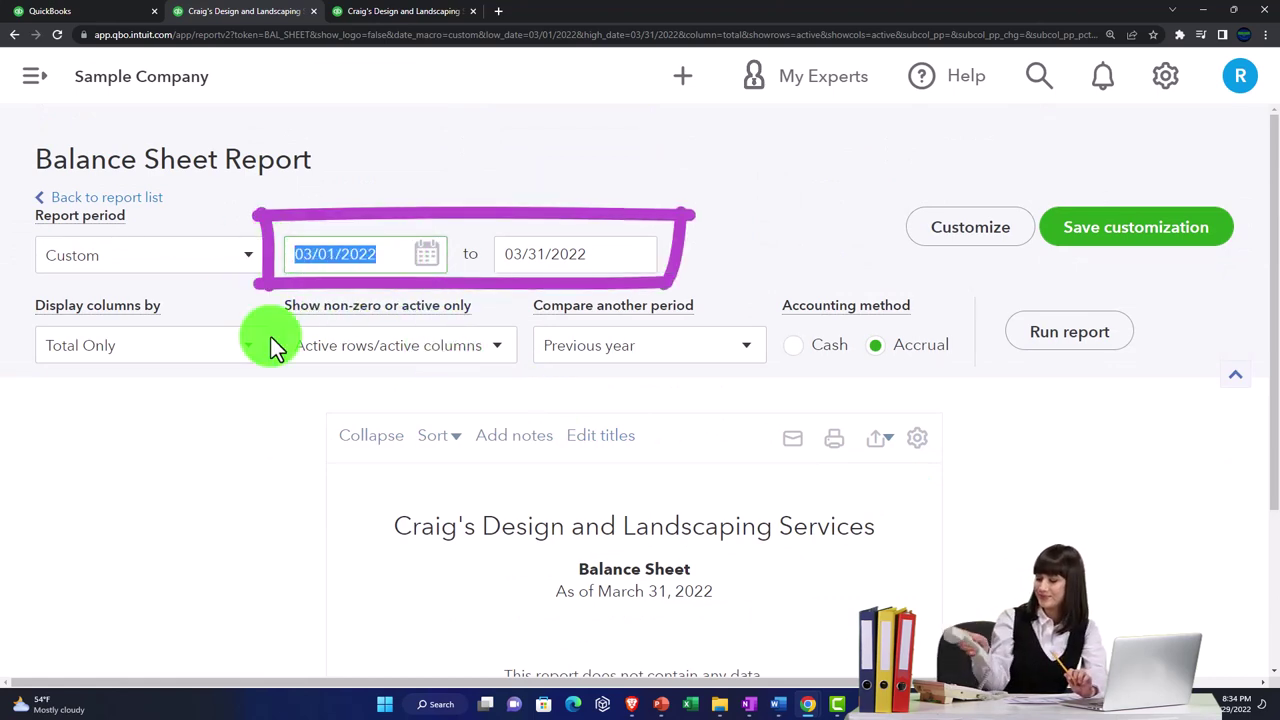
type("11/01/202")
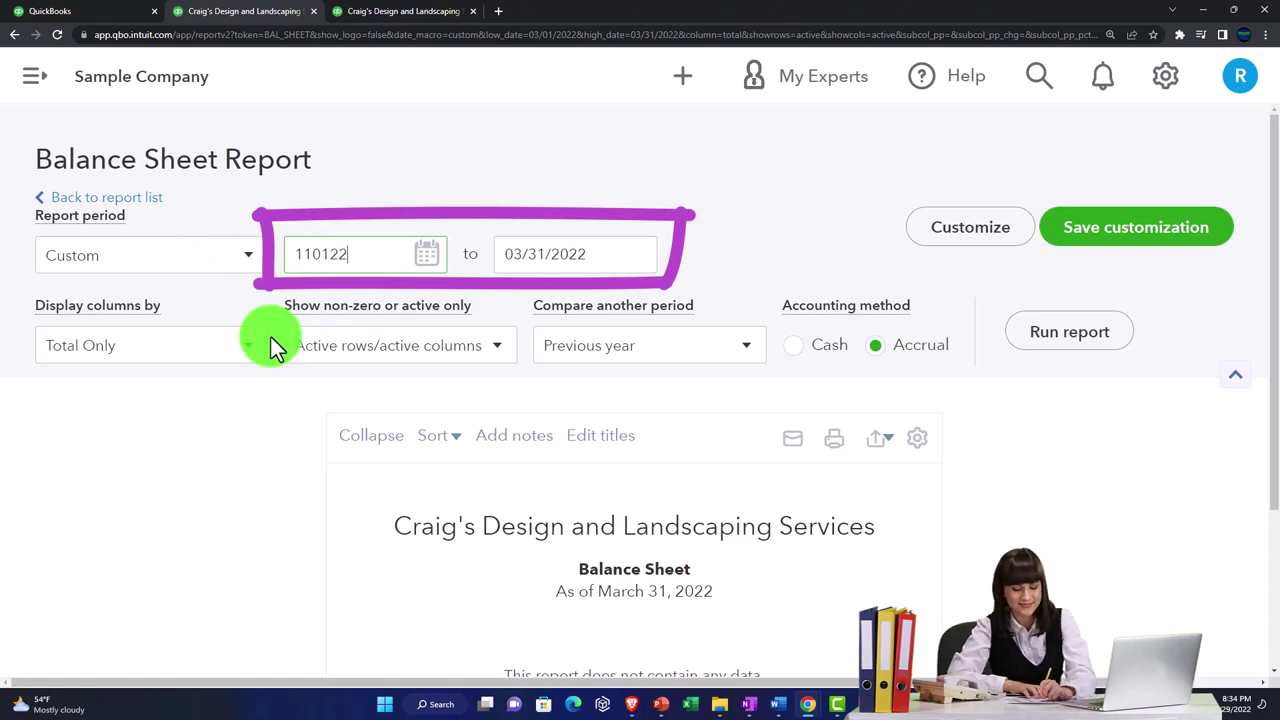
key("Tab")
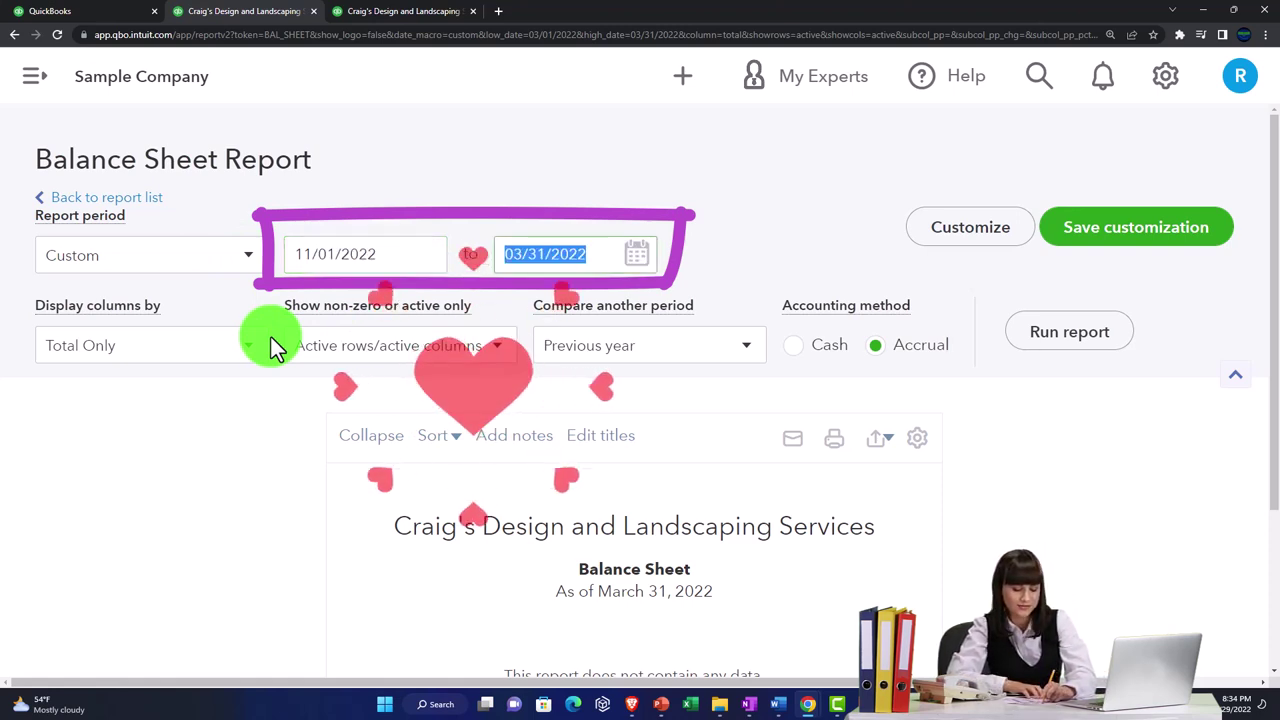
type("1131")
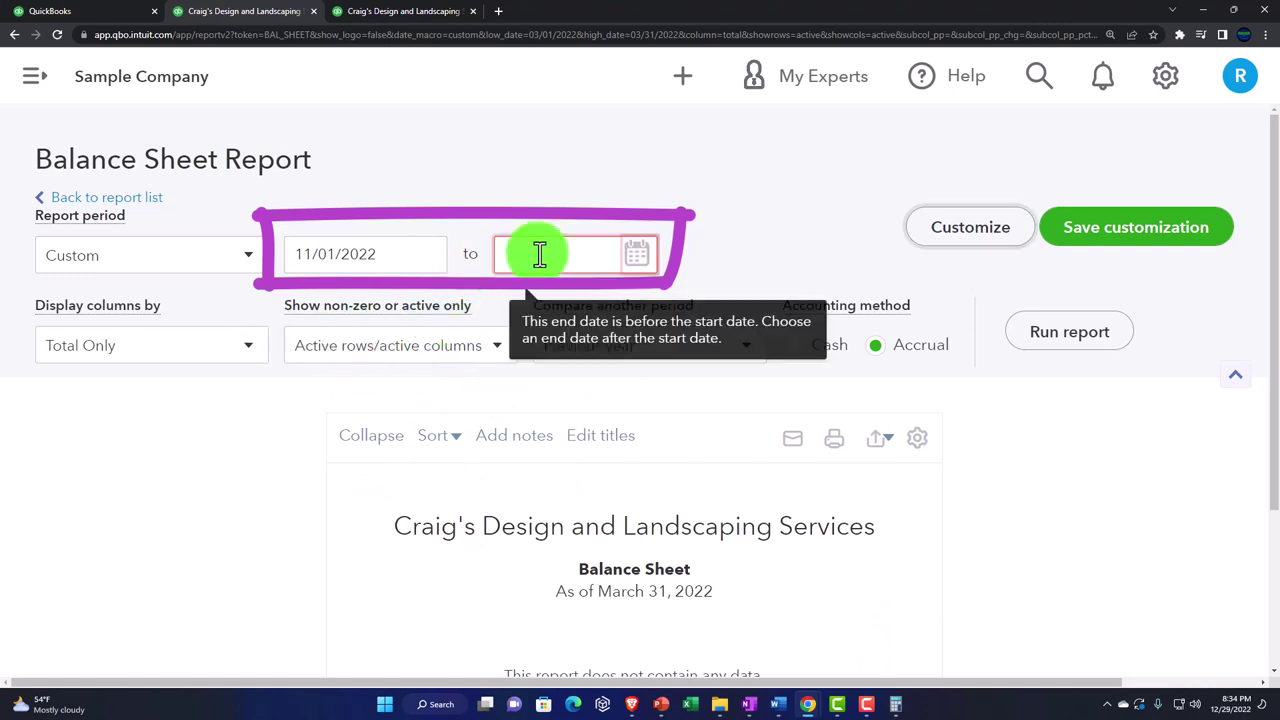
left_click(540, 254)
type("11/30/20")
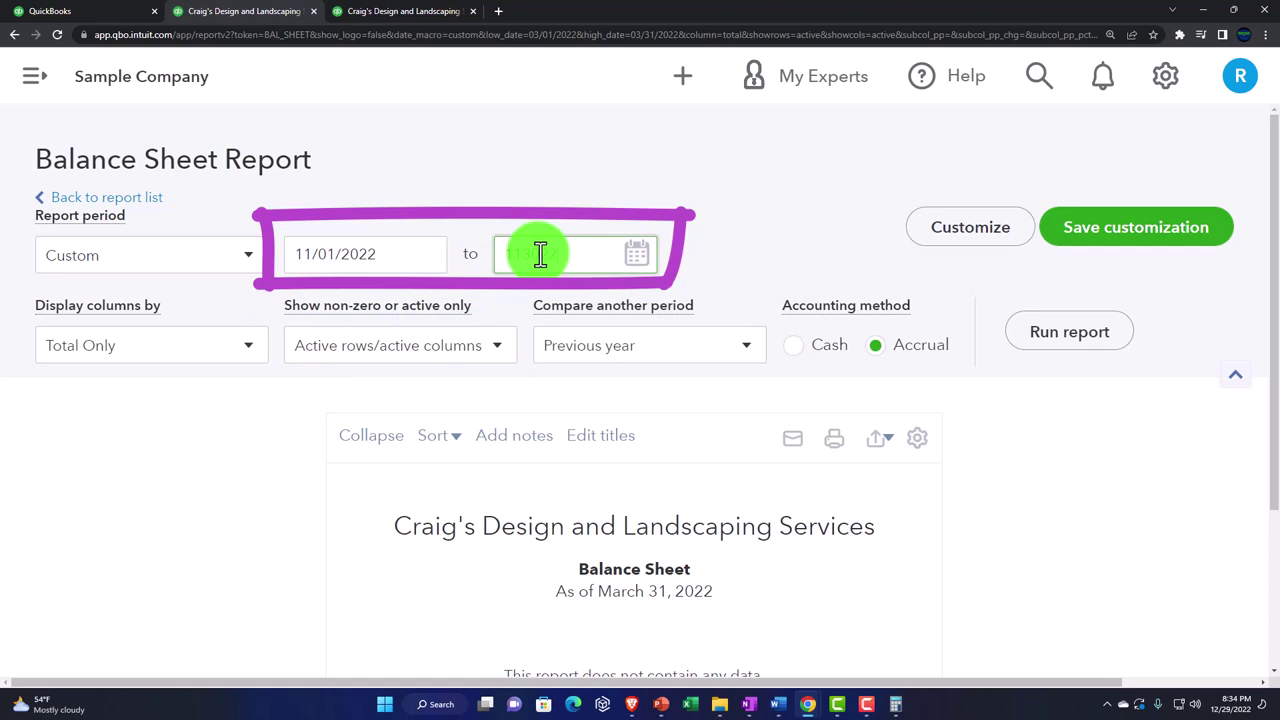
type("22")
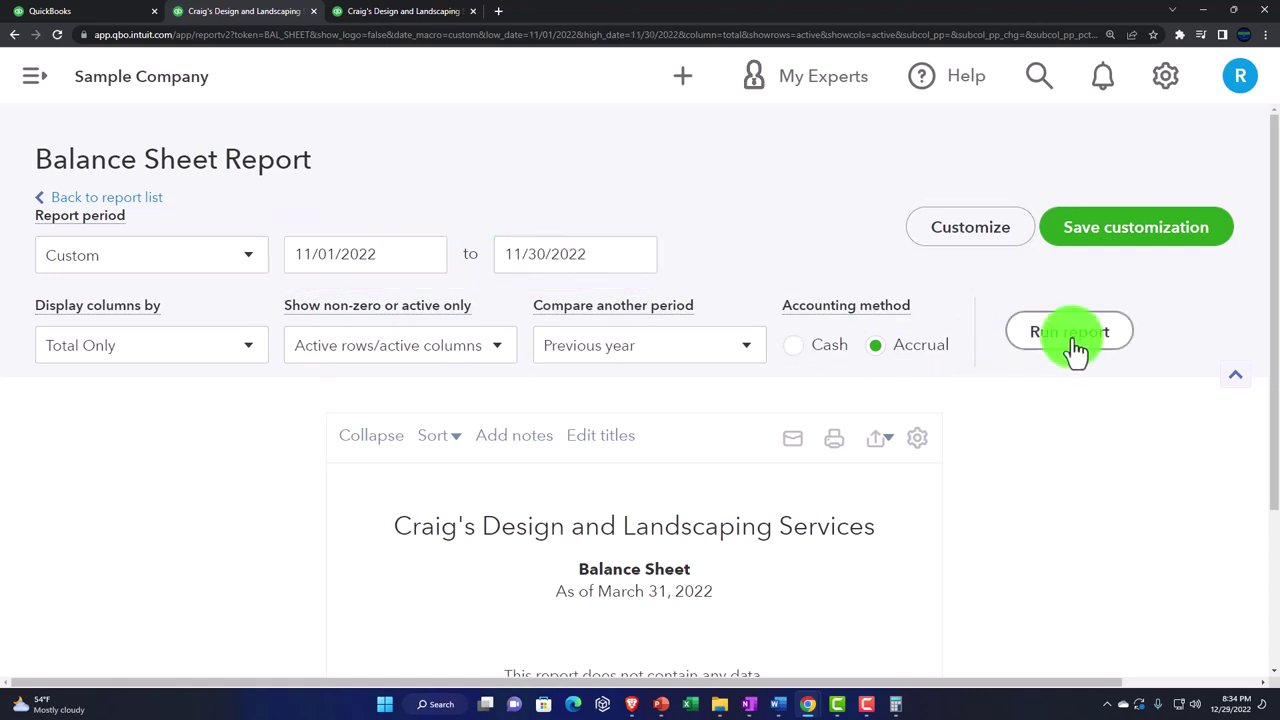
left_click(1070, 335)
scroll(1061, 377, "down", 2)
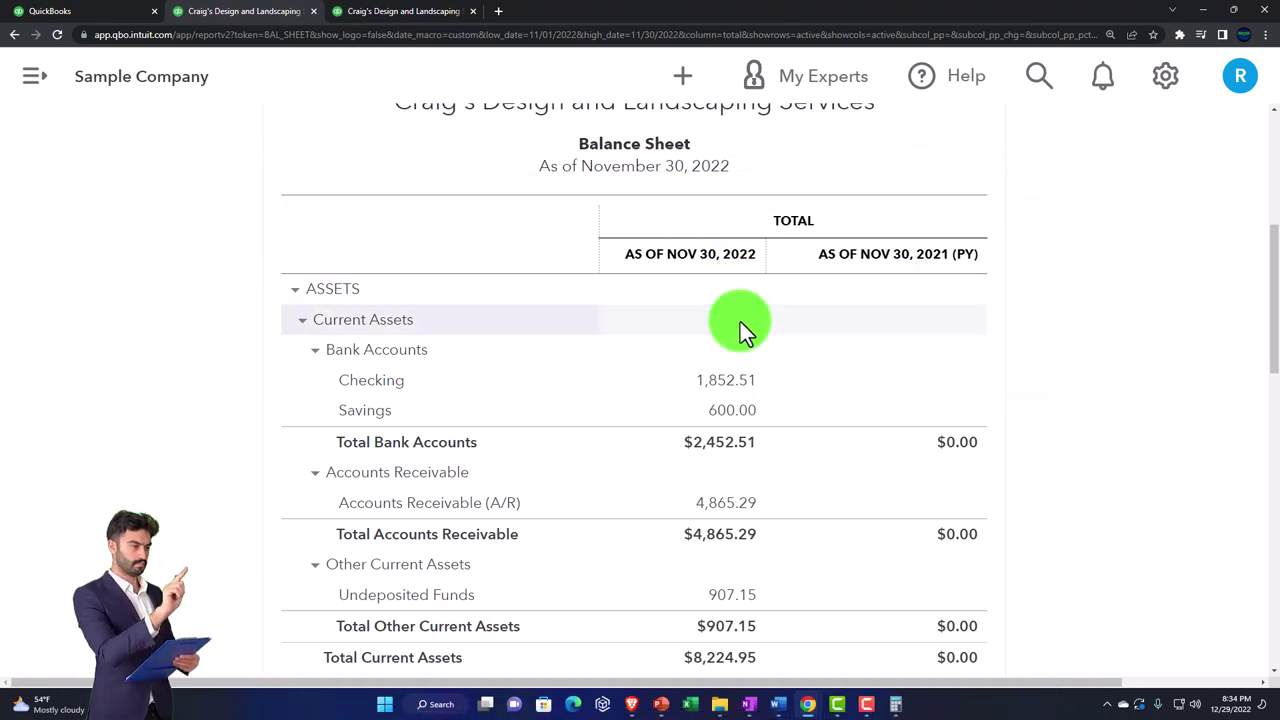
Add the $ change and % change columns to the previous year comparison, rerun the report, and review the asset rows.
scroll(740, 322, "up", 4)
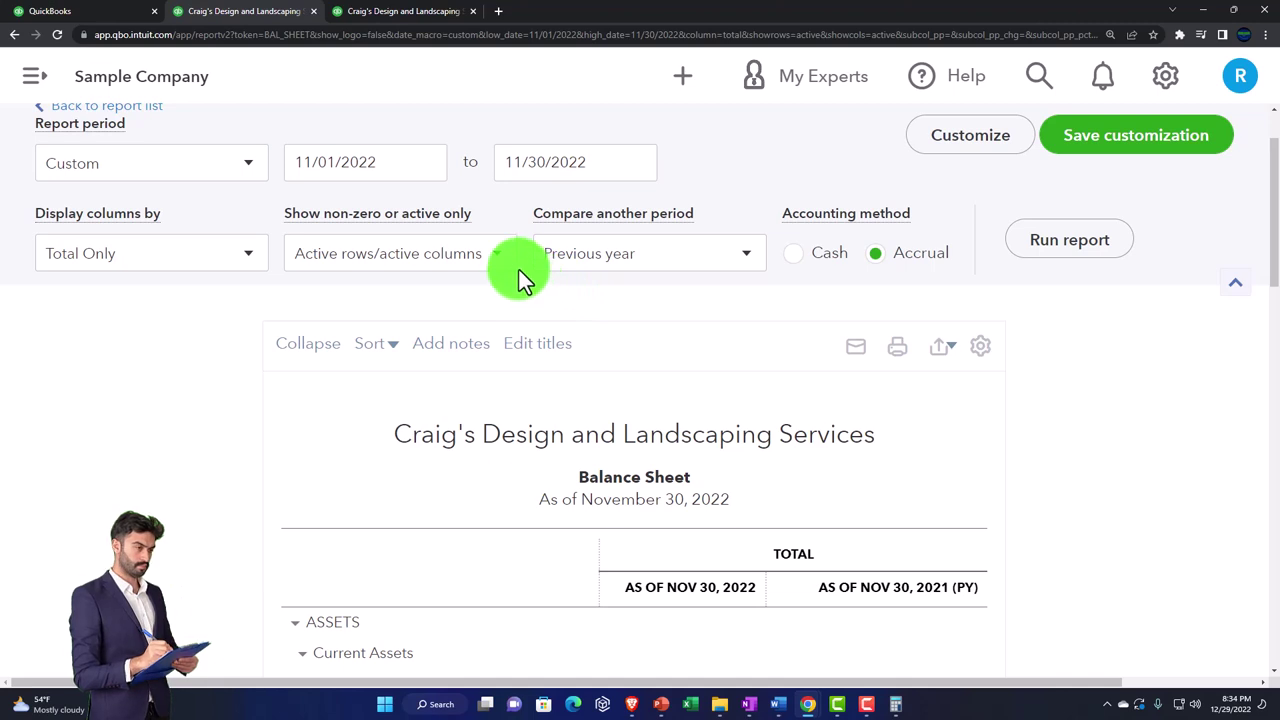
left_click(589, 258)
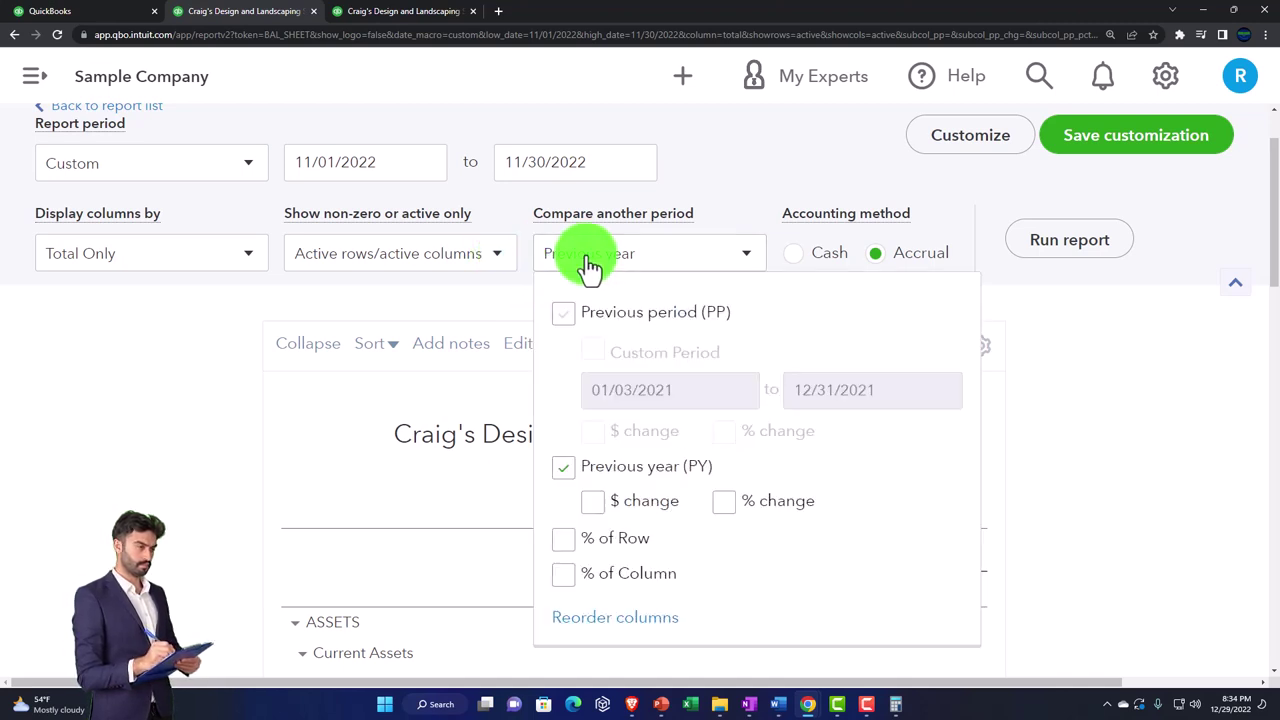
left_click(592, 500)
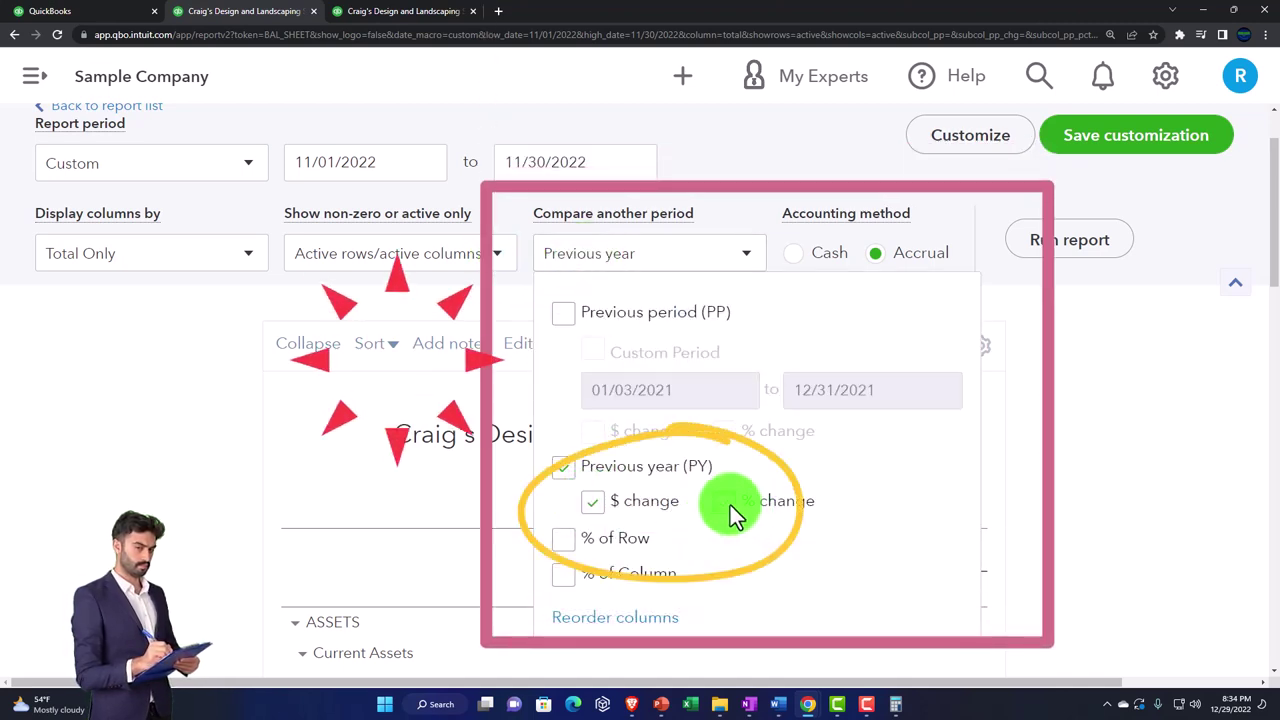
left_click(730, 505)
left_click(1063, 243)
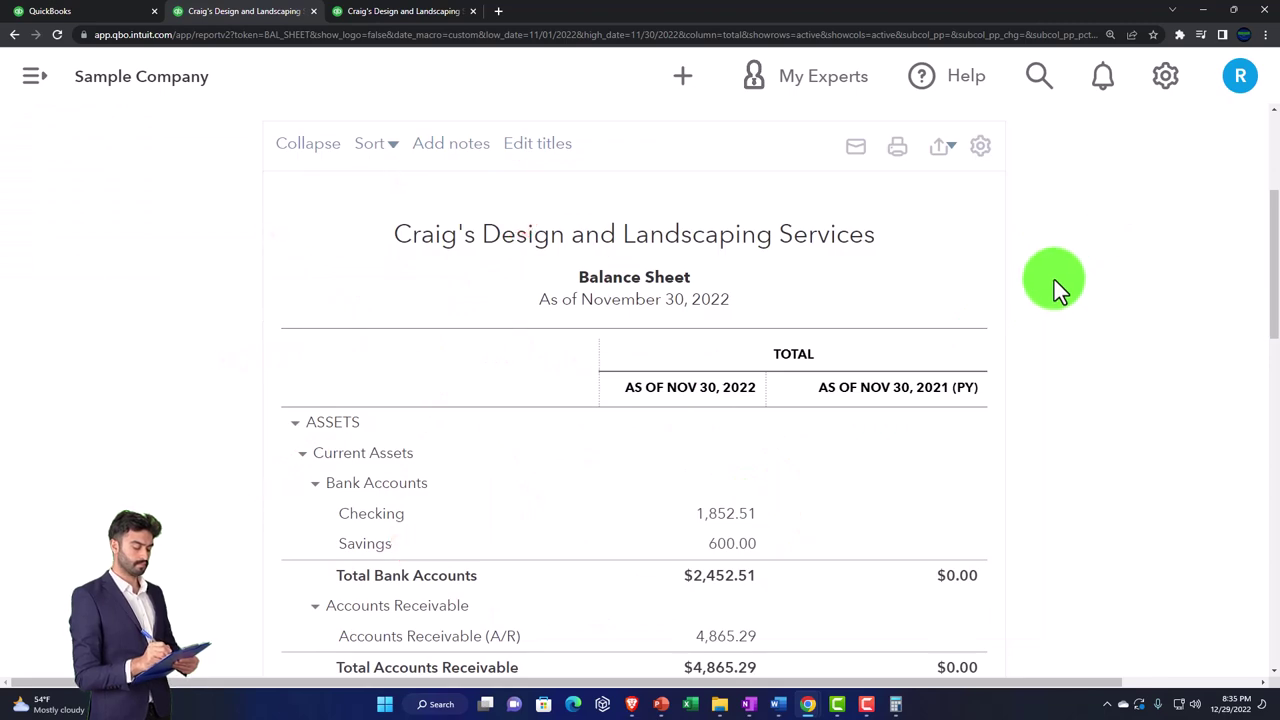
scroll(1054, 280, "up", 2)
left_click(1062, 190)
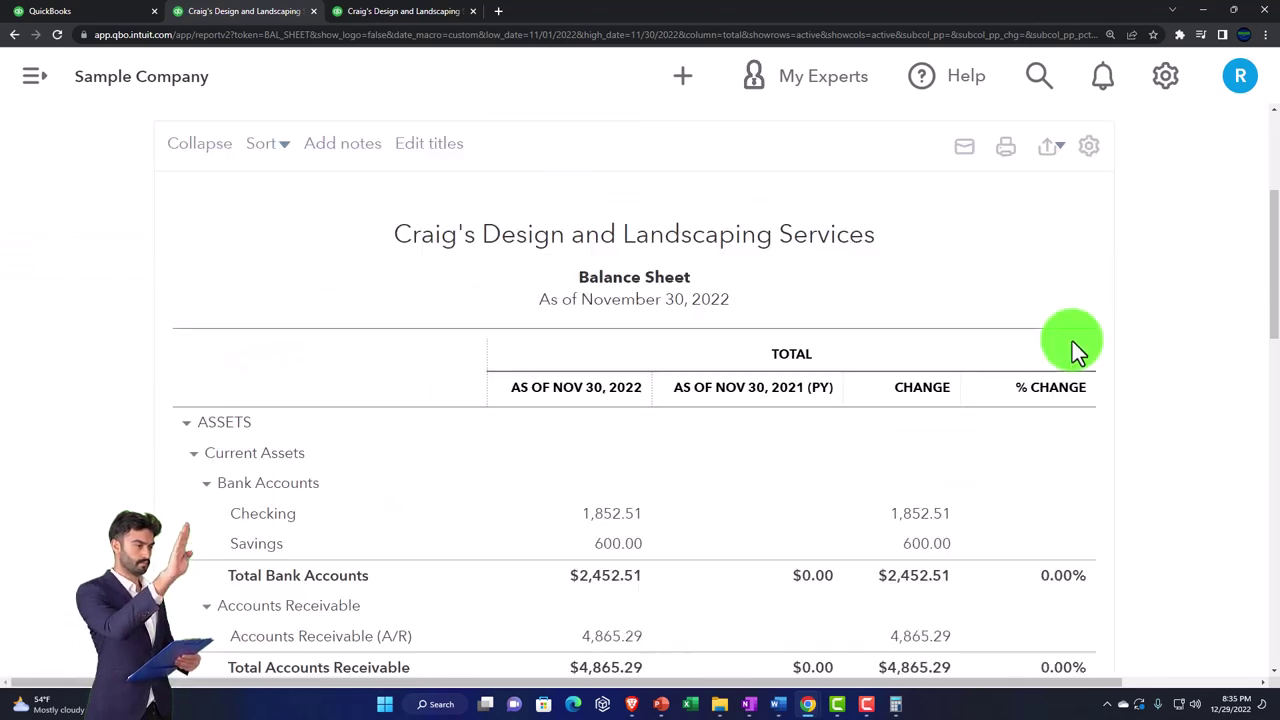
scroll(1097, 480, "down", 4)
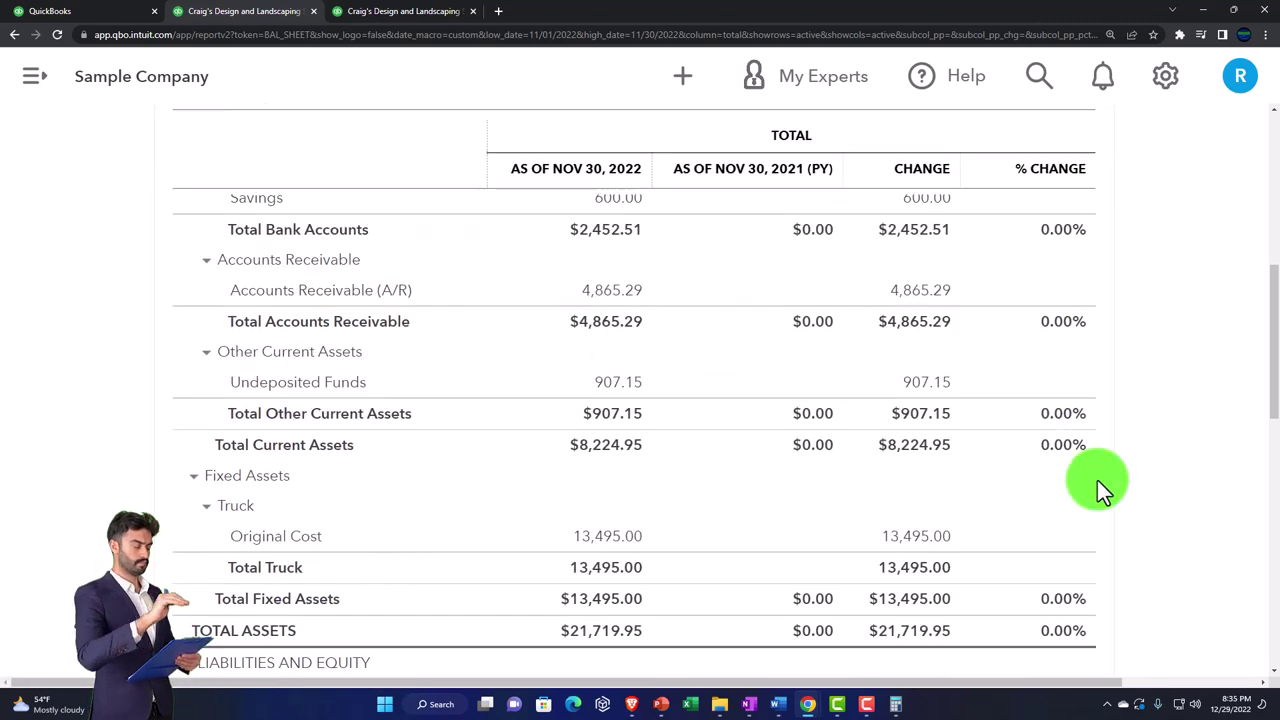
Set the Balance Sheet's report period to 10/01/2022 through 12/31/2022.
scroll(1097, 480, "up", 5)
scroll(680, 452, "up", 2)
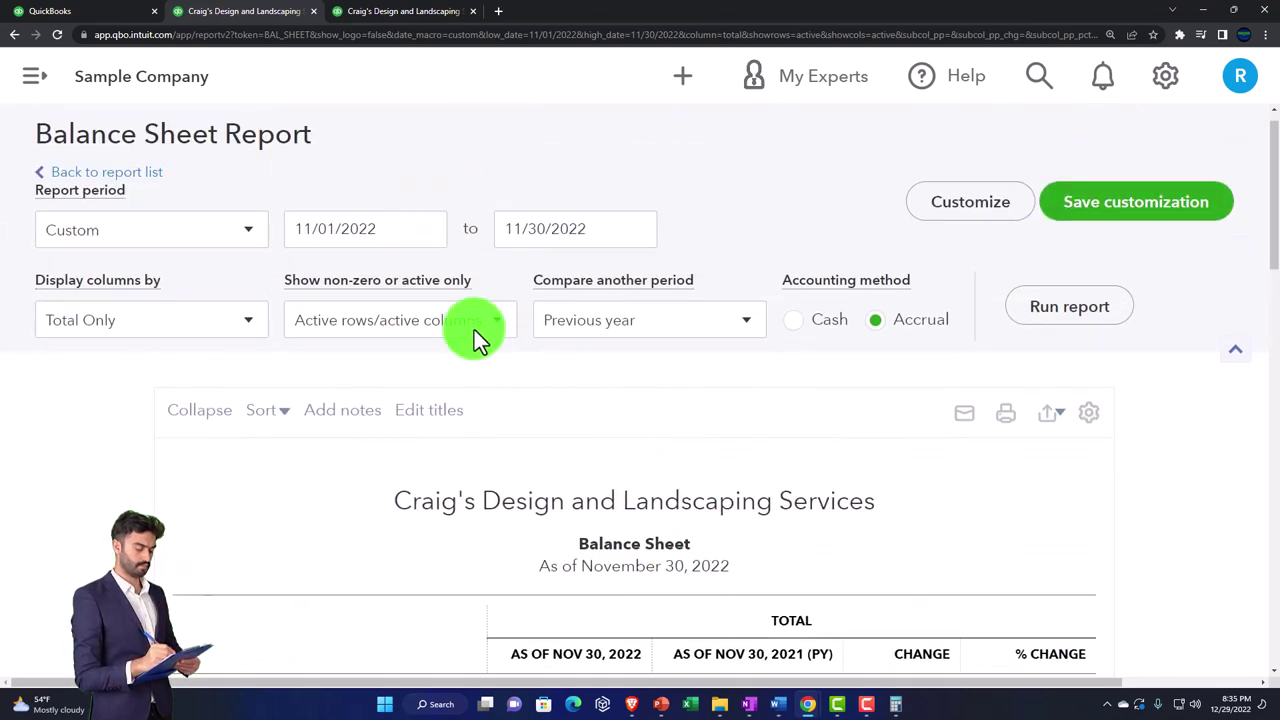
left_click_drag(401, 233, 285, 228)
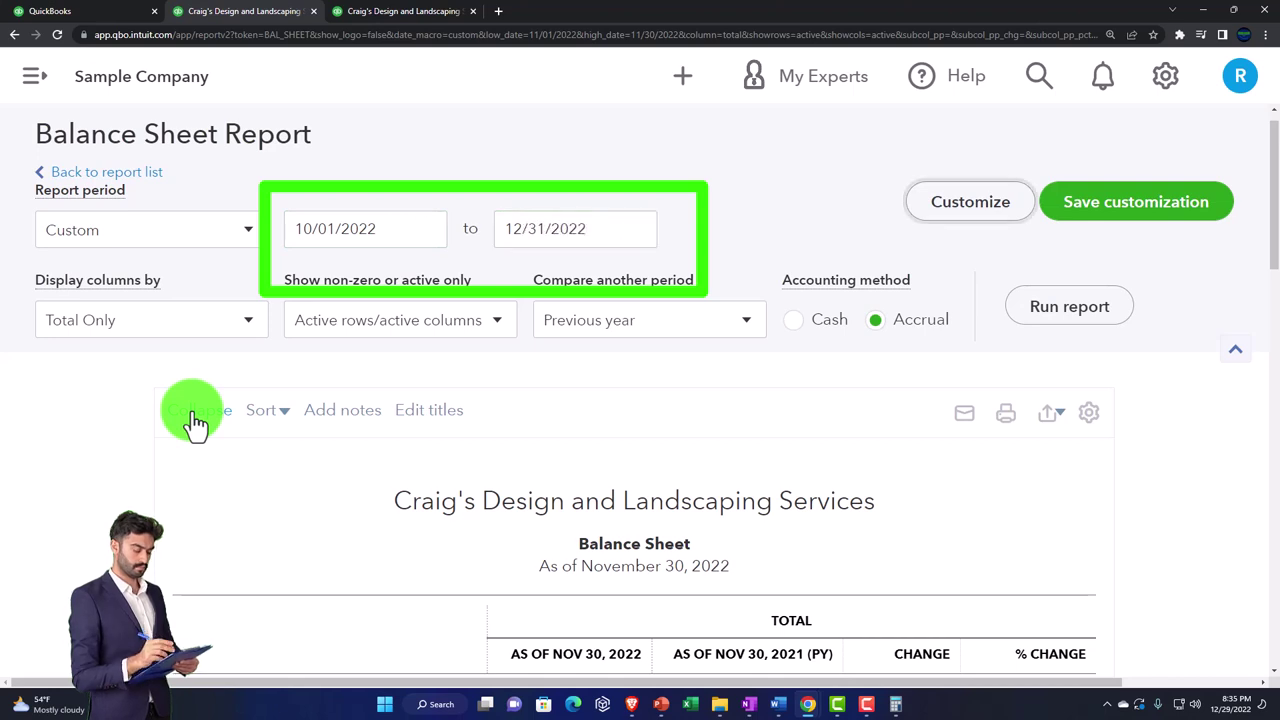
Rerun the Balance Sheet for the new report period and review the asset rows against the previous year.
left_click(1068, 307)
scroll(1065, 332, "down", 3)
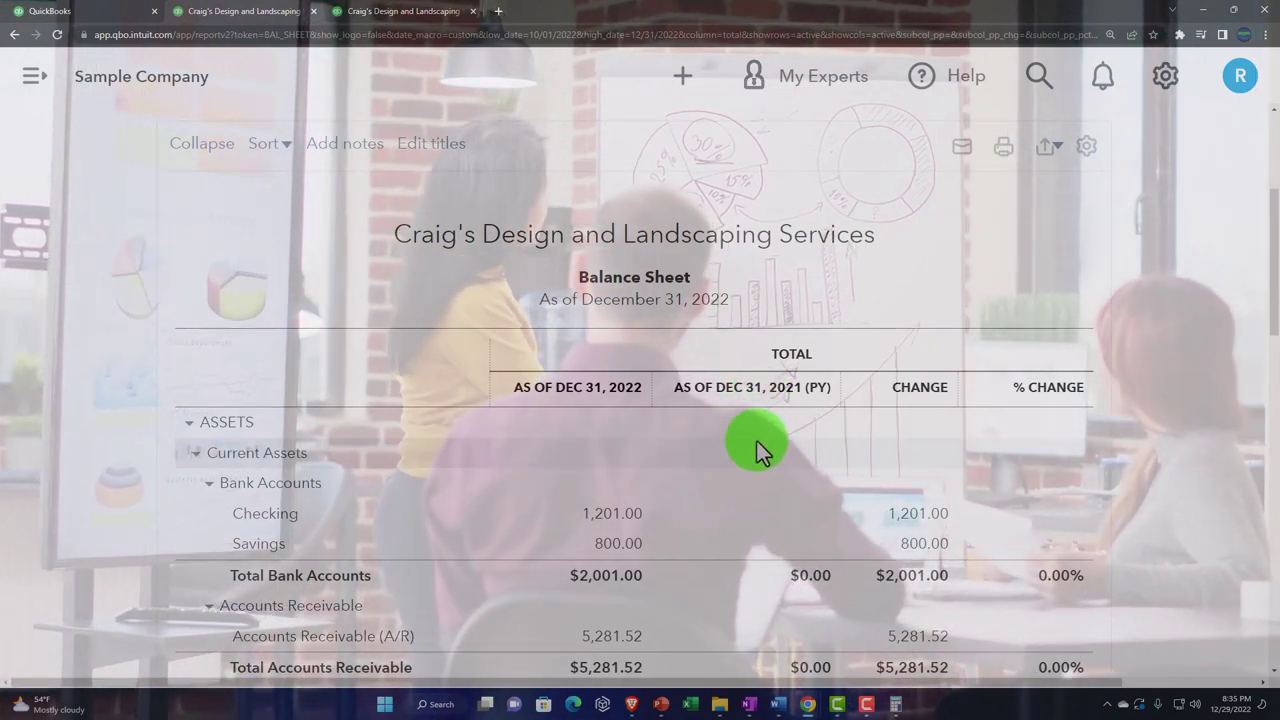
scroll(757, 441, "up", 3)
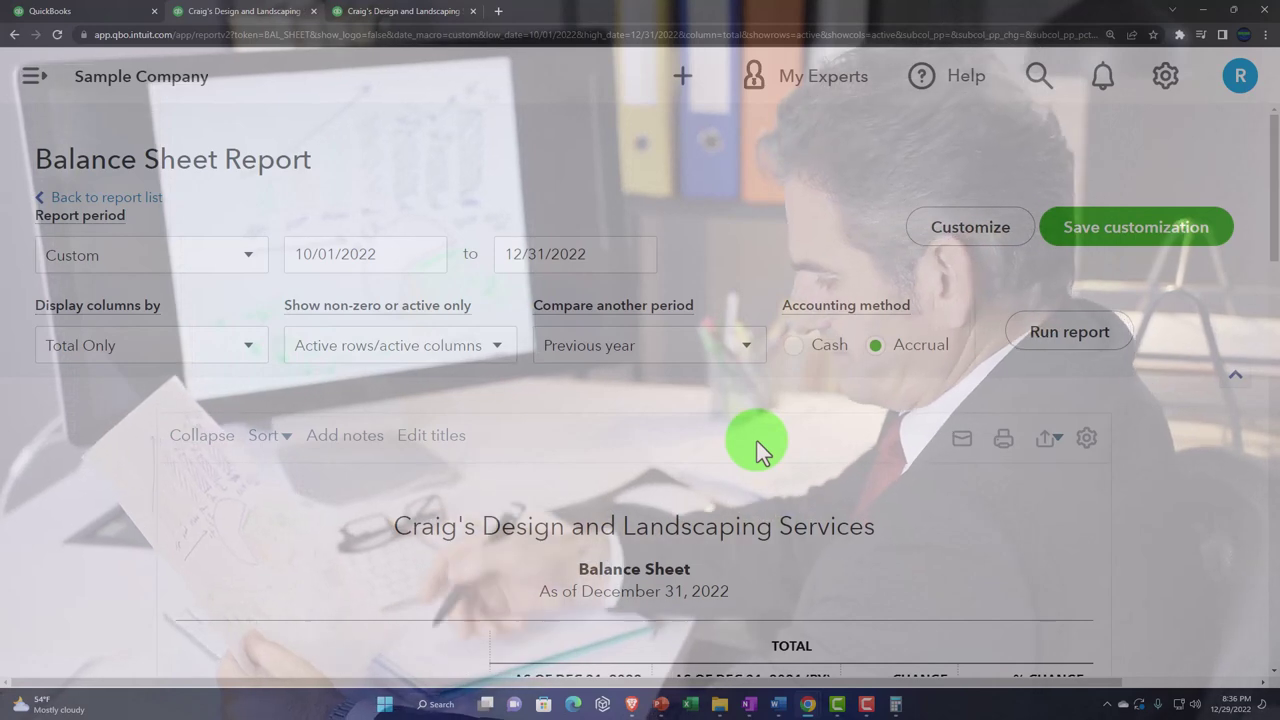
scroll(757, 441, "down", 1)
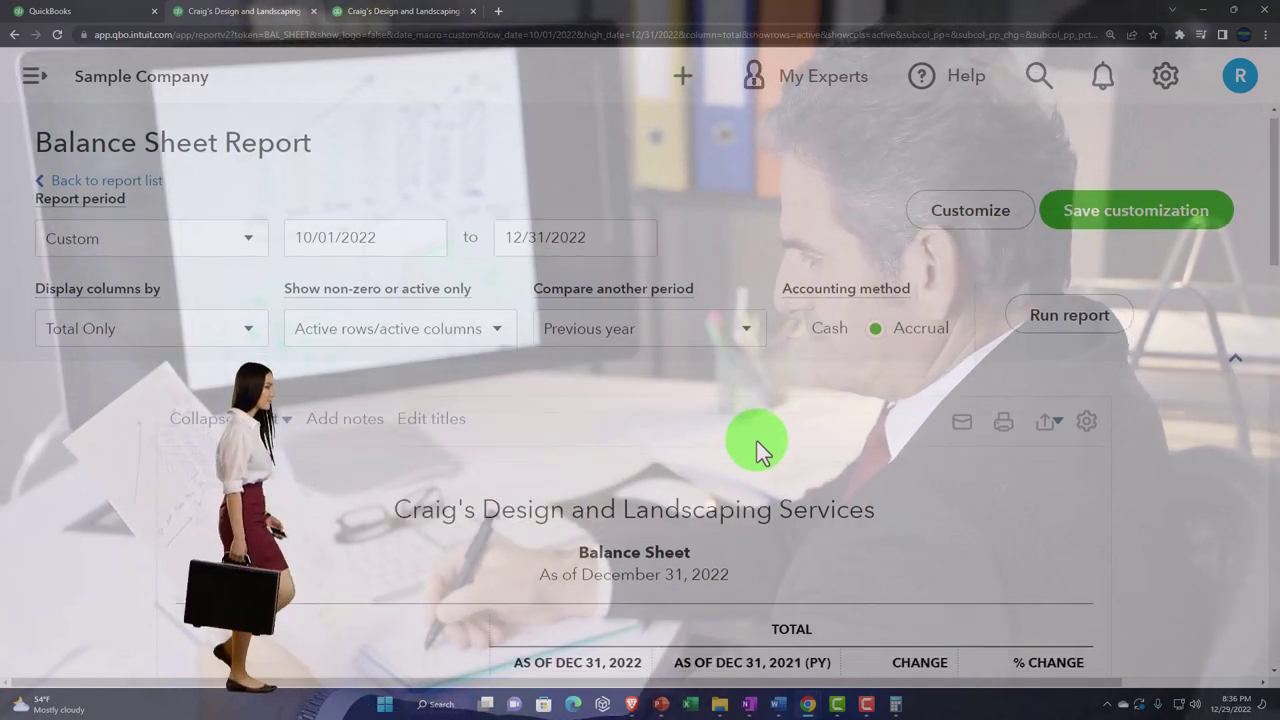
scroll(757, 441, "down", 4)
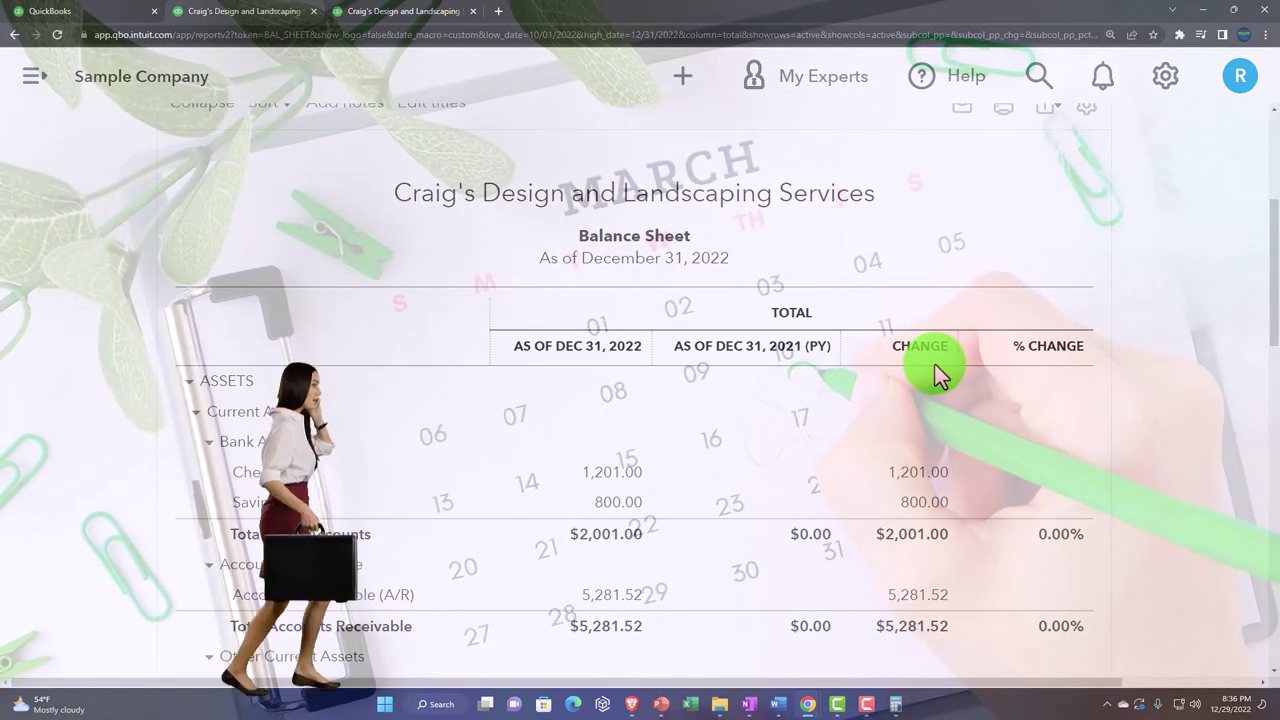
scroll(934, 363, "up", 3)
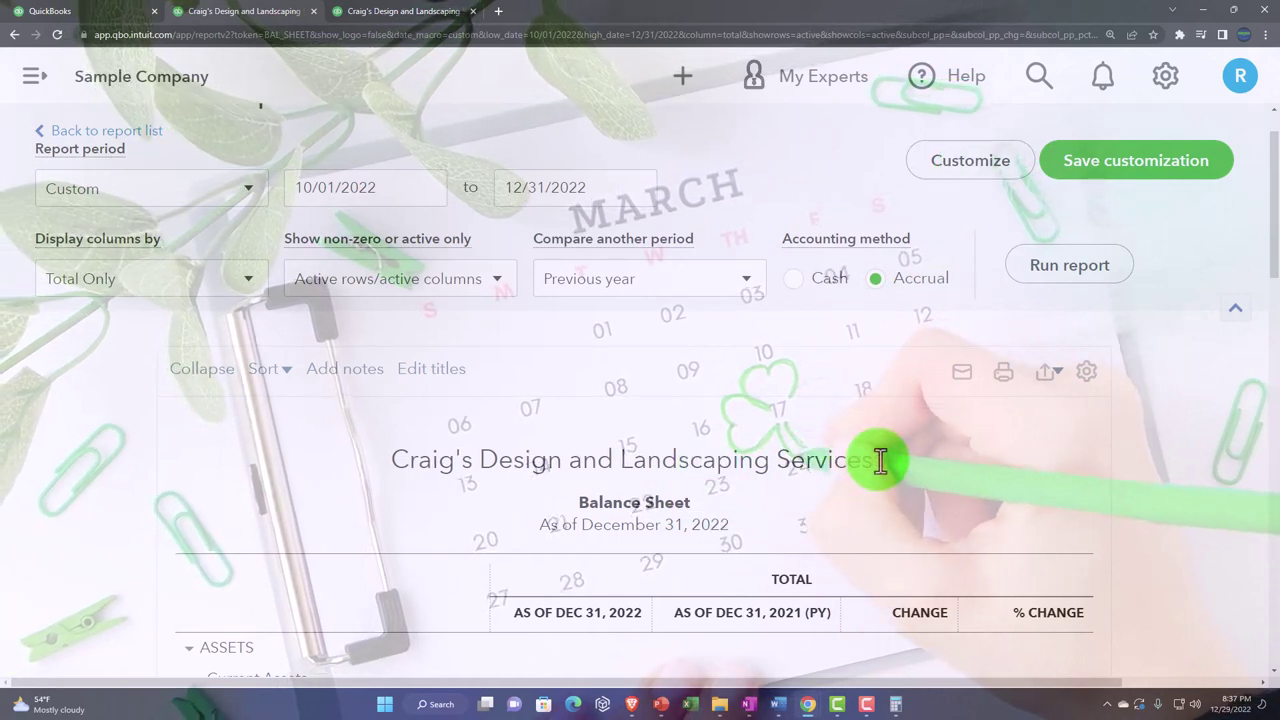
Change the report title in the report header to "Comparative Balance Sheet".
left_click(846, 460)
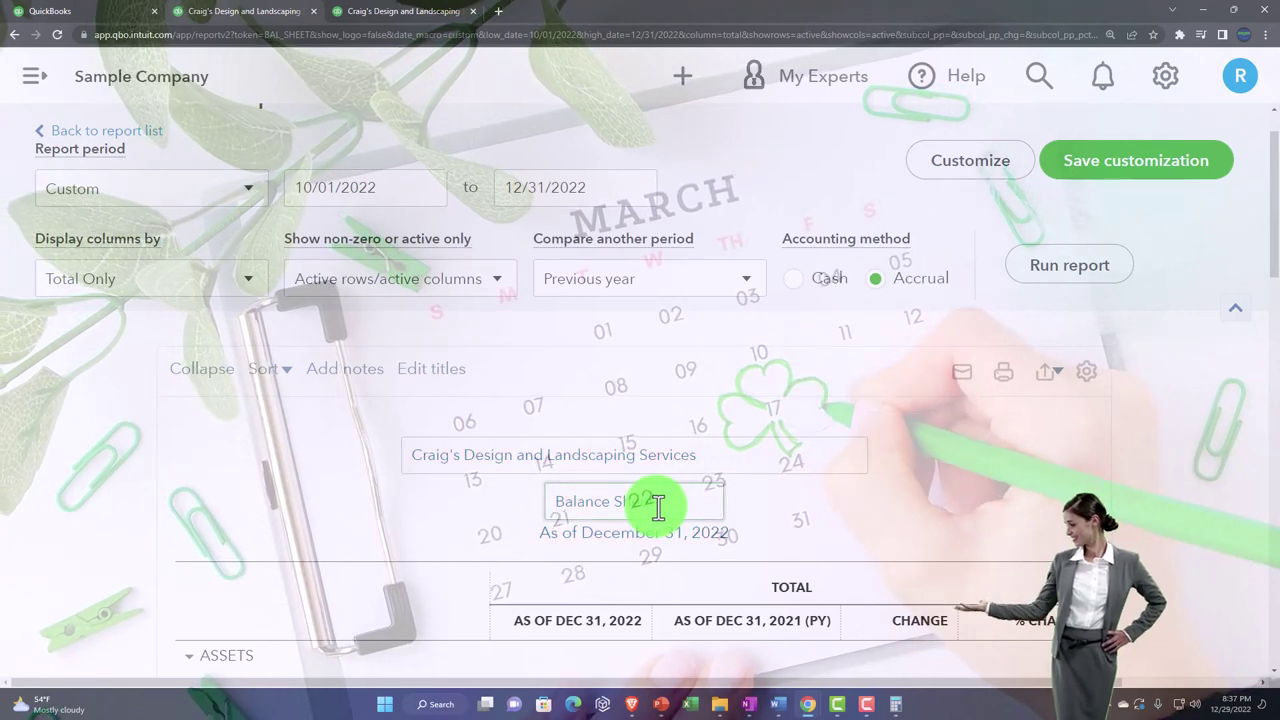
type("Compa")
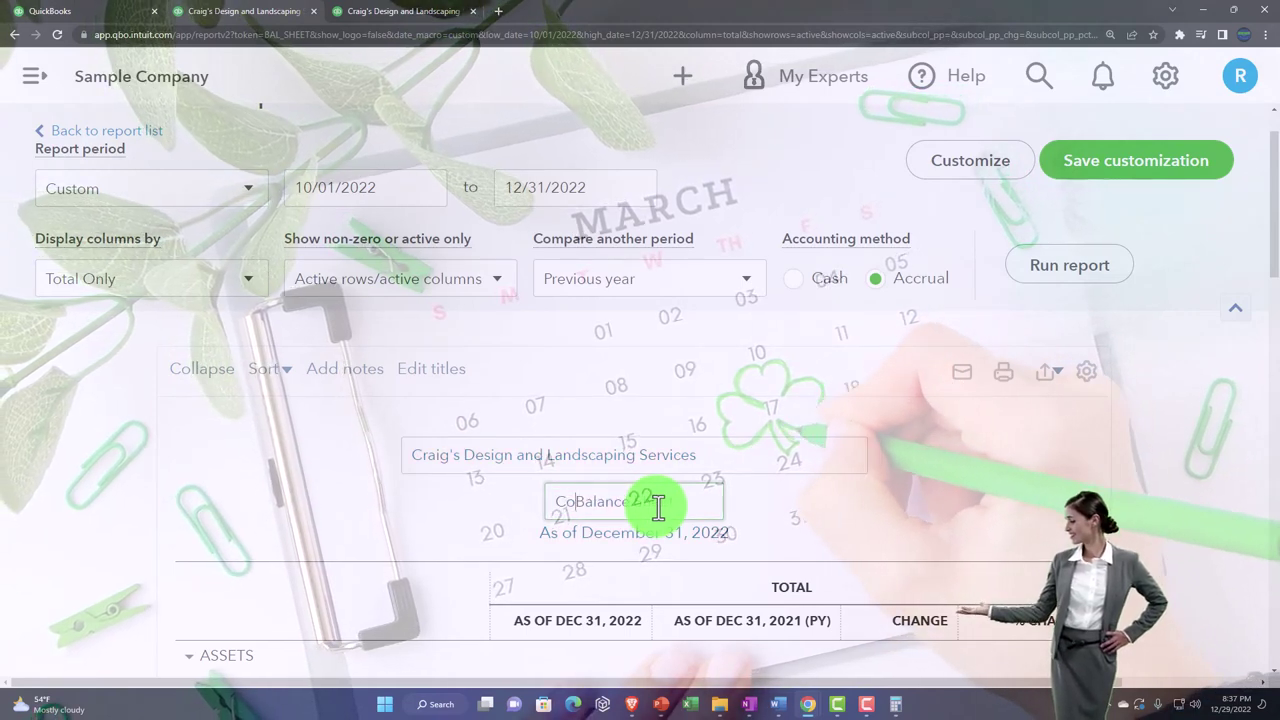
type("rative")
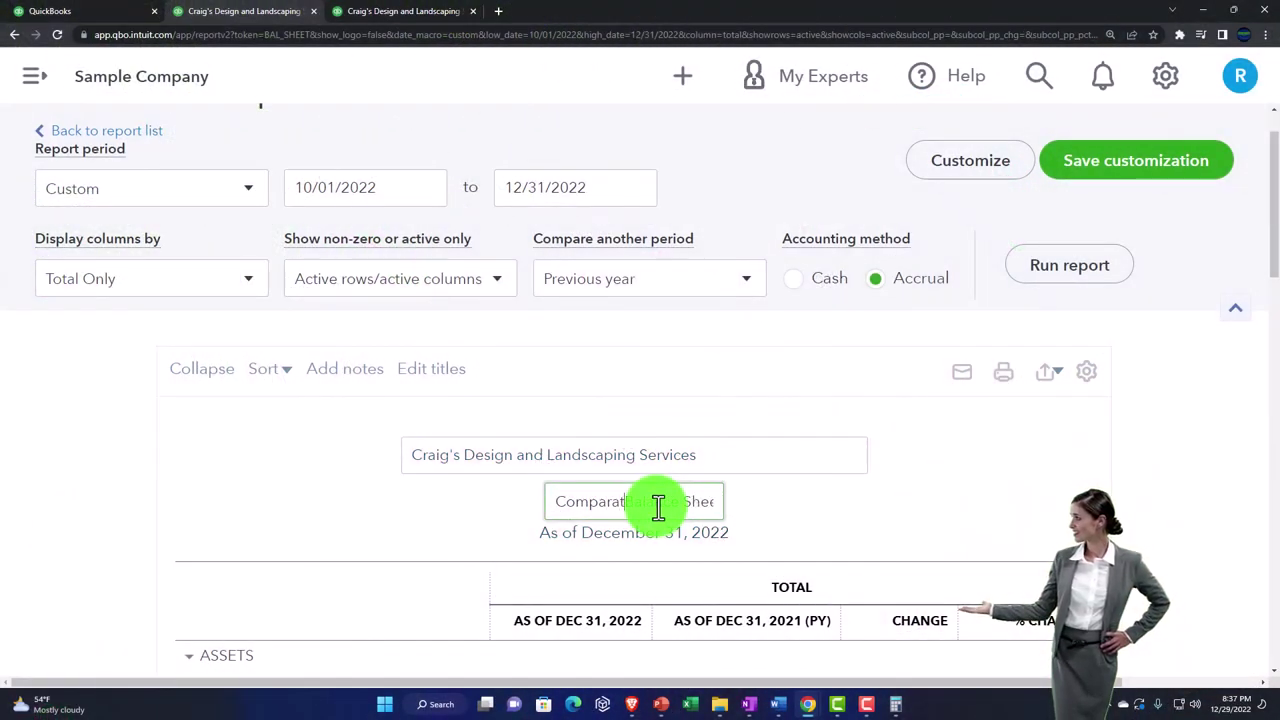
left_click(1049, 504)
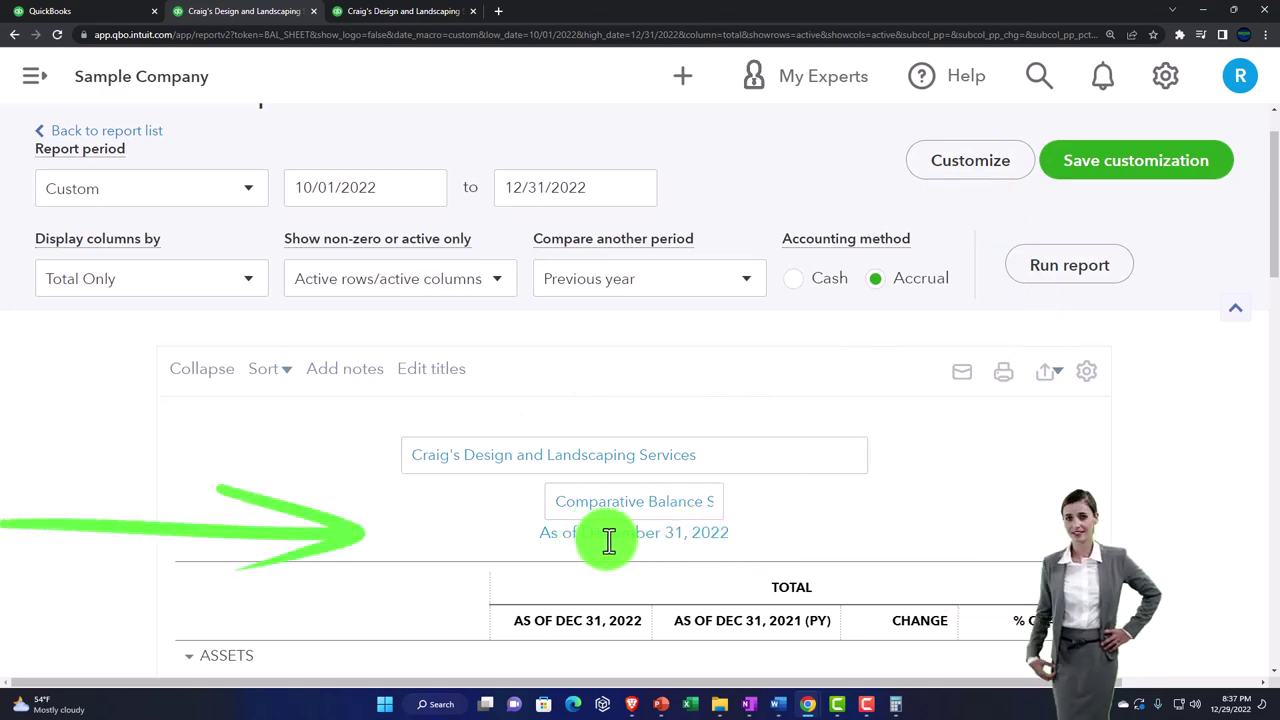
Remove the report period from the report's header through the customization settings and rerun the report.
scroll(595, 530, "down", 2)
scroll(674, 505, "up", 3)
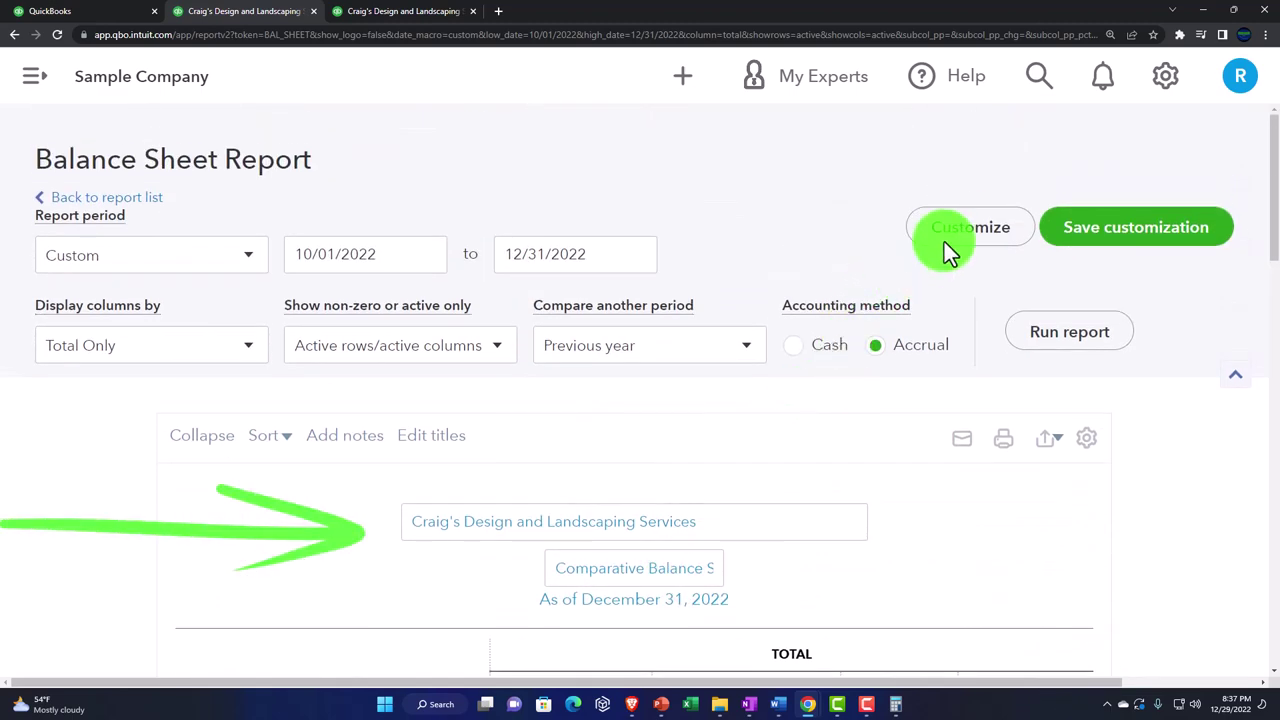
left_click(962, 234)
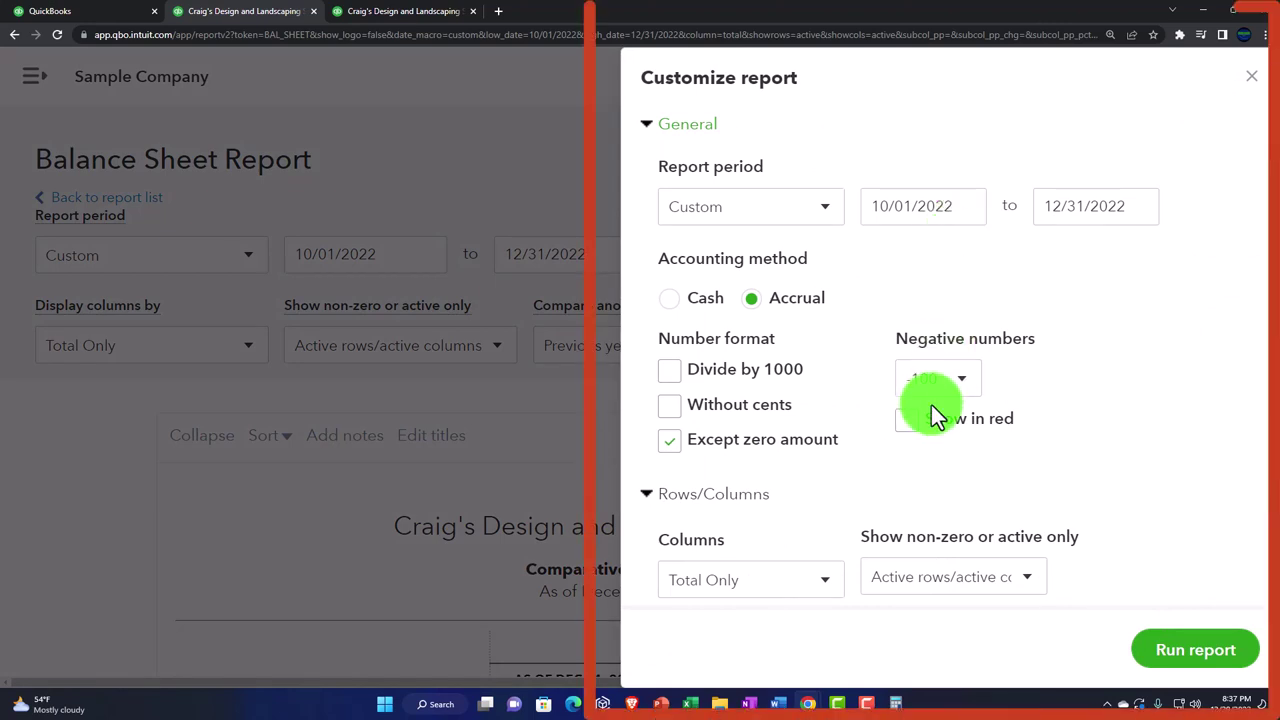
scroll(931, 405, "down", 2)
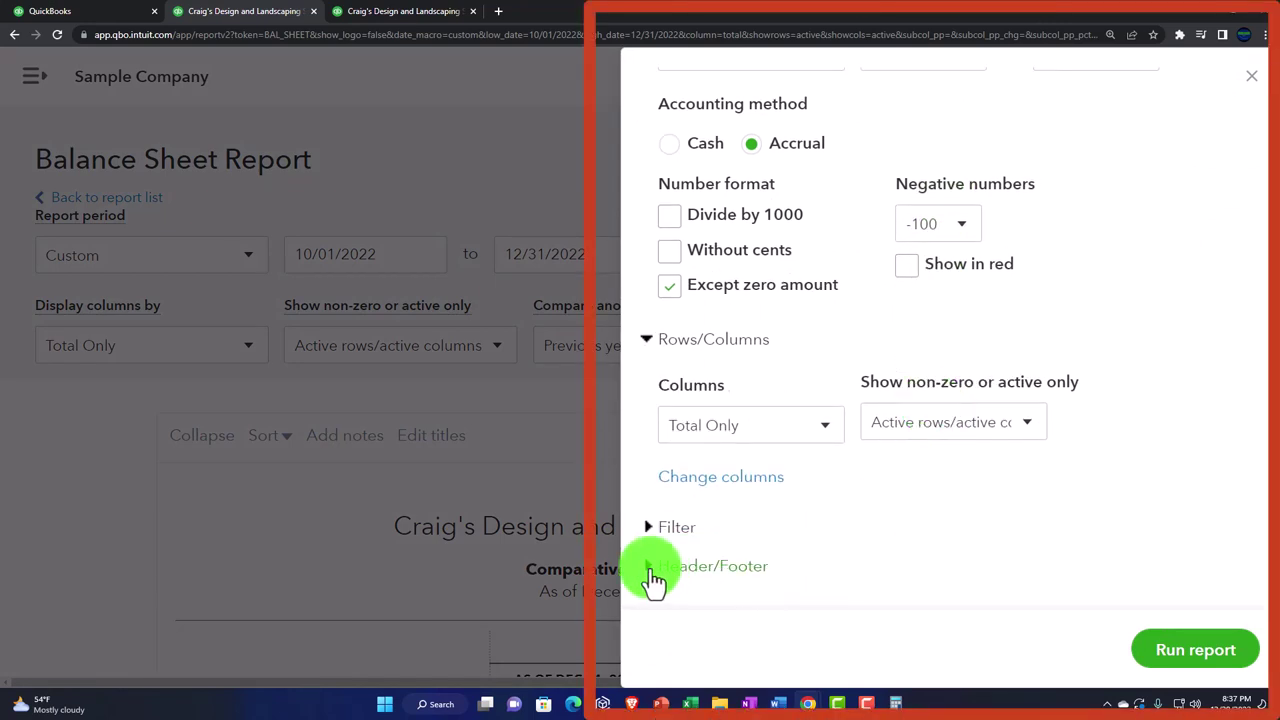
scroll(723, 496, "down", 4)
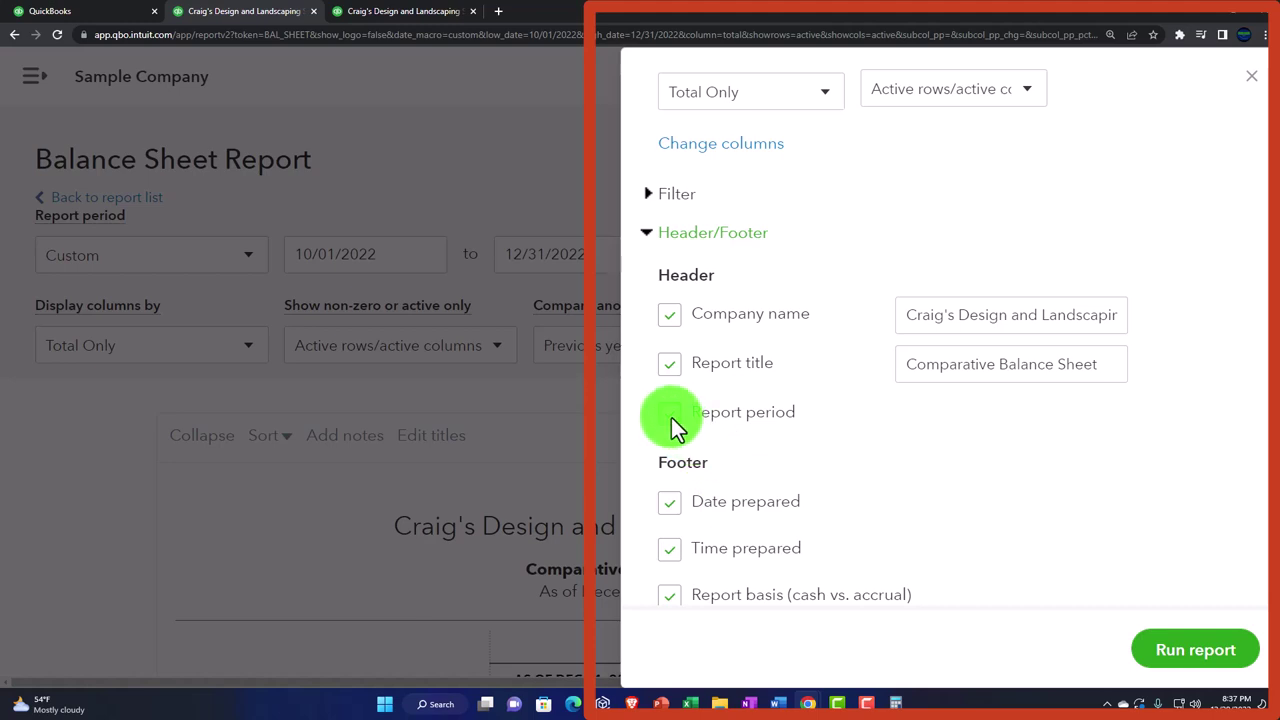
left_click(1172, 668)
scroll(1050, 566, "down", 3)
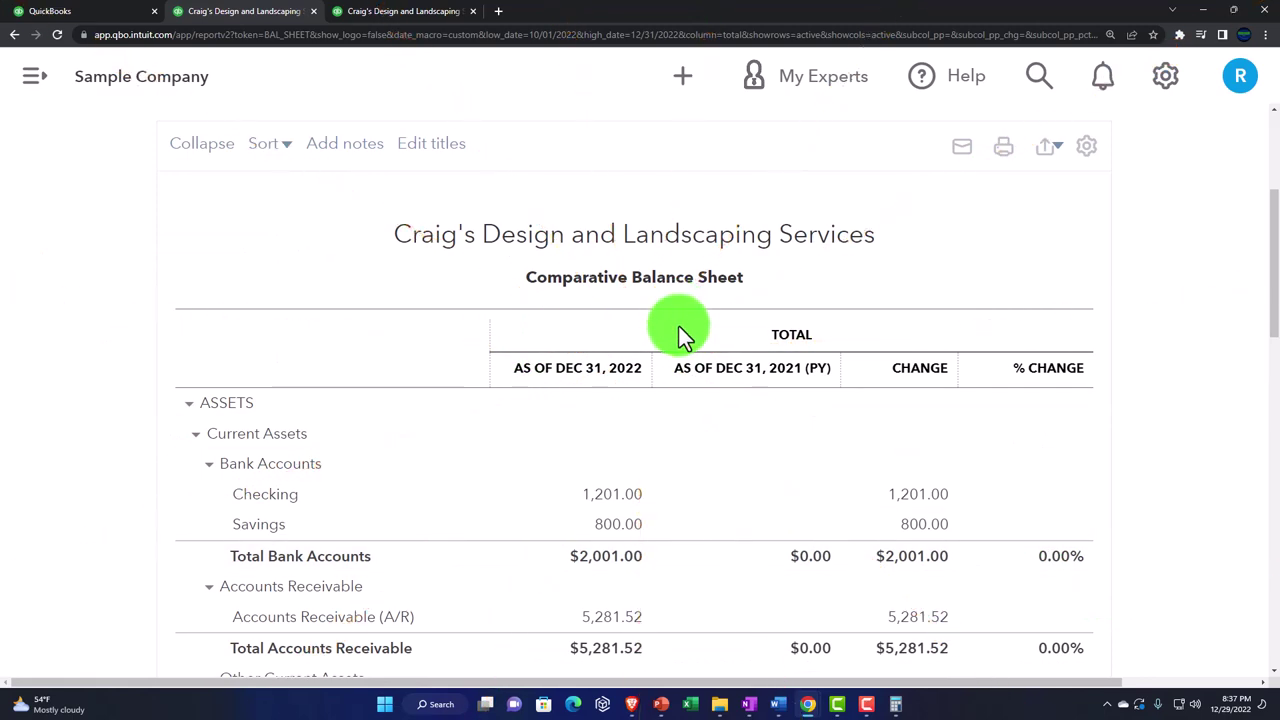
Customize the number format to show negative numbers as (100) in red and amounts without cents.
scroll(678, 350, "up", 1)
scroll(679, 378, "up", 3)
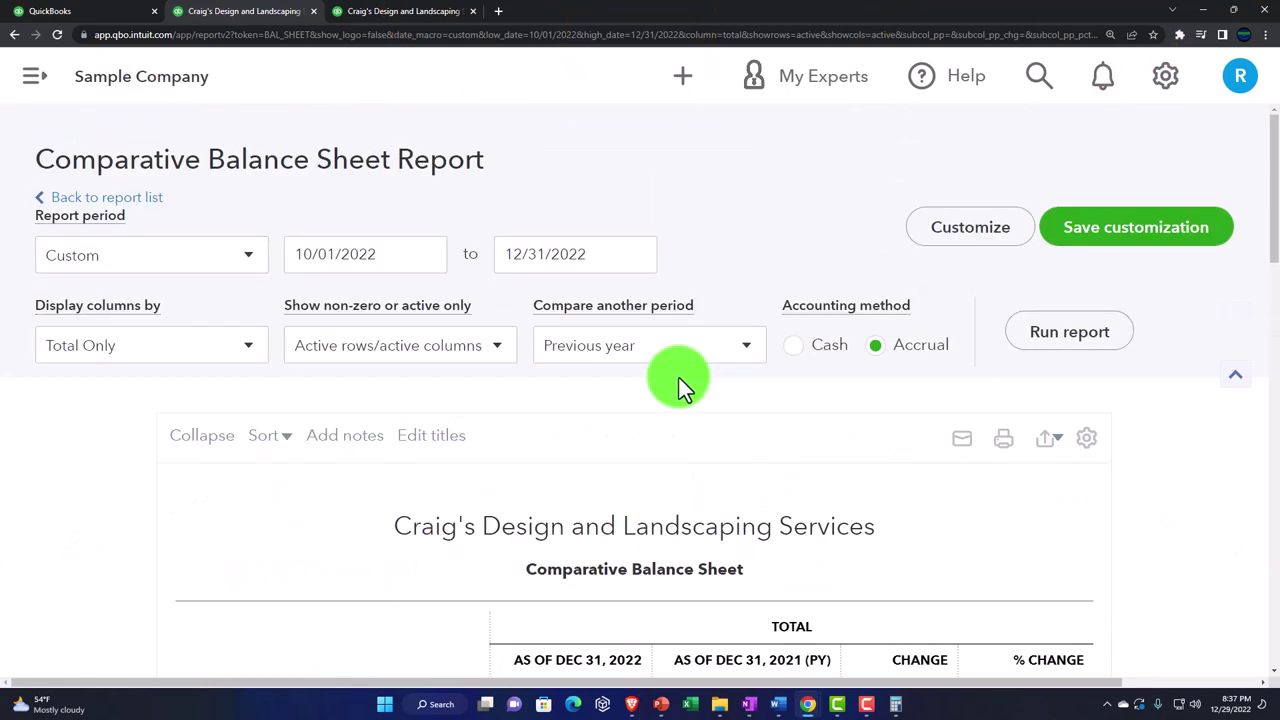
left_click(952, 232)
scroll(912, 340, "down", 4)
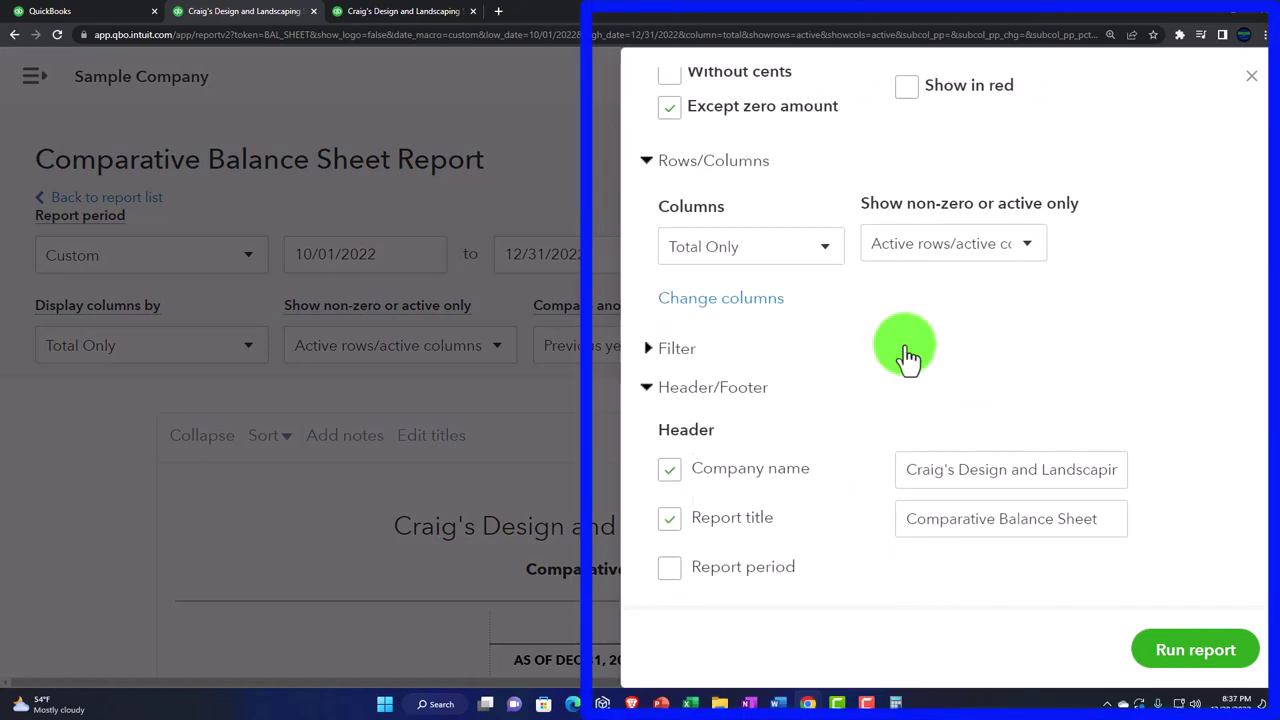
scroll(908, 355, "up", 4)
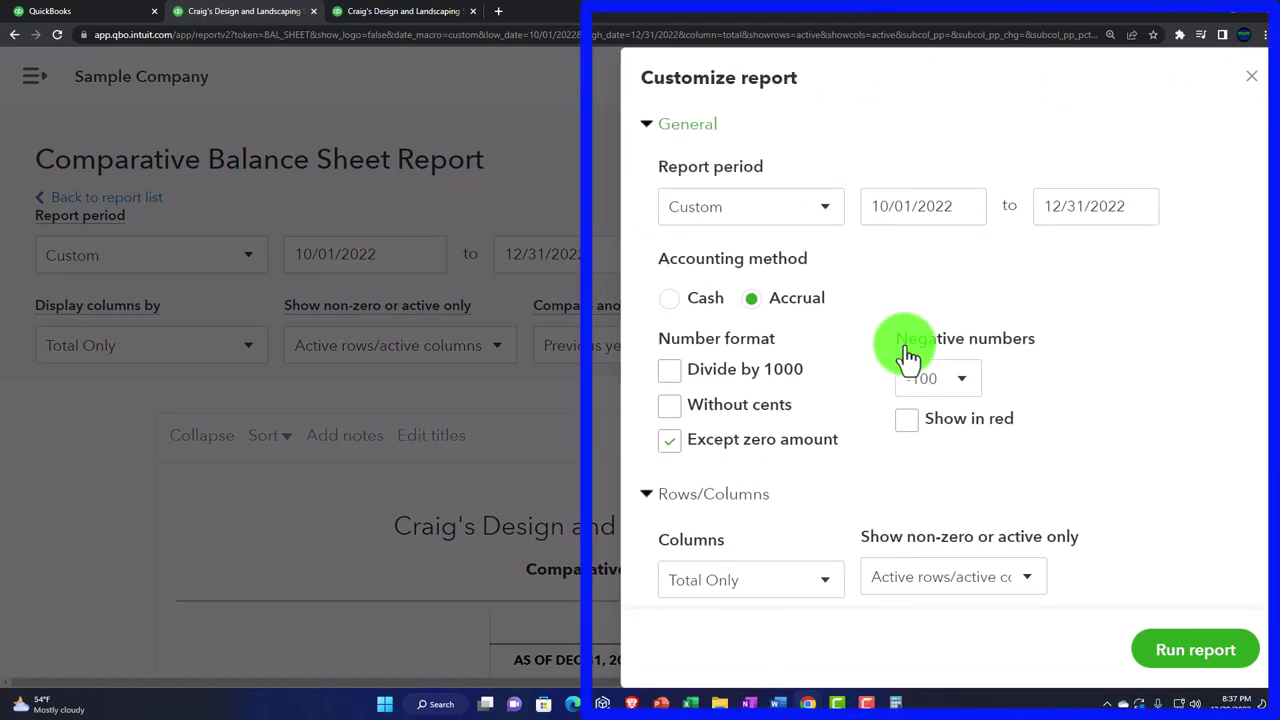
left_click(963, 390)
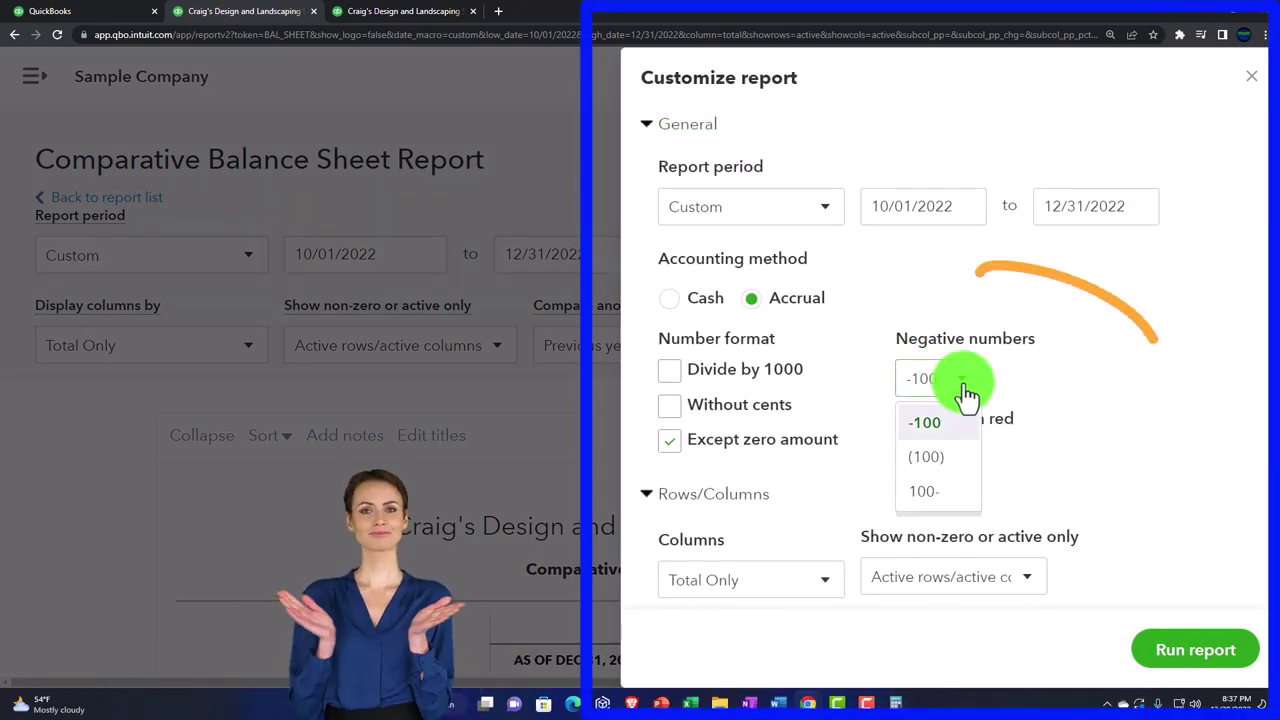
left_click(940, 458)
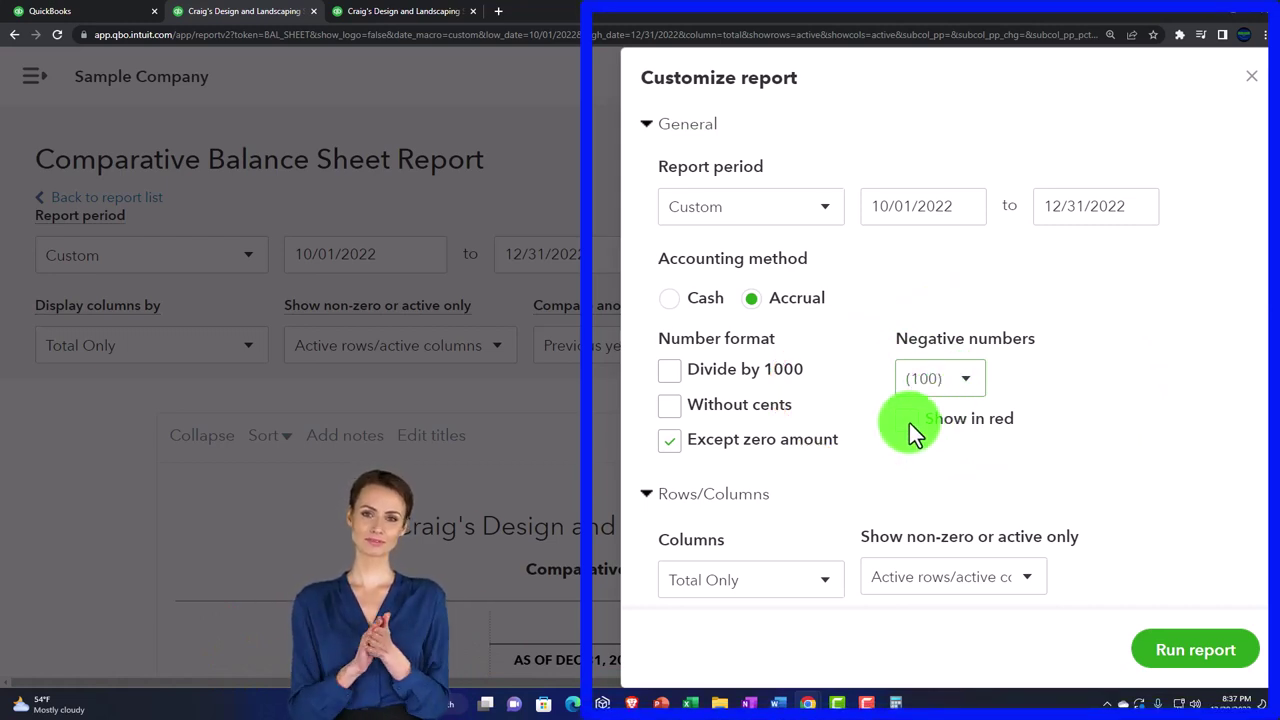
left_click(909, 423)
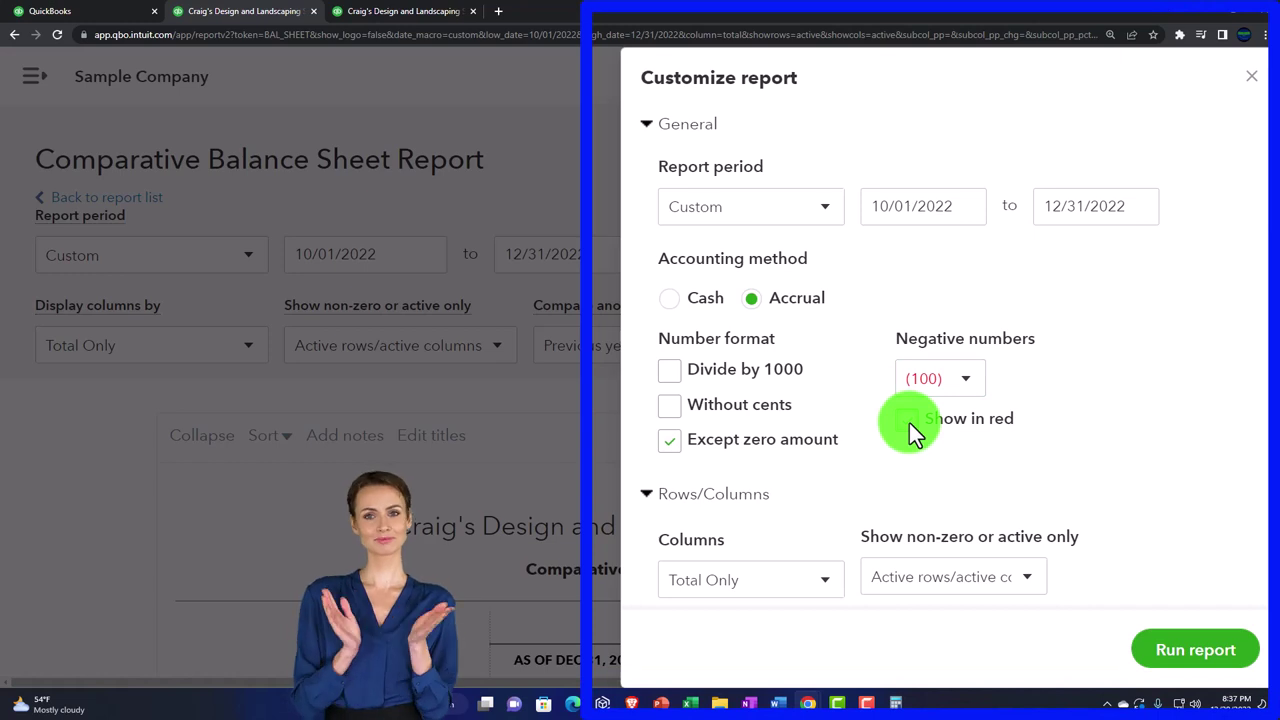
left_click(670, 405)
Remove the date prepared, time prepared and report basis from the footer, and rerun the report to check its formatting.
scroll(672, 405, "down", 5)
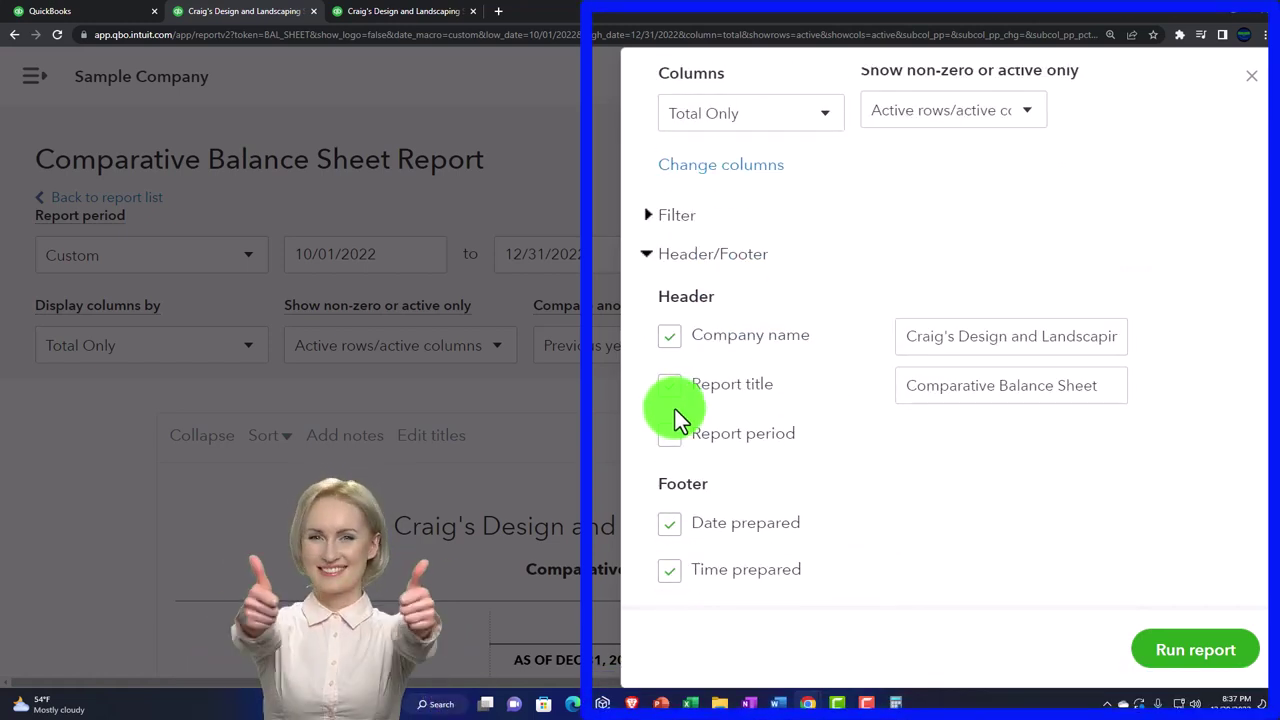
left_click(670, 388)
scroll(681, 406, "down", 2)
left_click(670, 400)
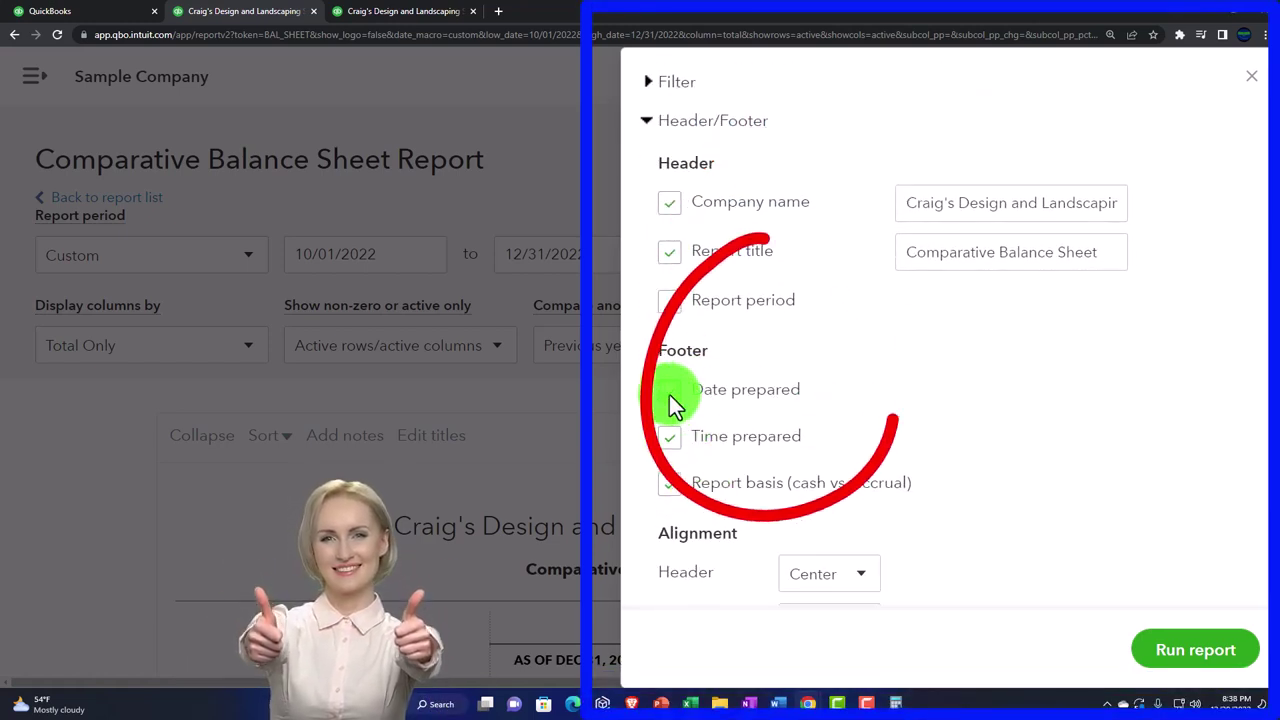
left_click(670, 437)
left_click(670, 482)
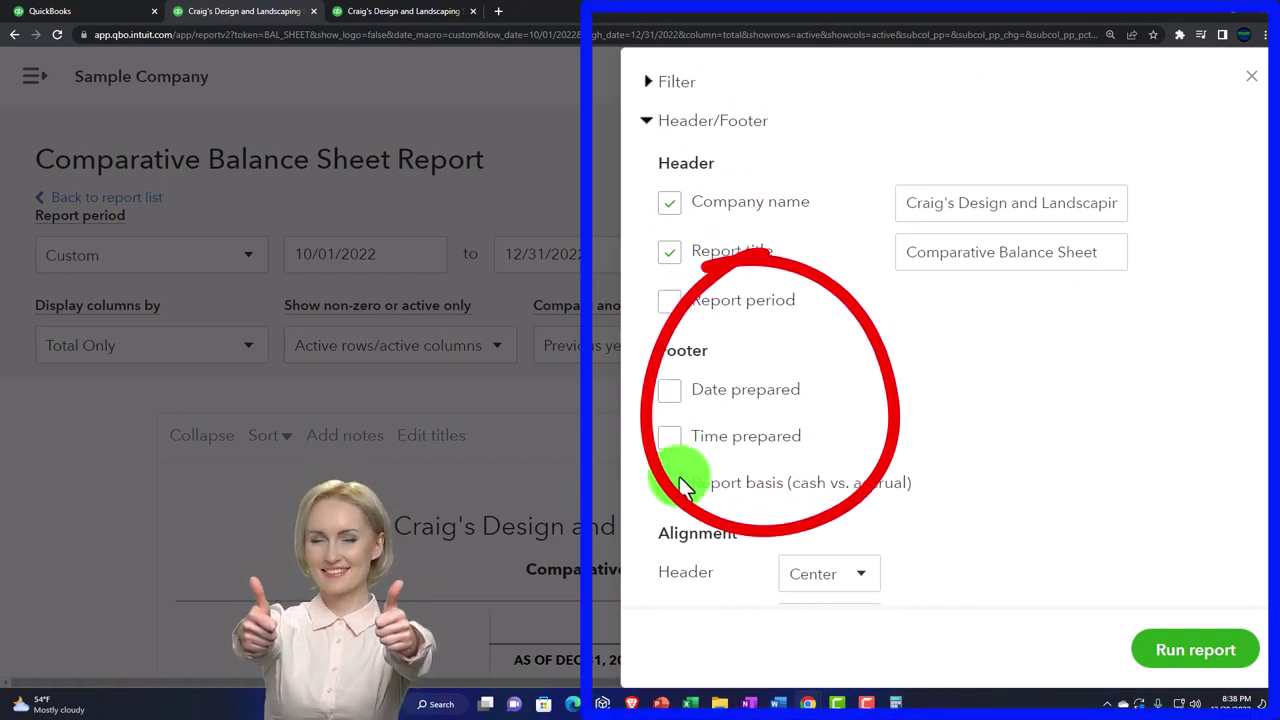
left_click(1188, 652)
scroll(1008, 466, "down", 2)
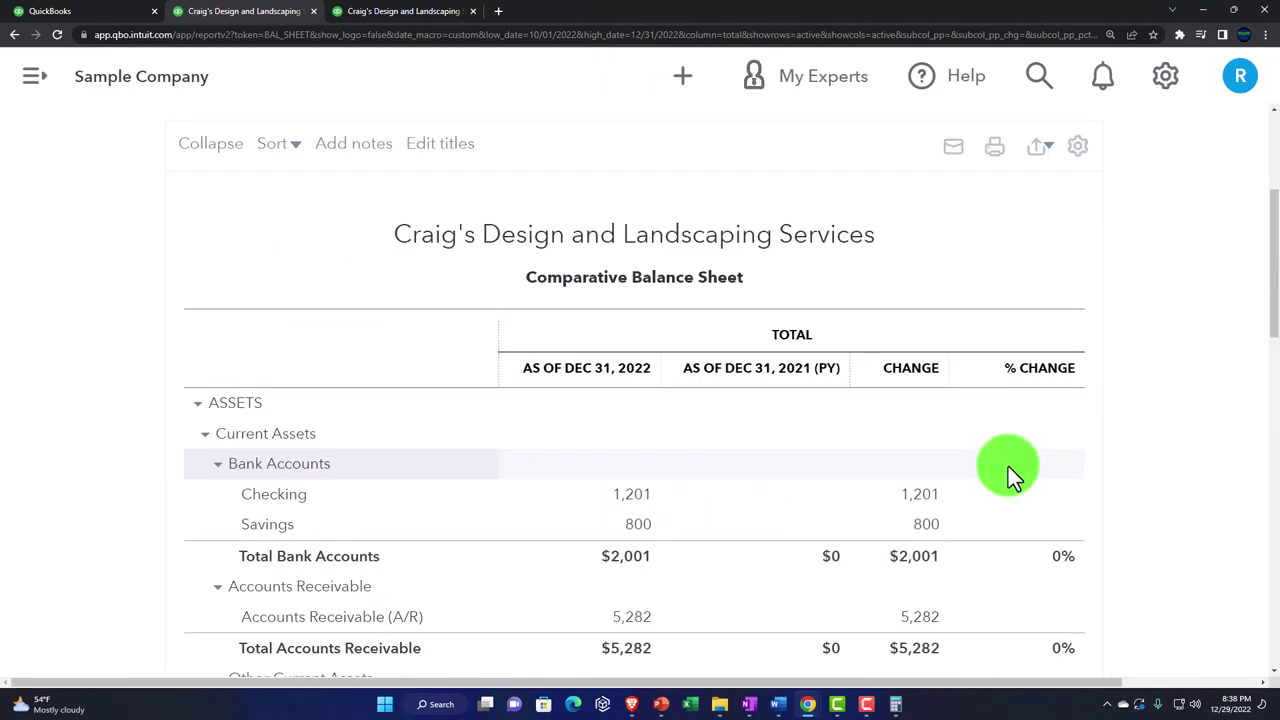
scroll(1008, 466, "down", 4)
scroll(1008, 466, "down", 6)
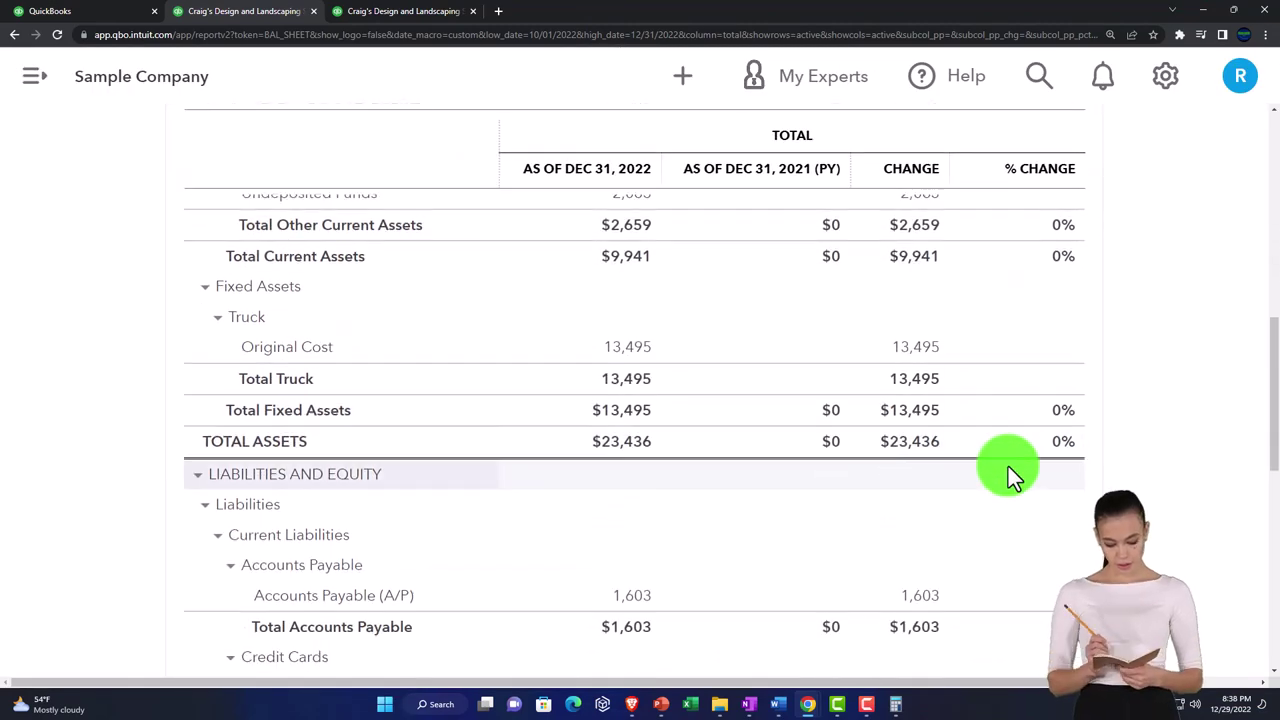
scroll(1008, 466, "down", 3)
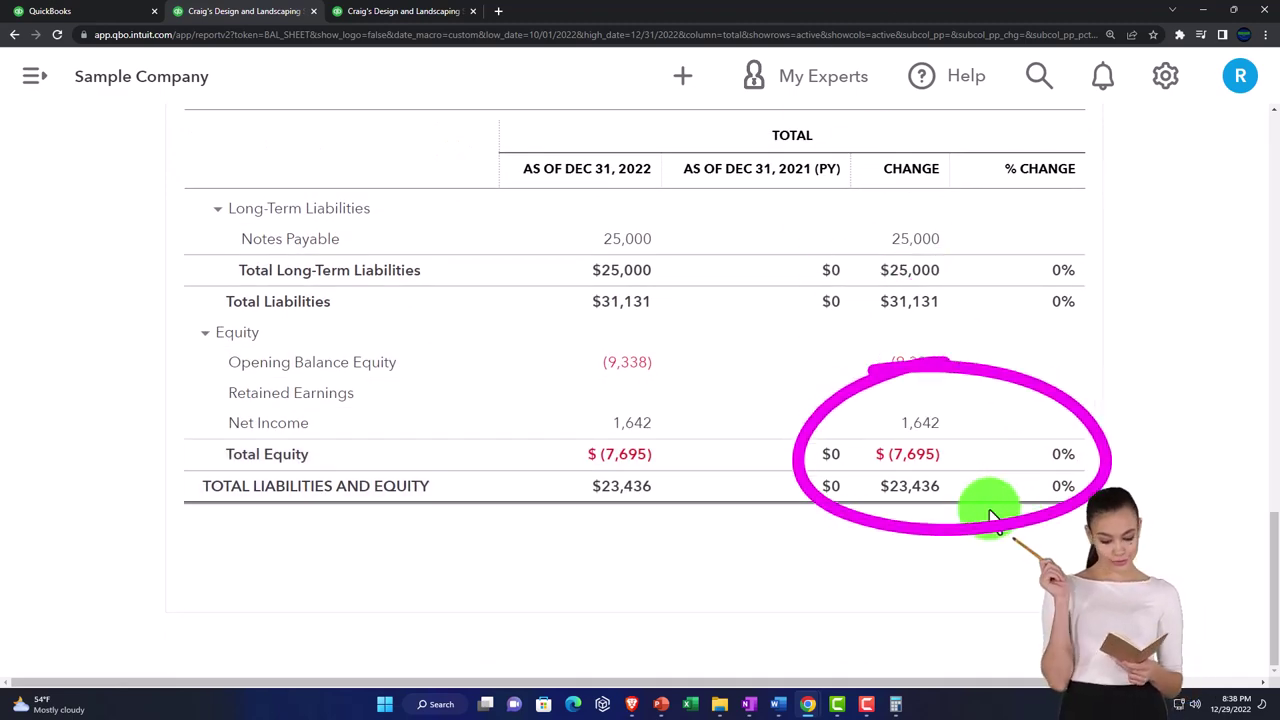
Save the customized report under the name "Comparative Balance Sheet" without assigning it to a group.
scroll(990, 512, "up", 12)
scroll(989, 509, "up", 3)
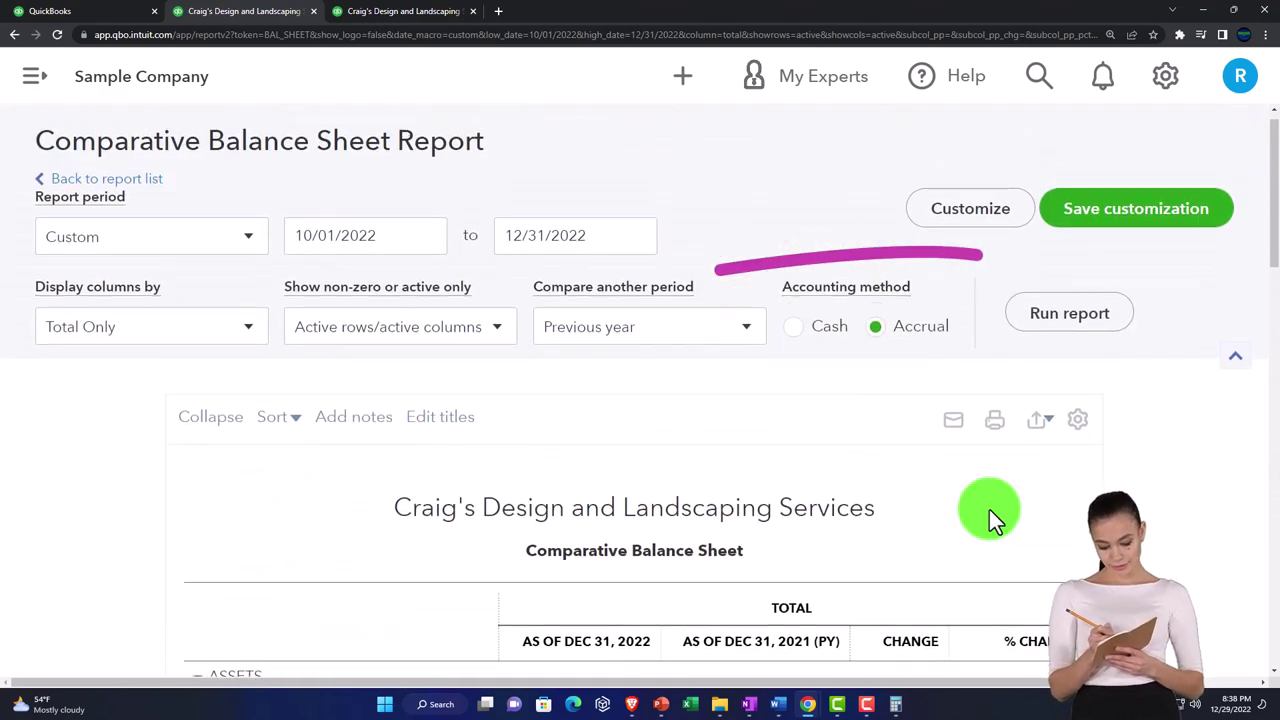
left_click(1110, 230)
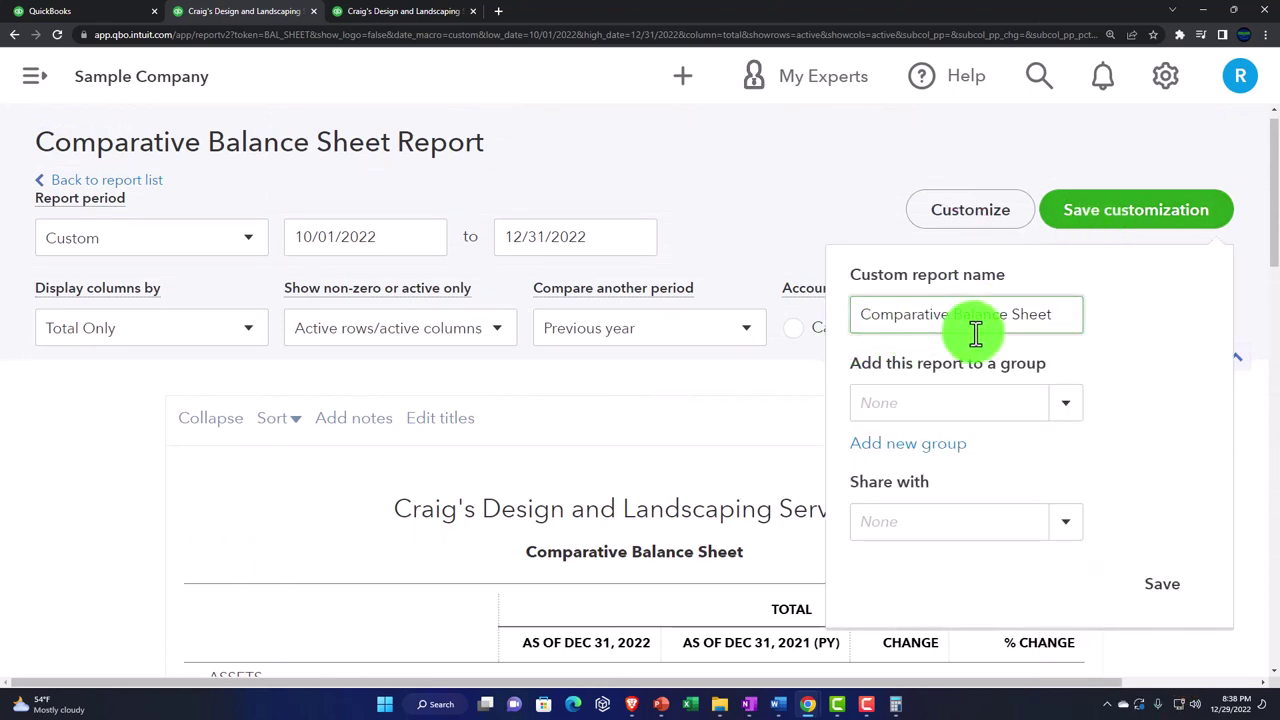
left_click(1058, 415)
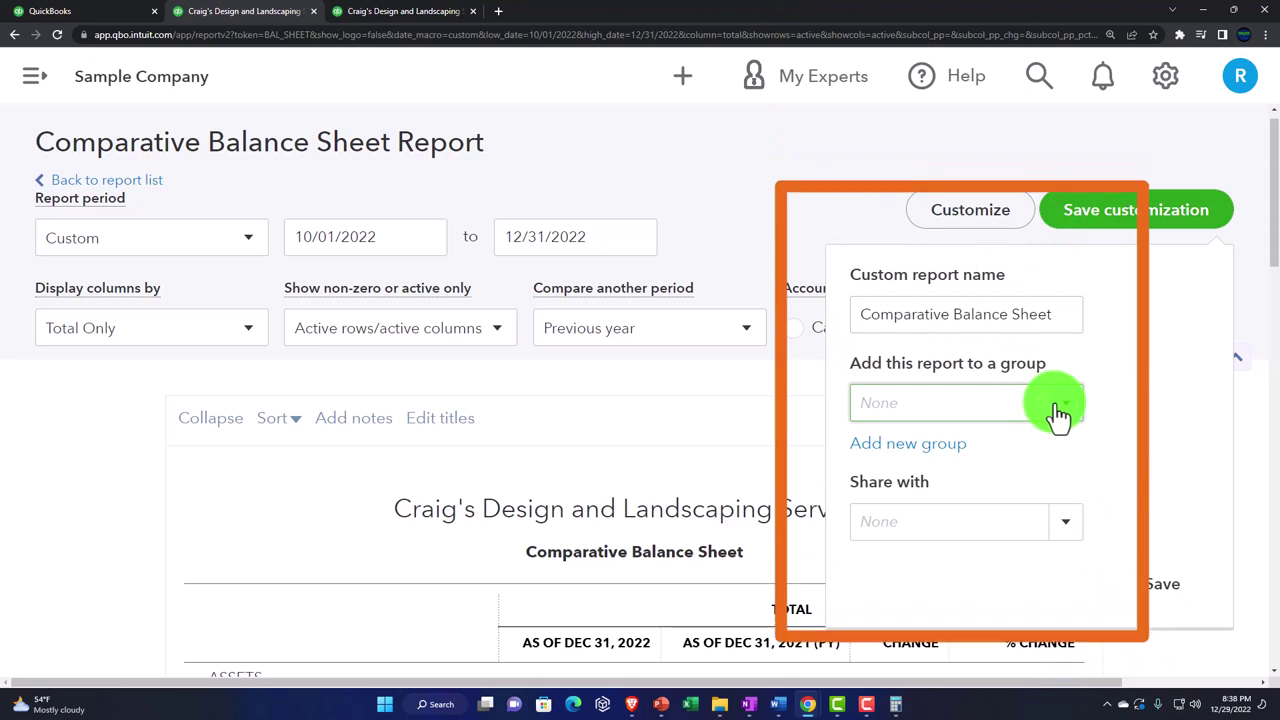
left_click(1165, 588)
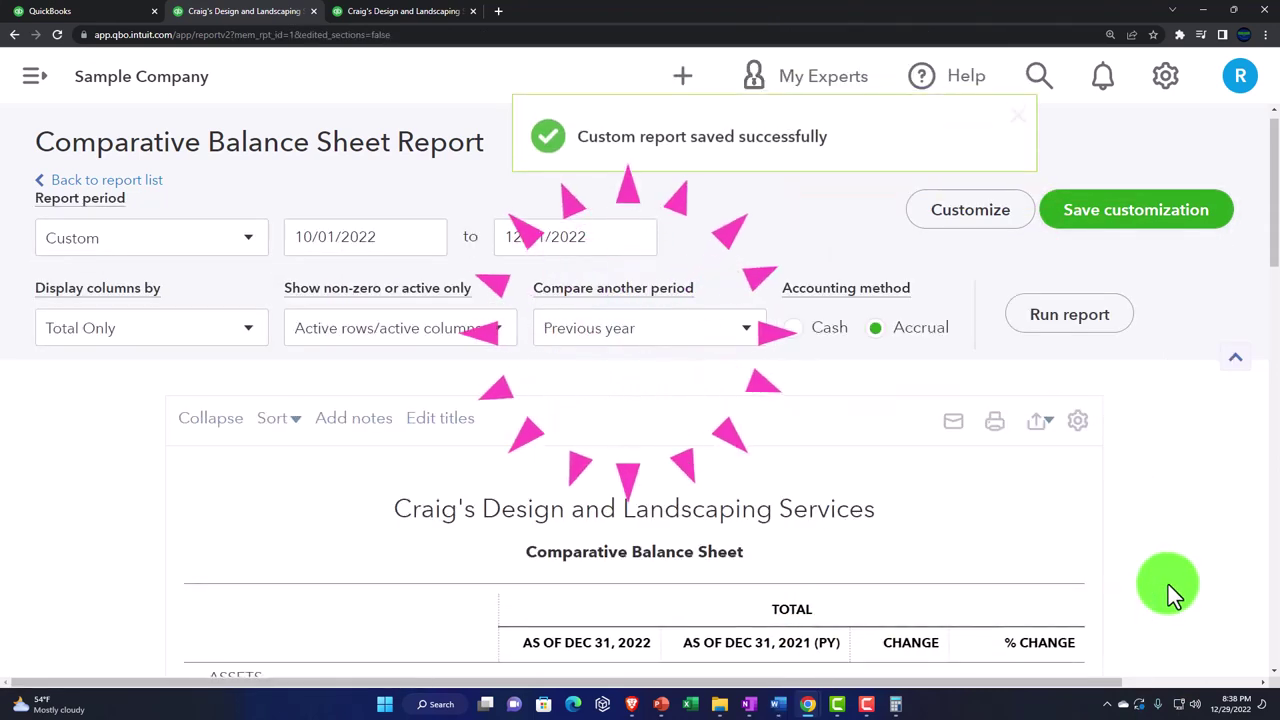
Switch to the first QuickBooks browser tab, refresh it, and view the custom reports list with the navigation sidebar collapsed.
scroll(278, 70, "down", 3)
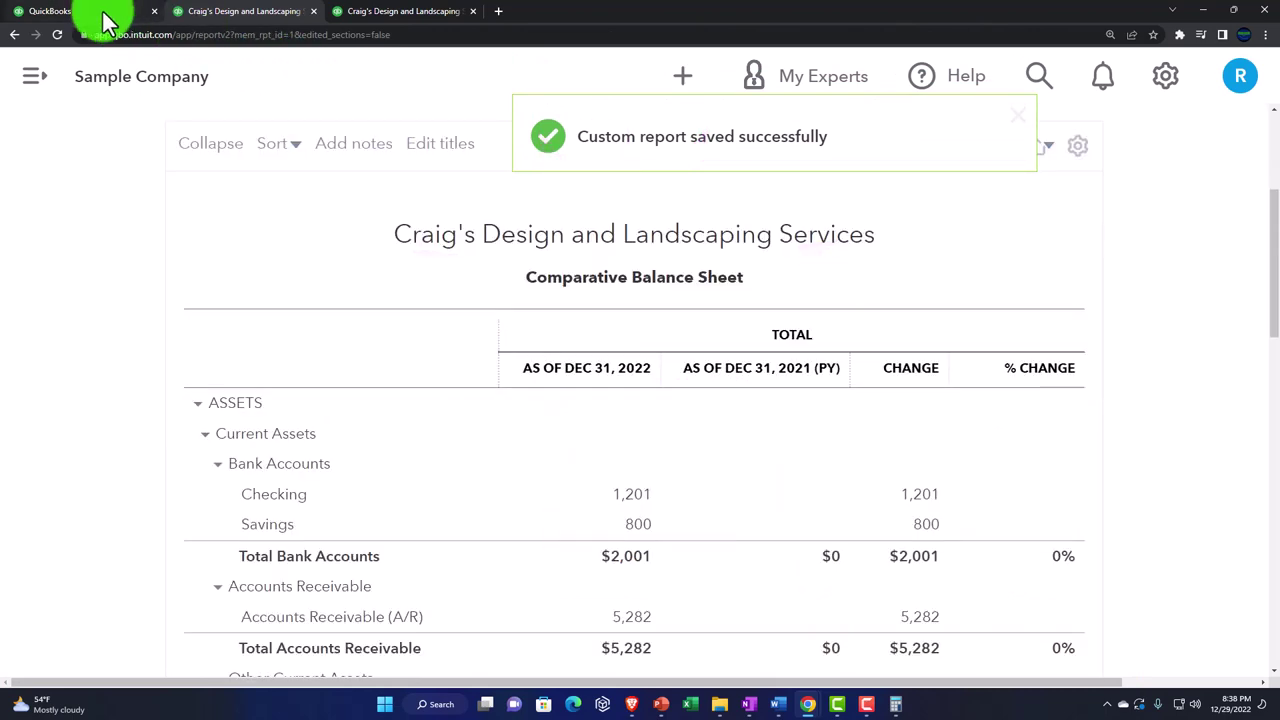
left_click(106, 16)
left_click(57, 33)
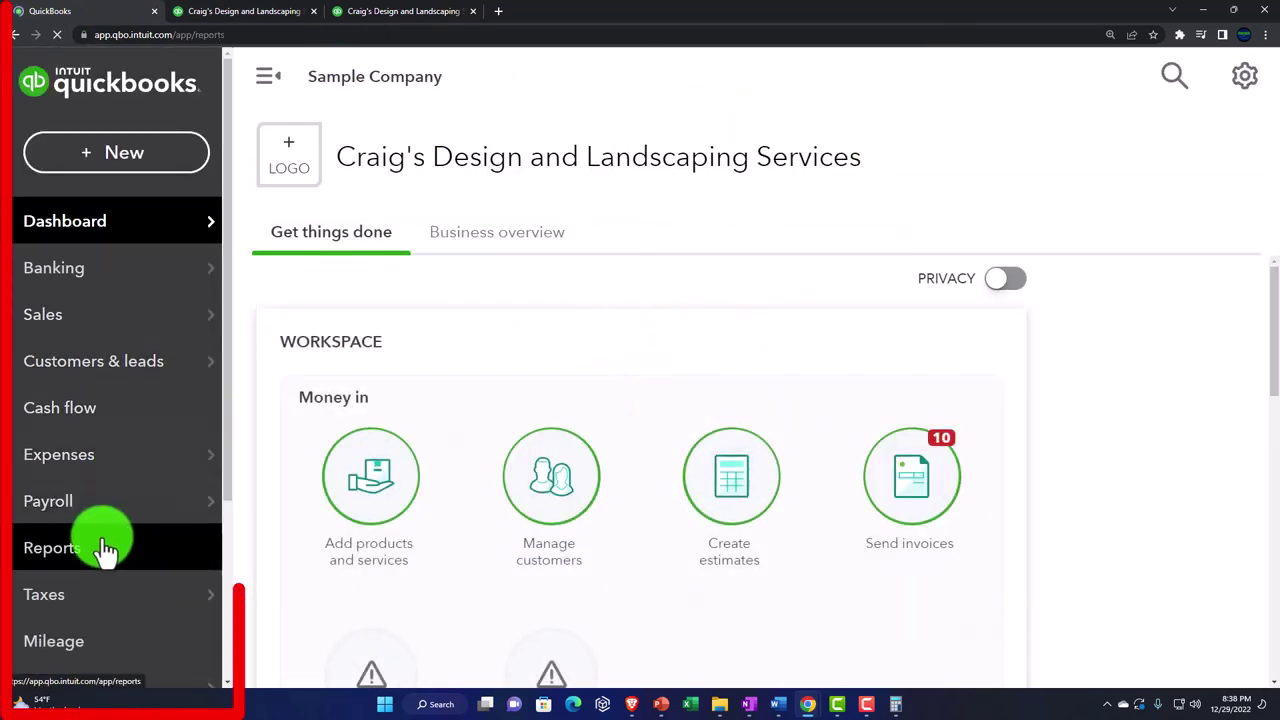
left_click(105, 548)
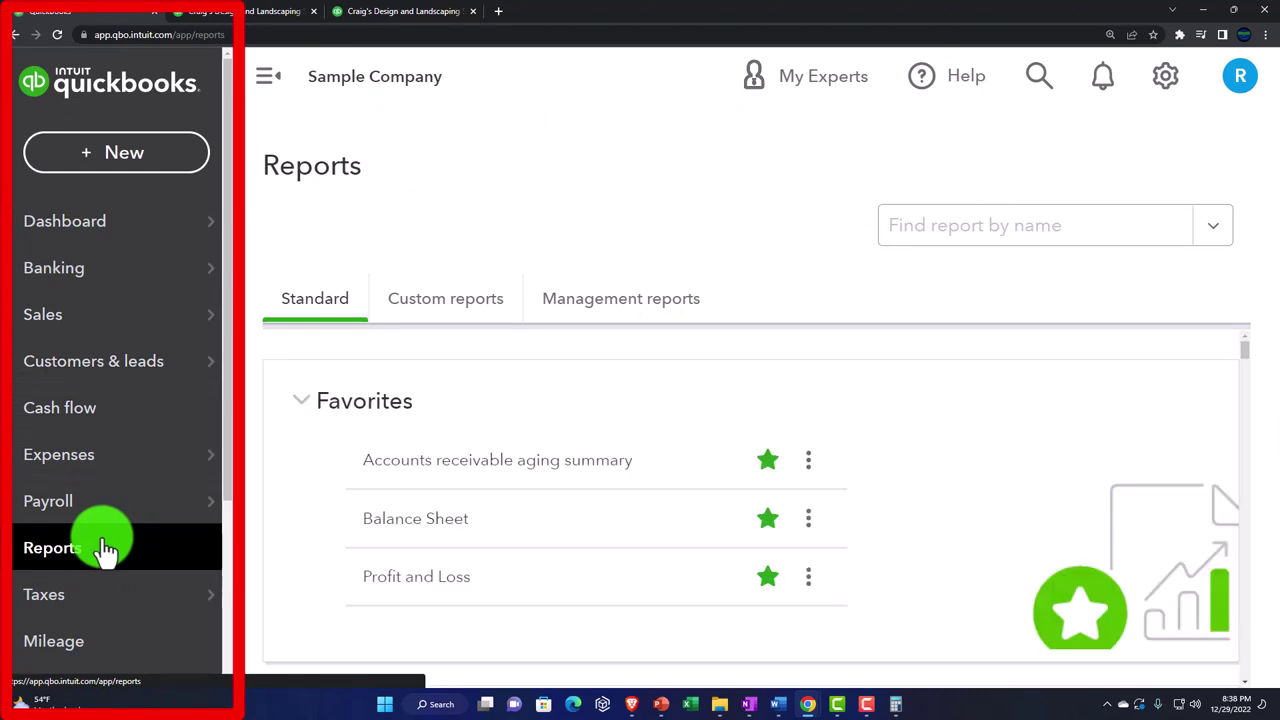
left_click(447, 318)
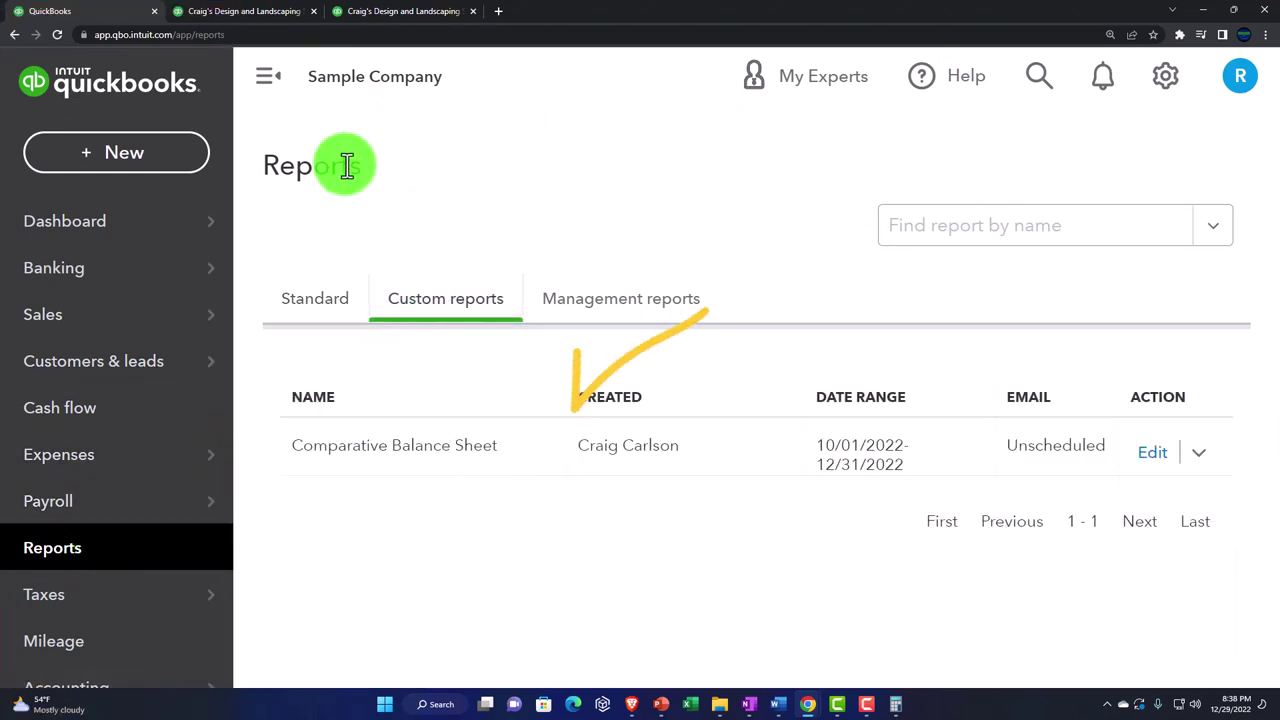
left_click(268, 78)
left_click(437, 463)
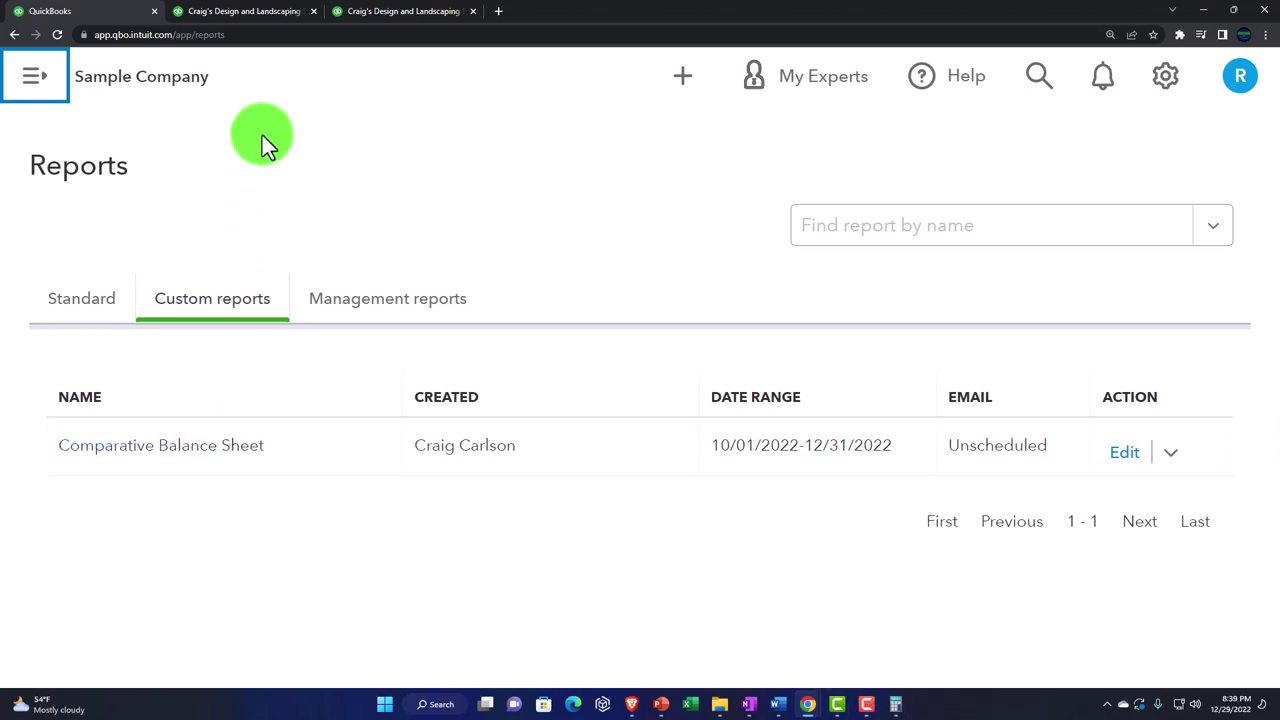
Glance at the Comparative Balance Sheet in the second browser tab, return to the first, and change QuickBooks to Business view.
left_click(265, 20)
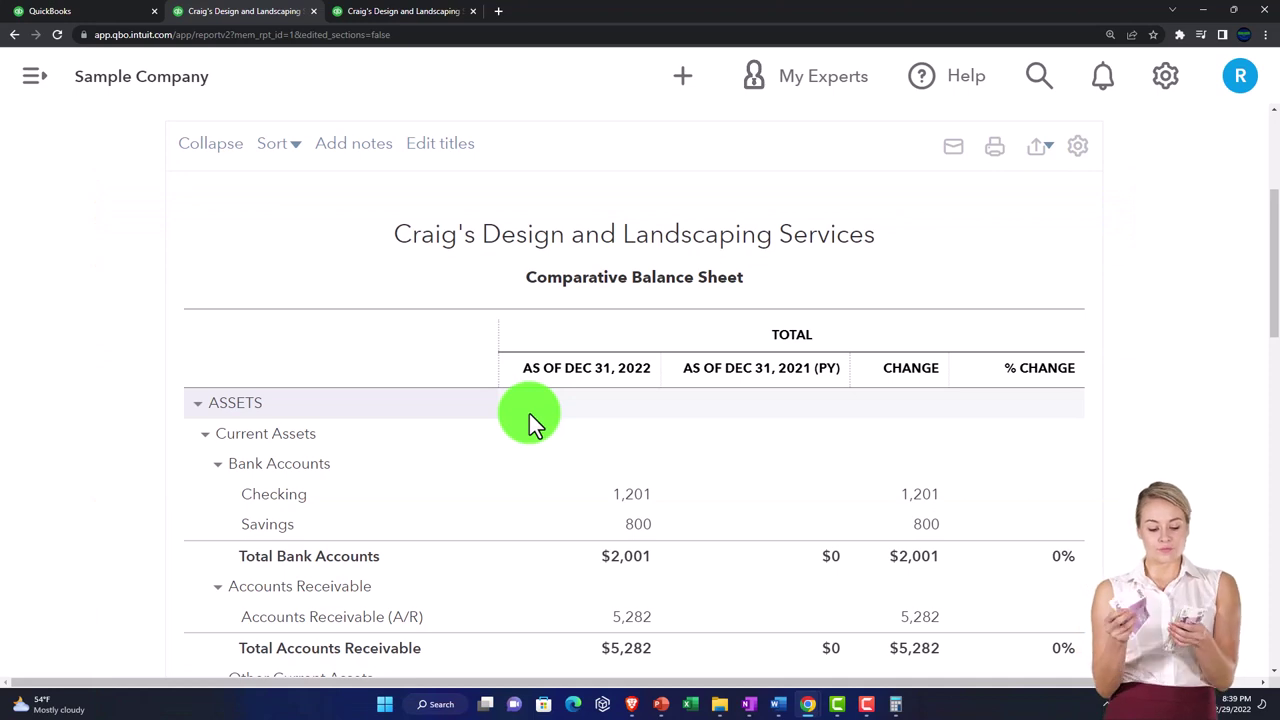
left_click(137, 16)
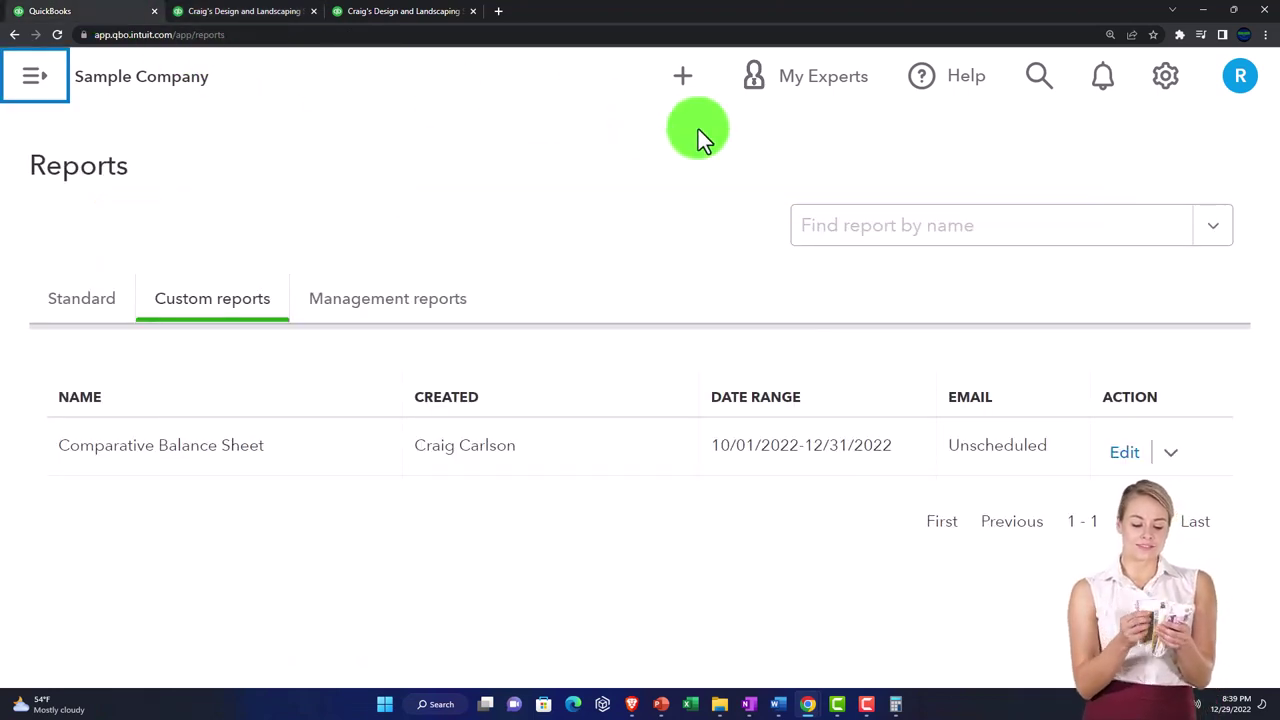
left_click(1166, 80)
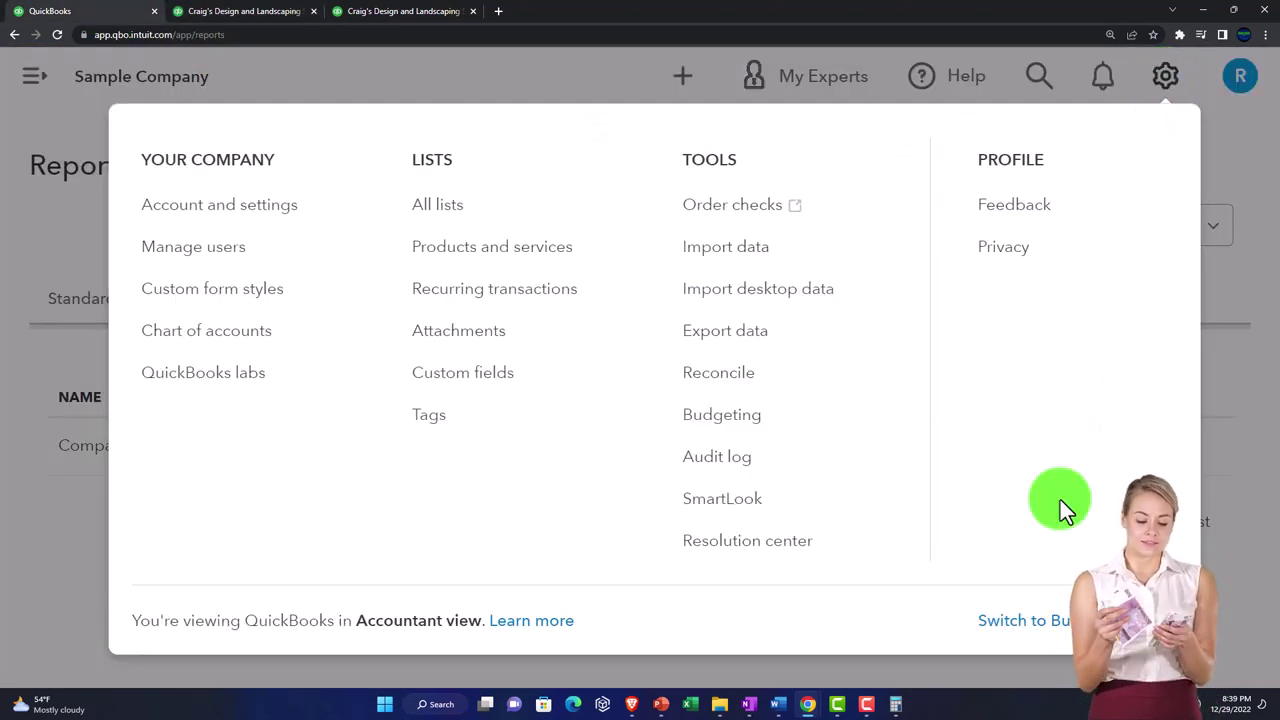
left_click(1057, 634)
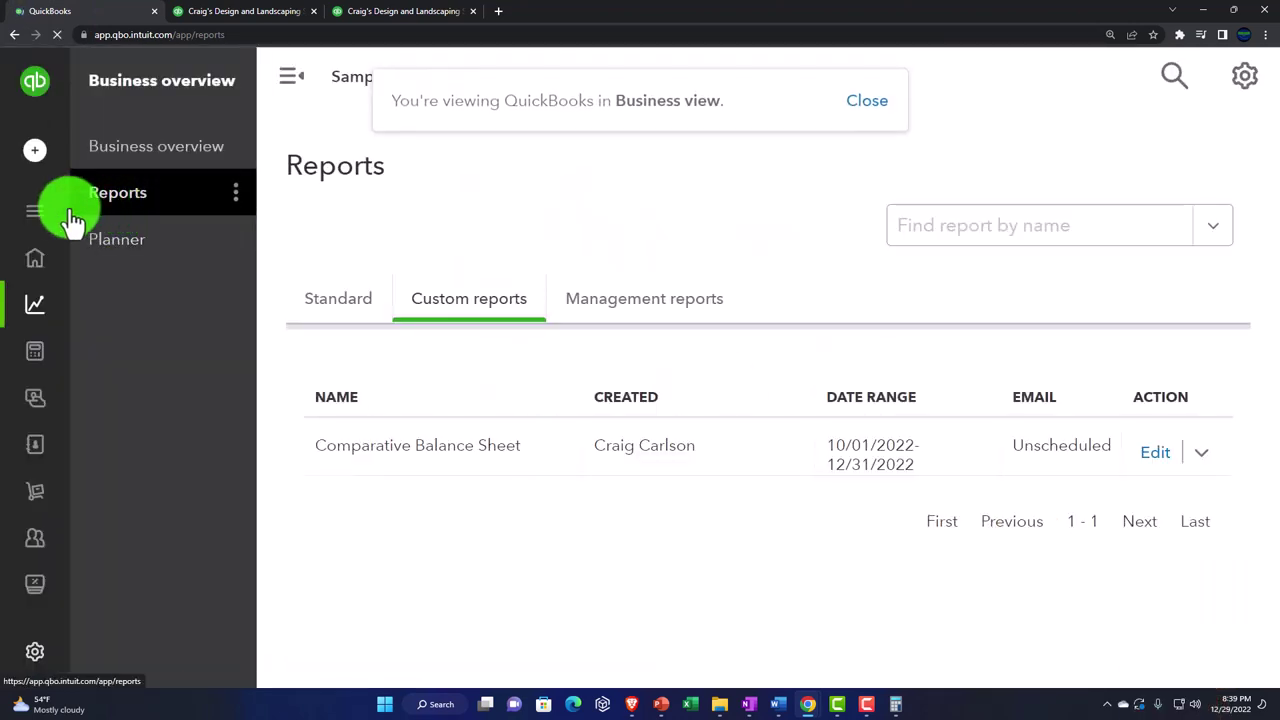
View the Get things done workspace at a smaller zoom, and open the custom reports list through Business overview.
mouse_move(57, 214)
left_click(64, 280)
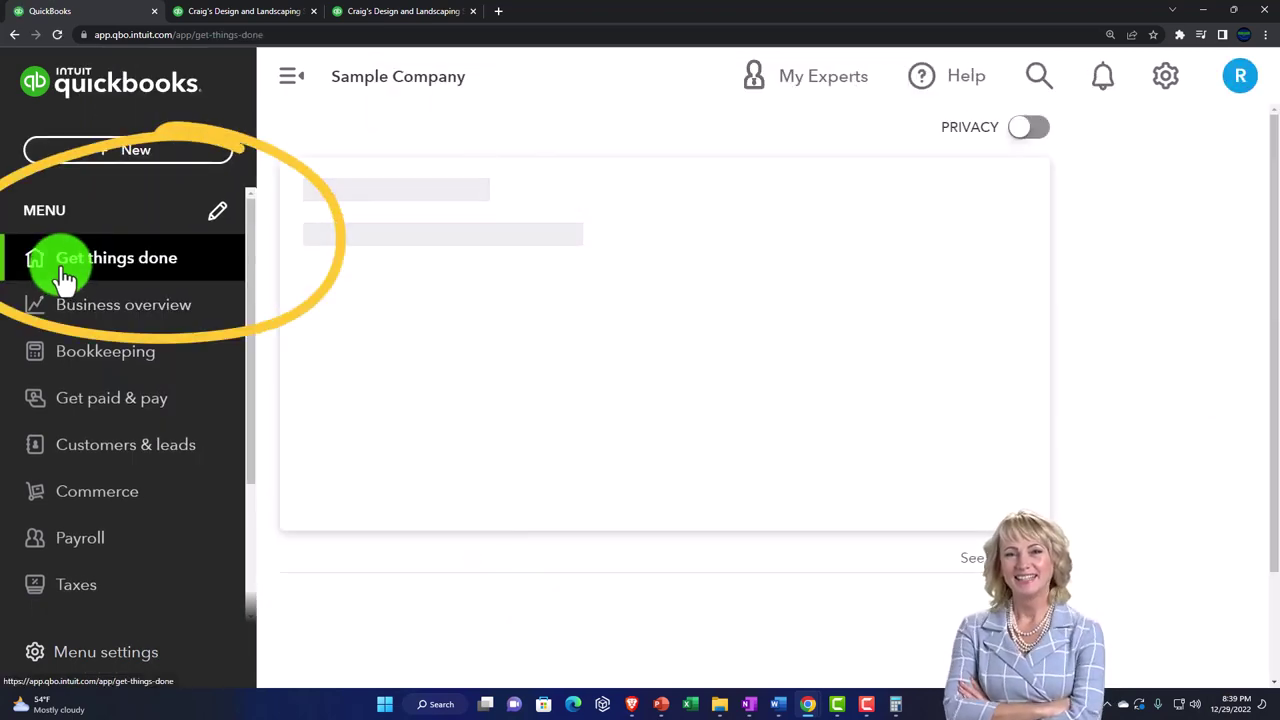
key("ctrl+minus")
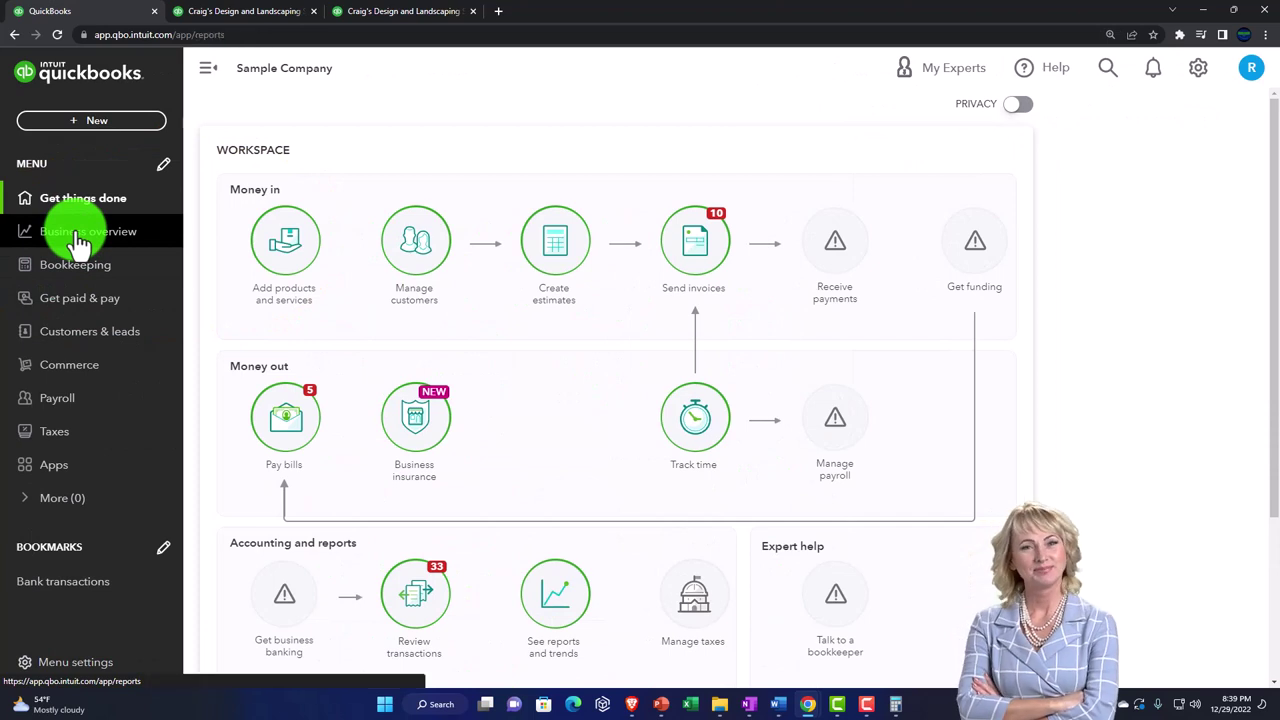
left_click(73, 240)
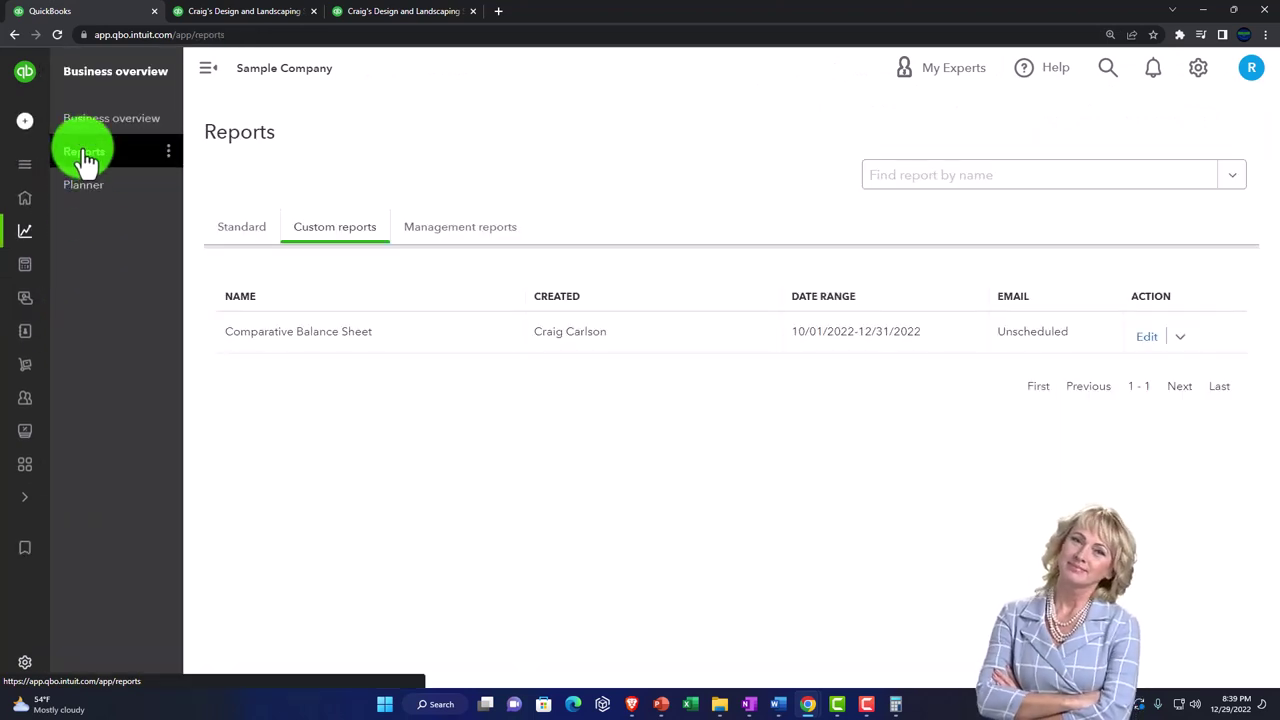
left_click(349, 248)
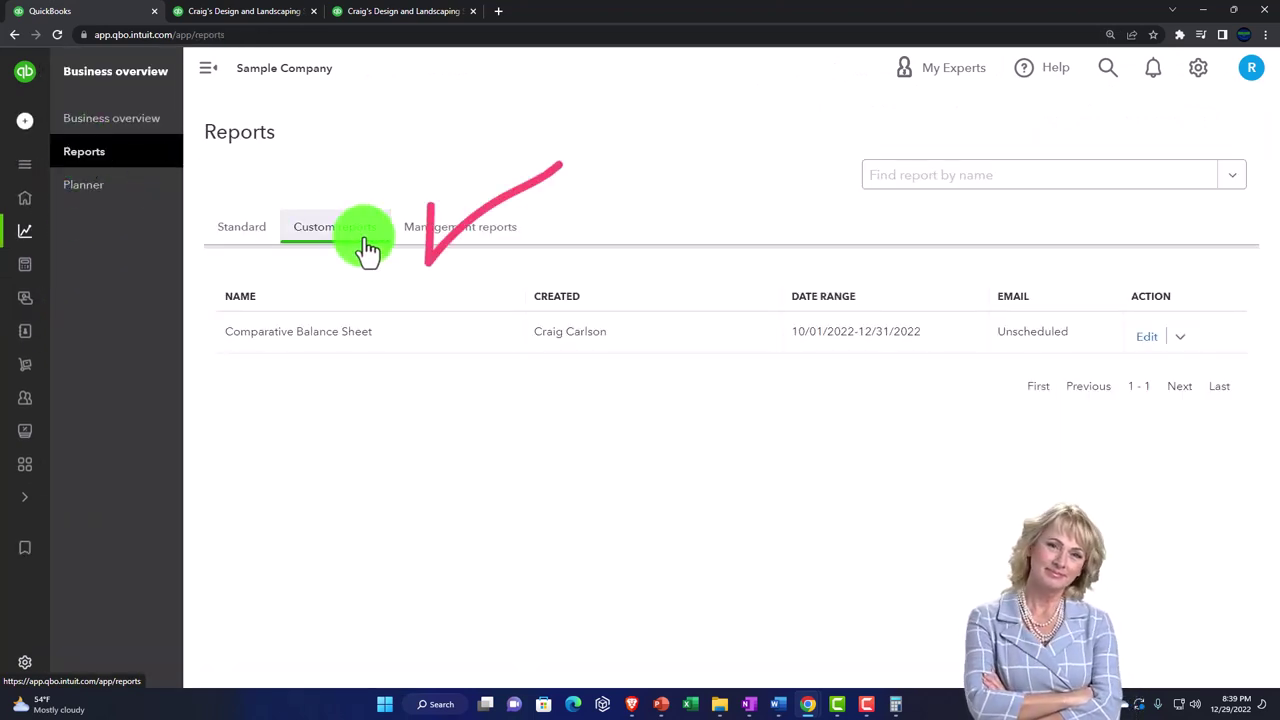